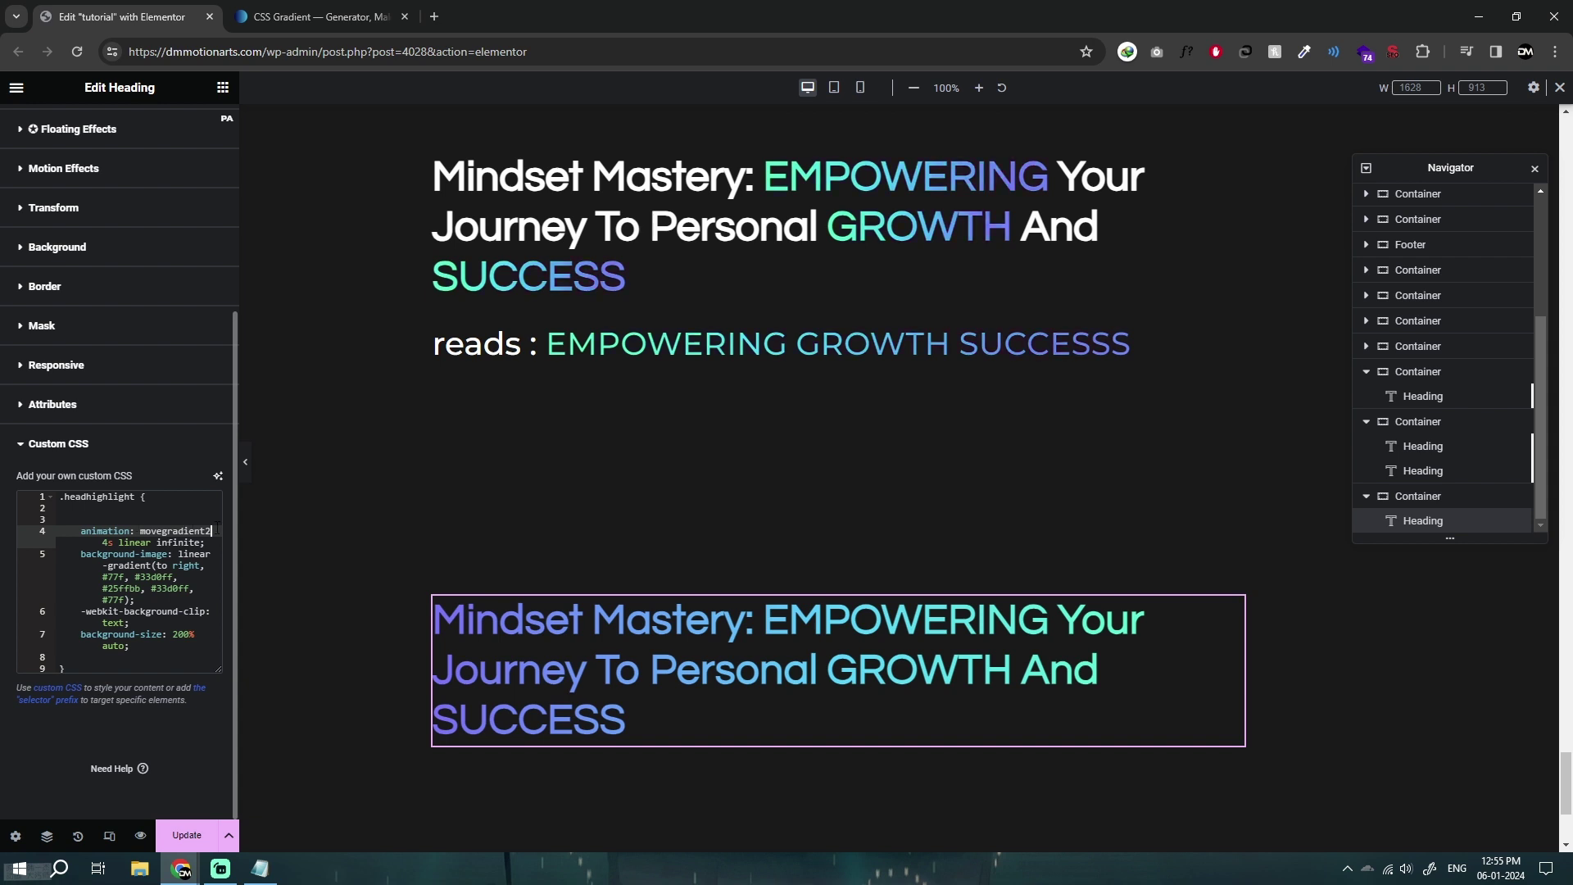
Step: Try background-size values of 100% and 10% in the heading's .headhighlight CSS rule
scroll(294, 538, down, 1)
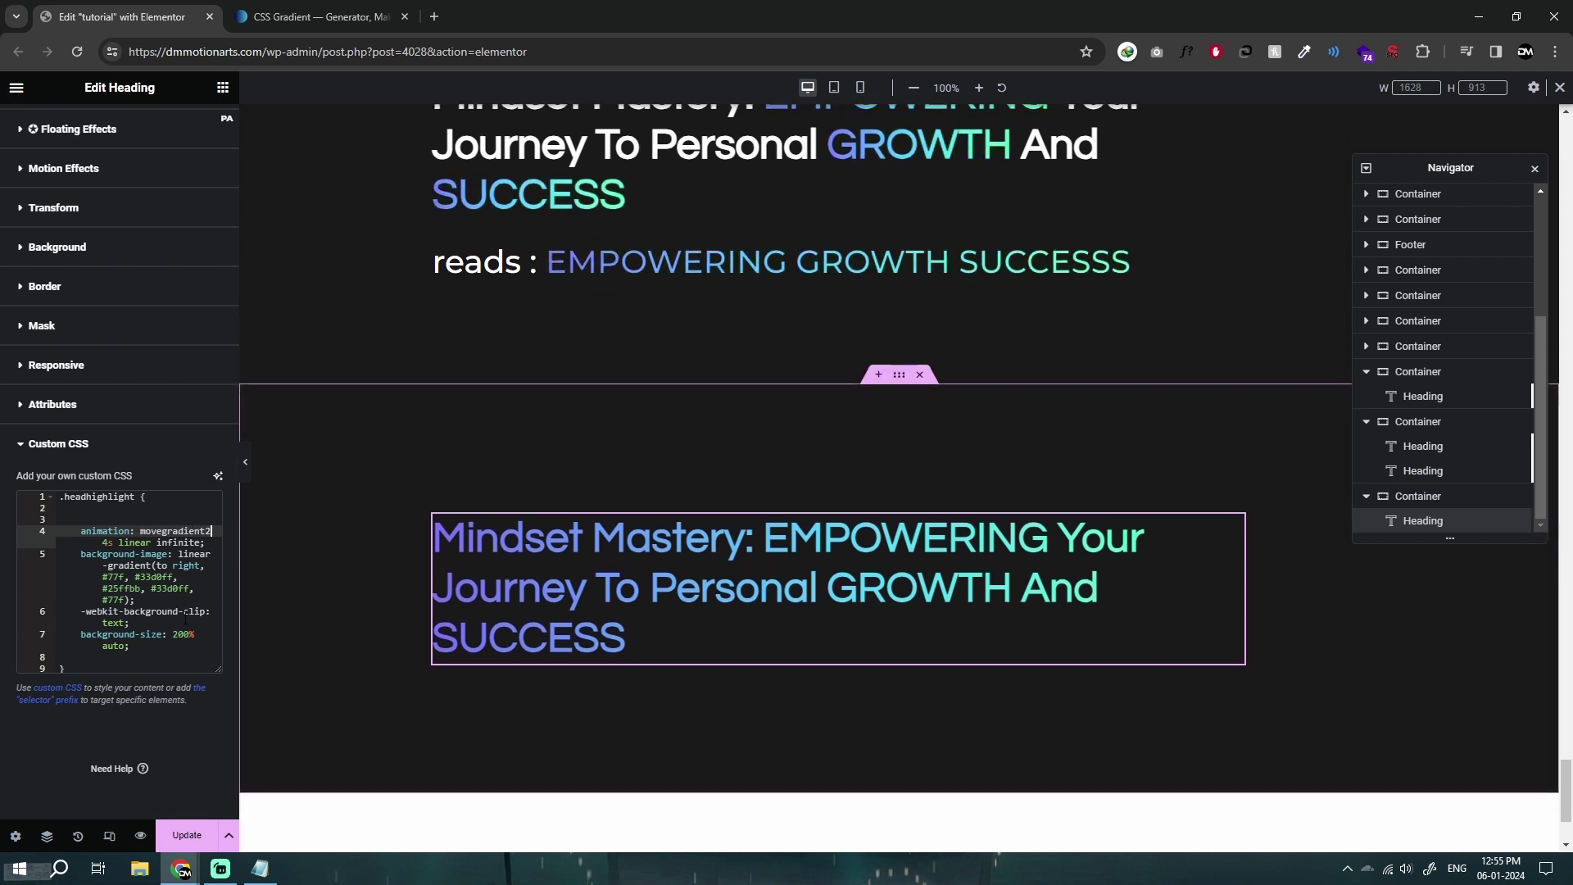
click(205, 645)
click(179, 636)
key(BackSpace)
text(1)
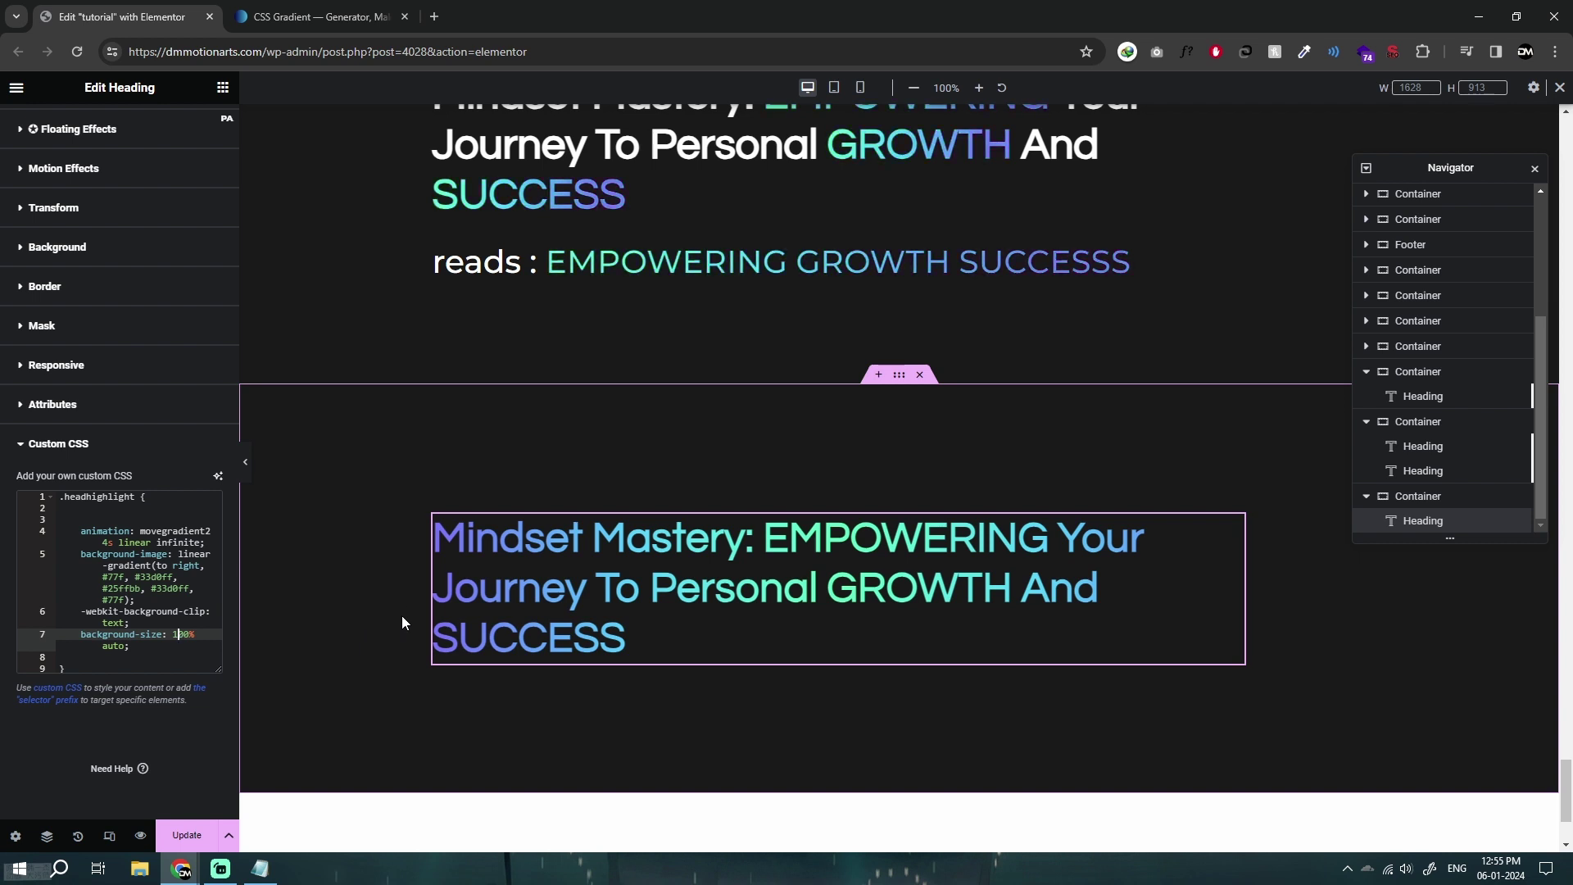
key(Delete)
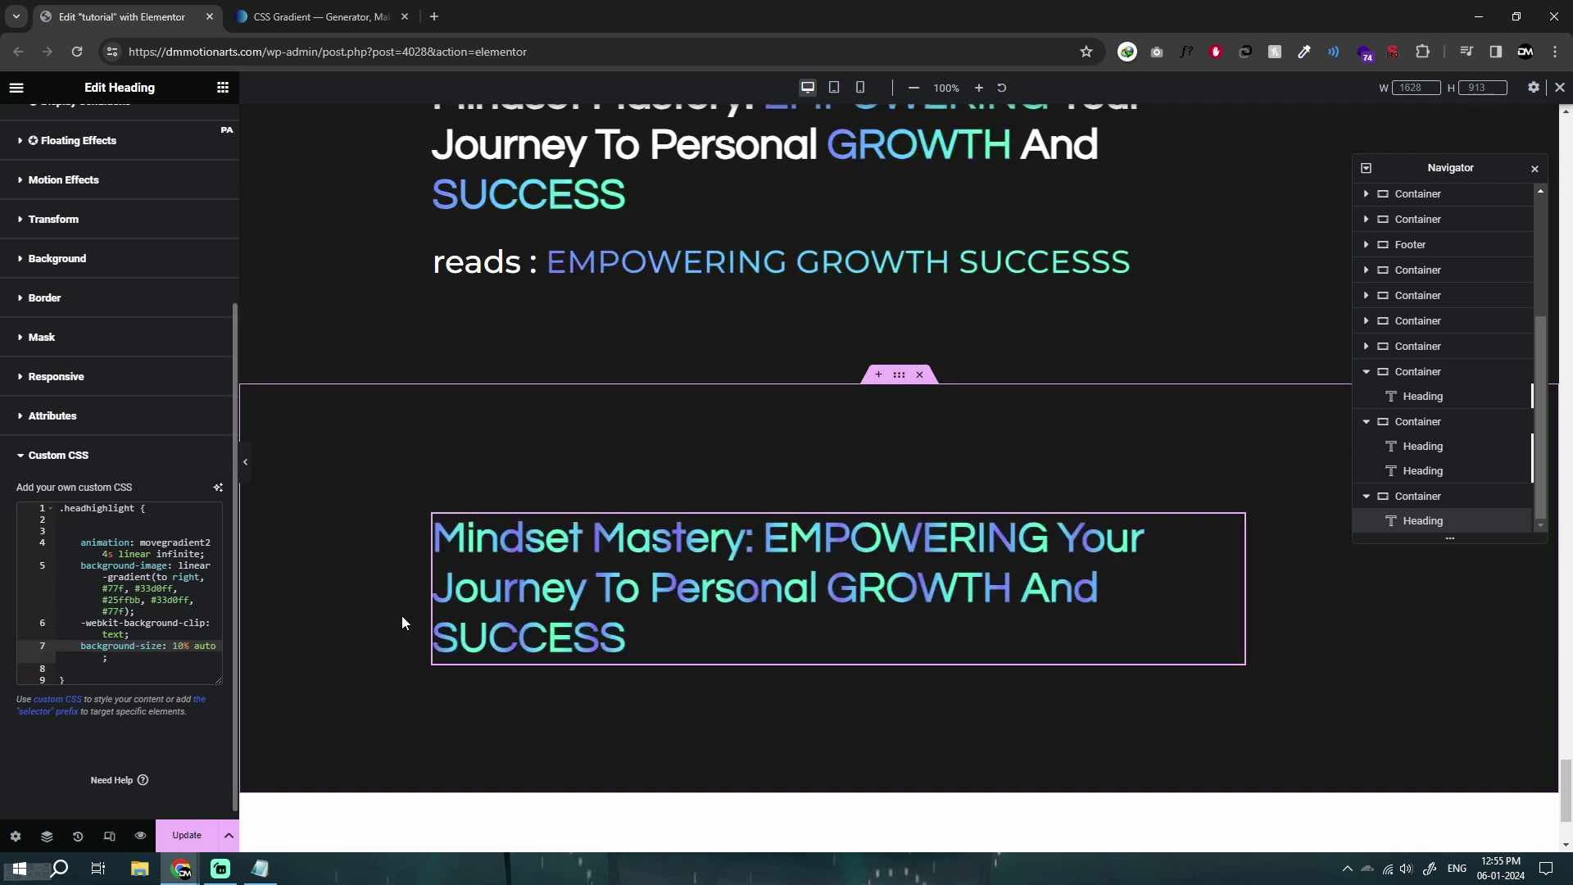
Step: Try background-size values of 20% and 50% in the .headhighlight rule and restore it to 200%
key(BackSpace)
text(2)
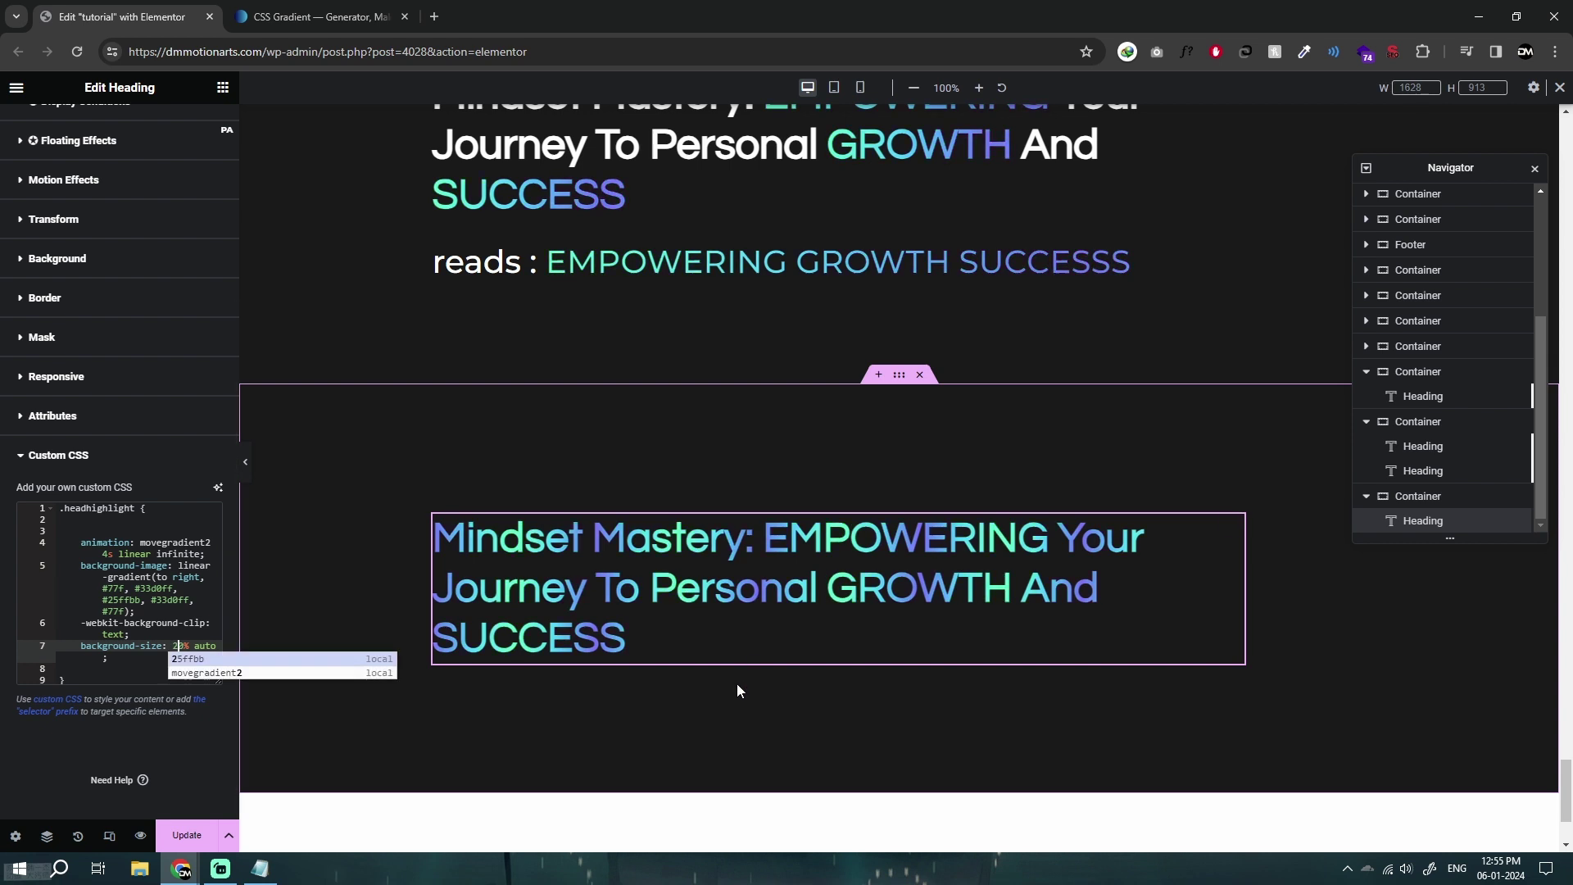
key(BackSpace)
text(5)
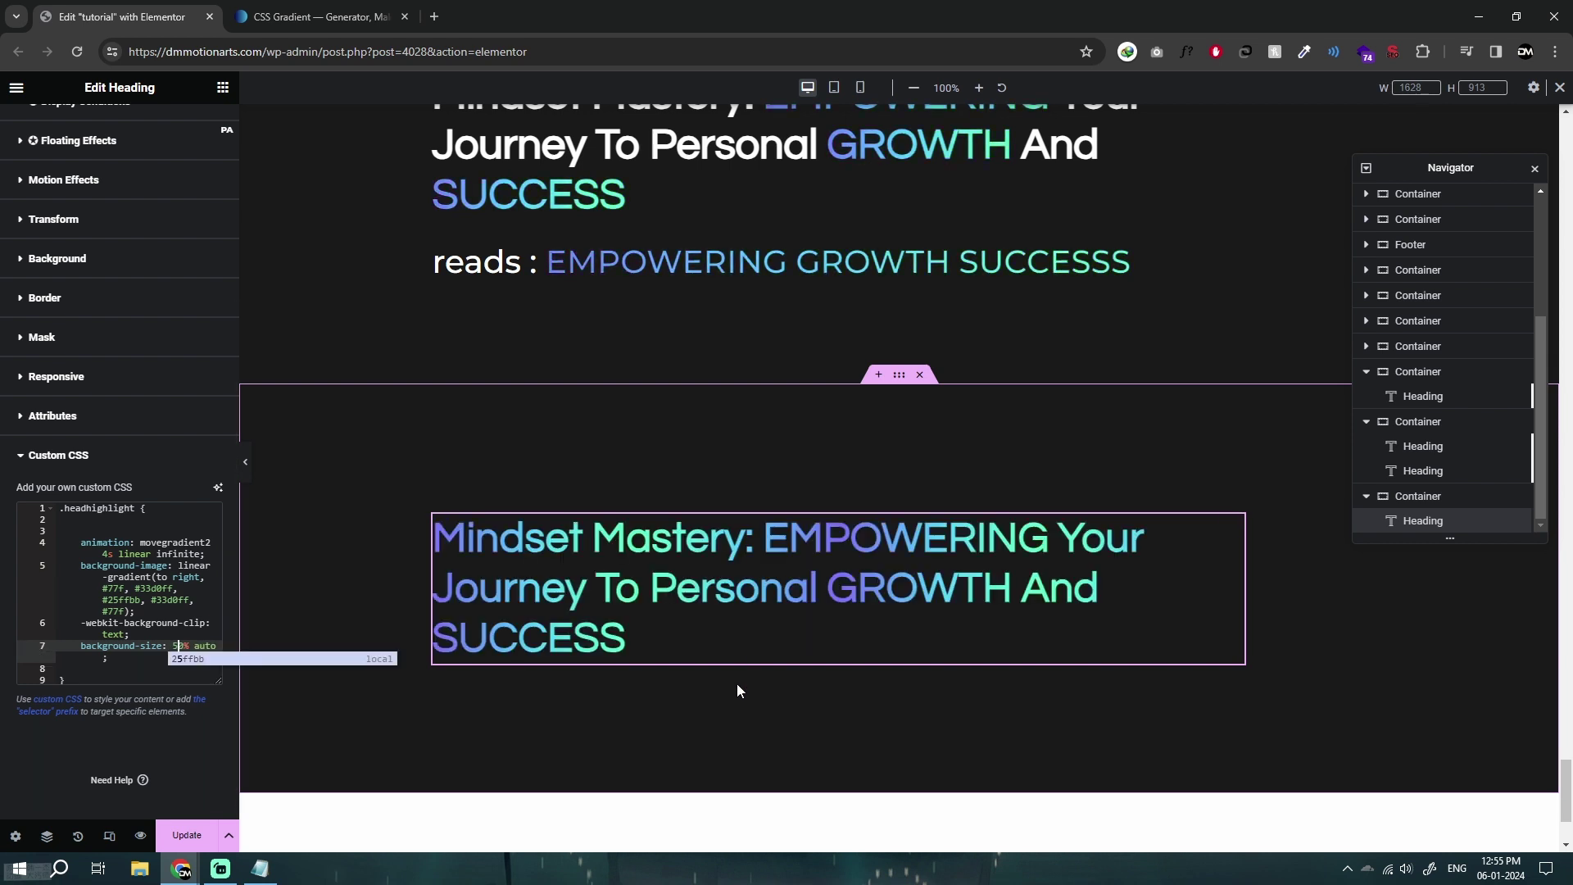
key(BackSpace)
text(20)
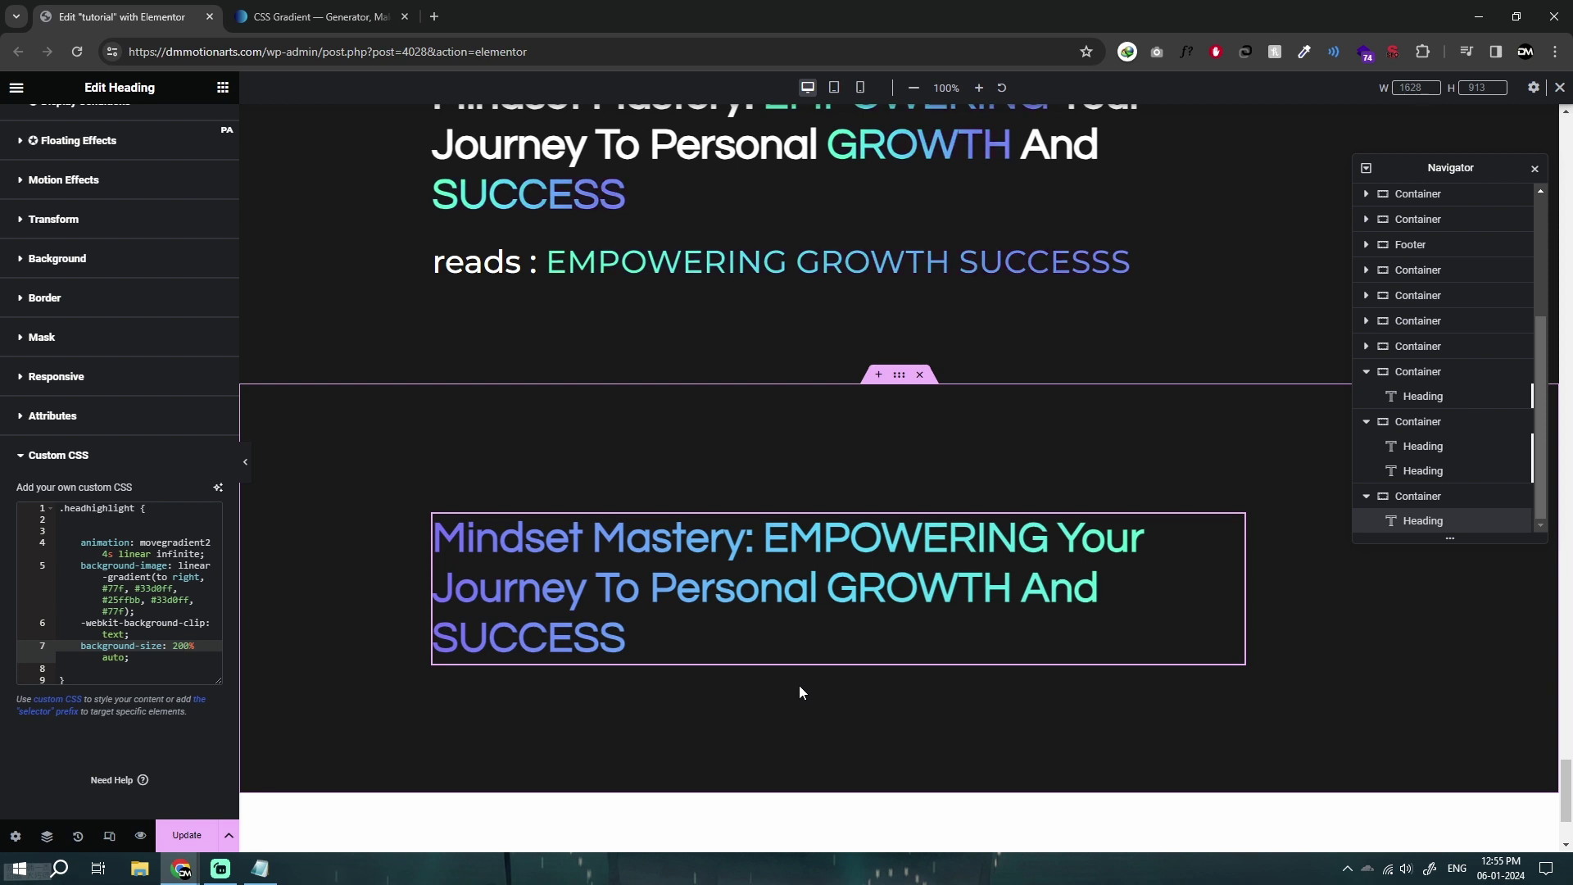
scroll(169, 619, down, 1)
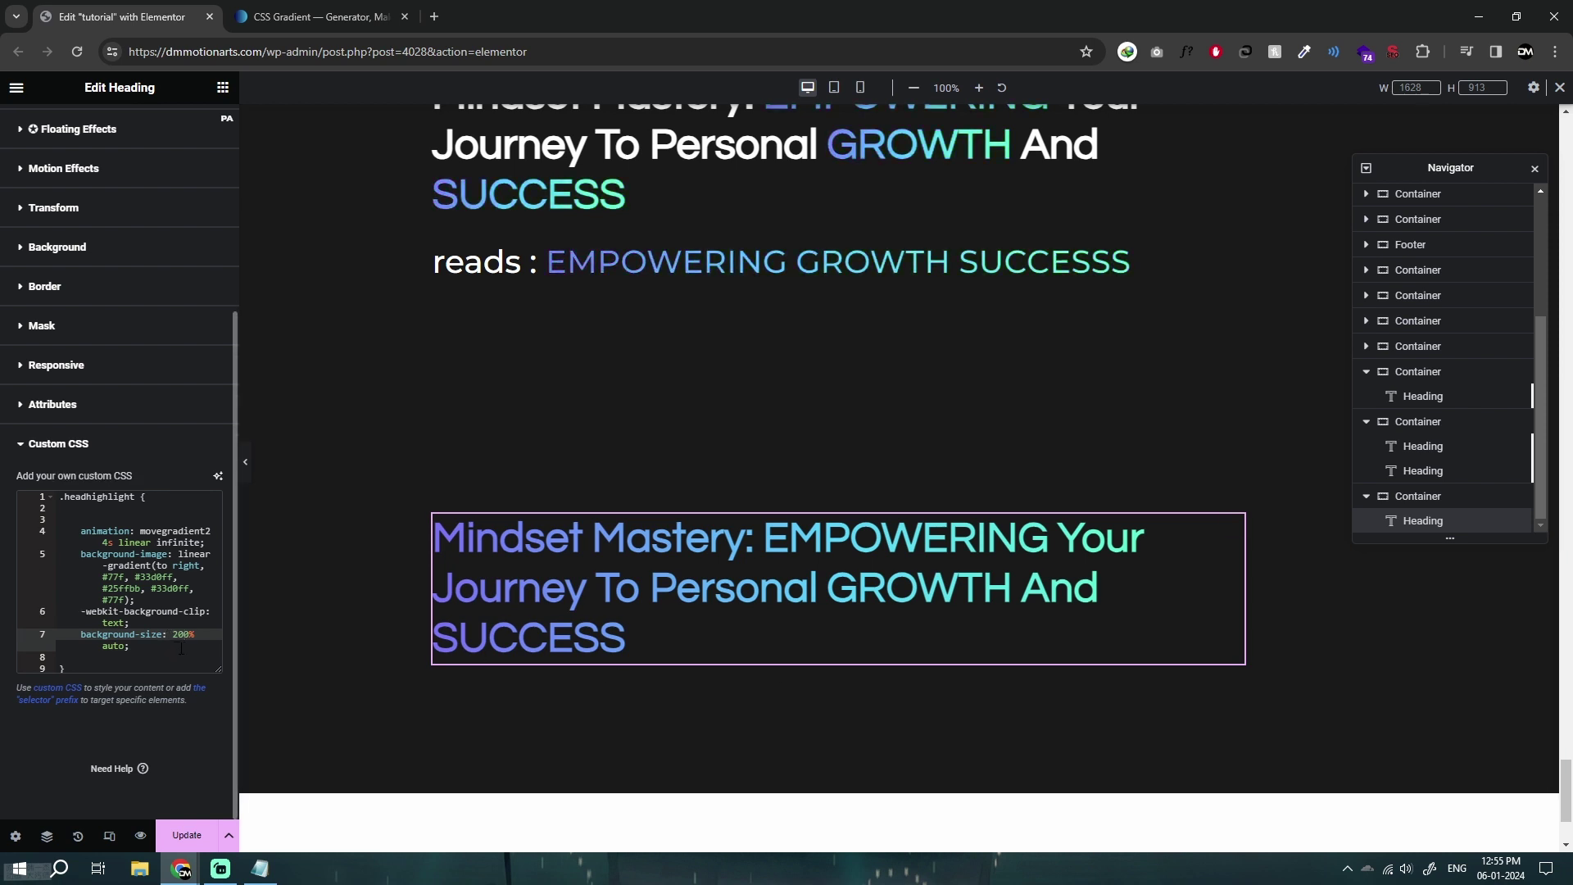
key(alt+Tab)
drag(521, 440, 969, 441)
key(ctrl+c)
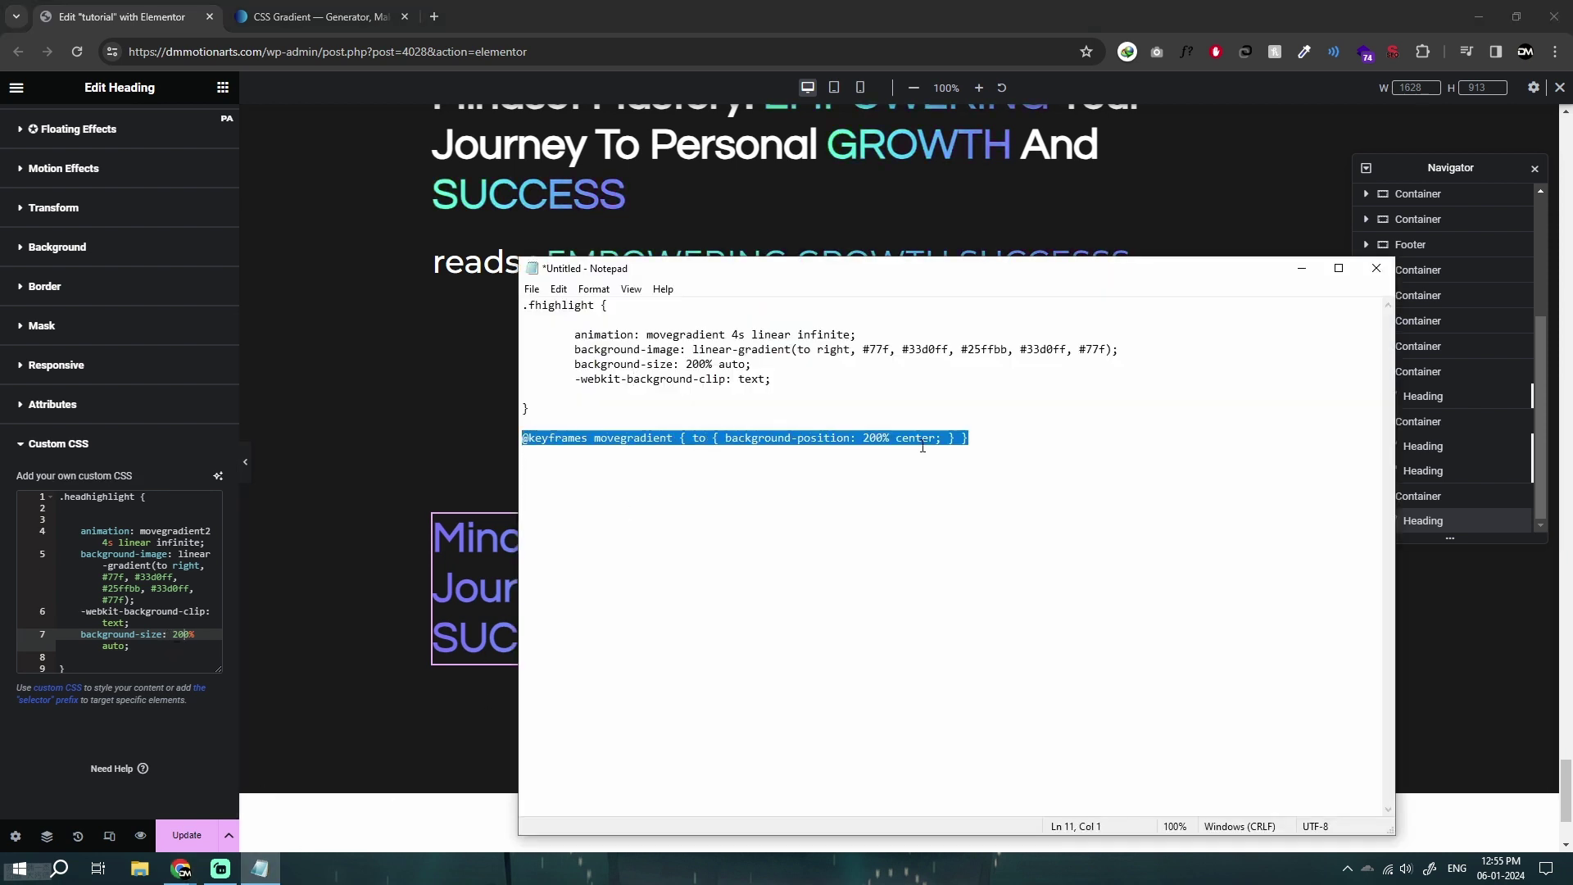
key(alt+Tab)
click(102, 669)
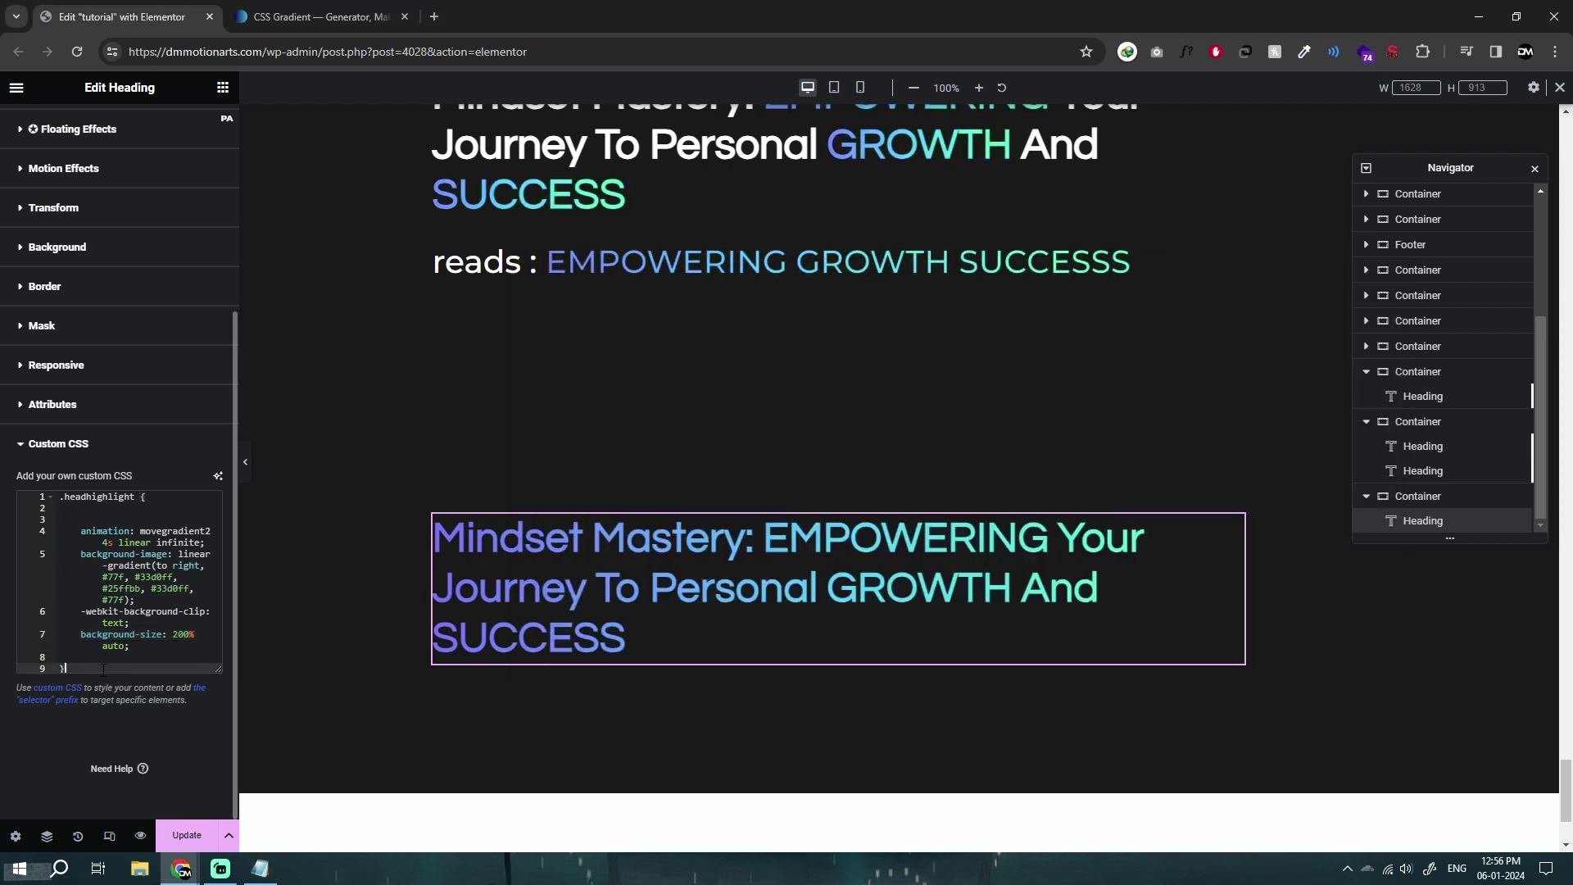
key(Return)
key(Return)
key(Return)
key(ctrl+v)
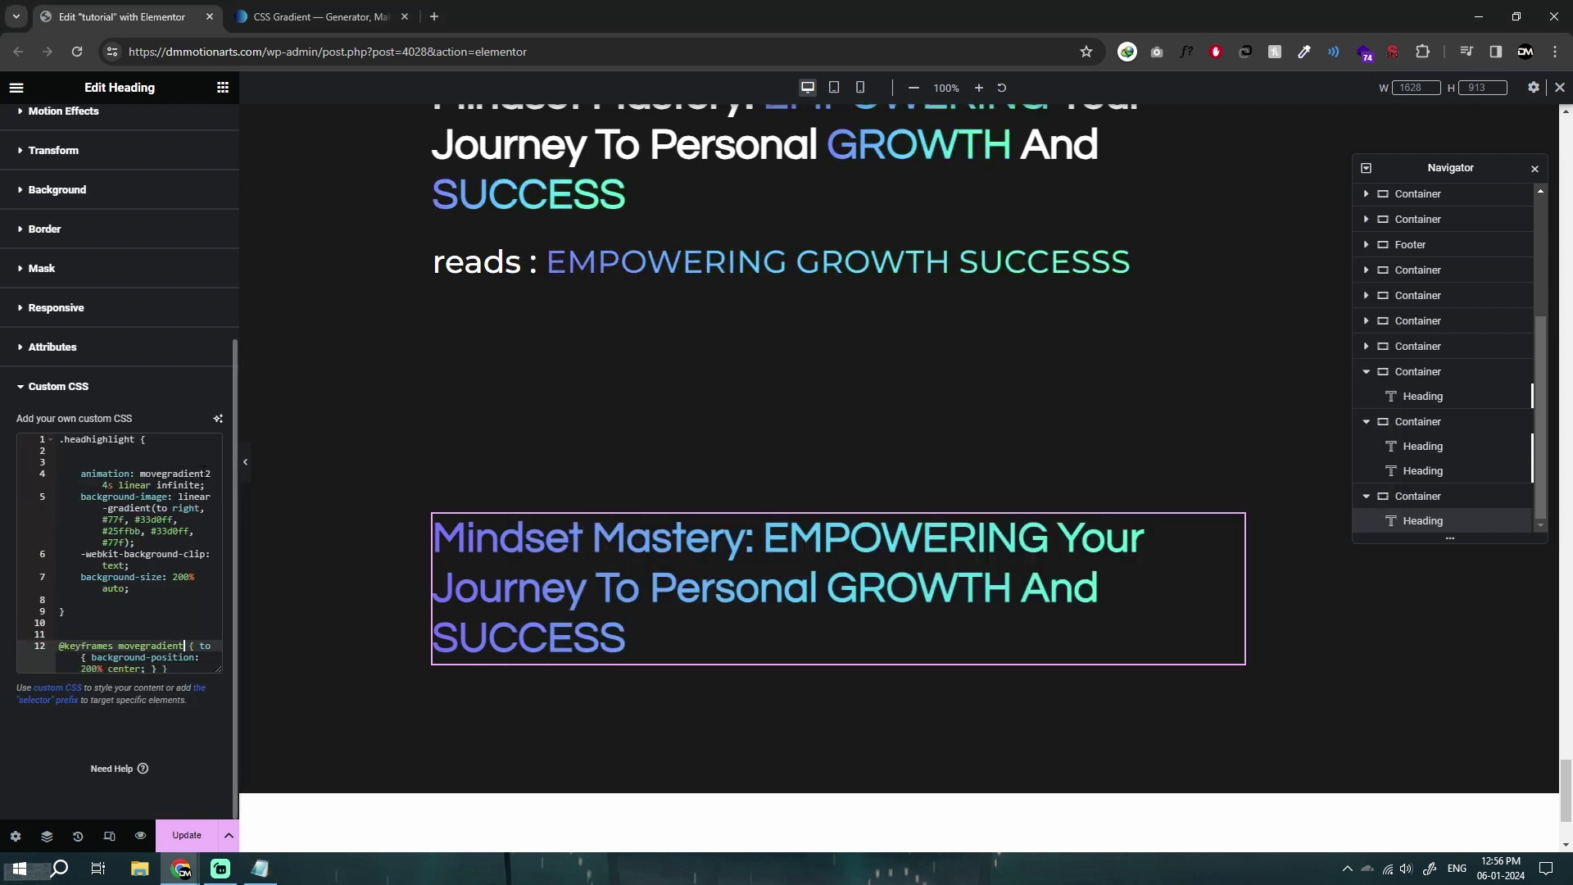
click(194, 646)
text(2)
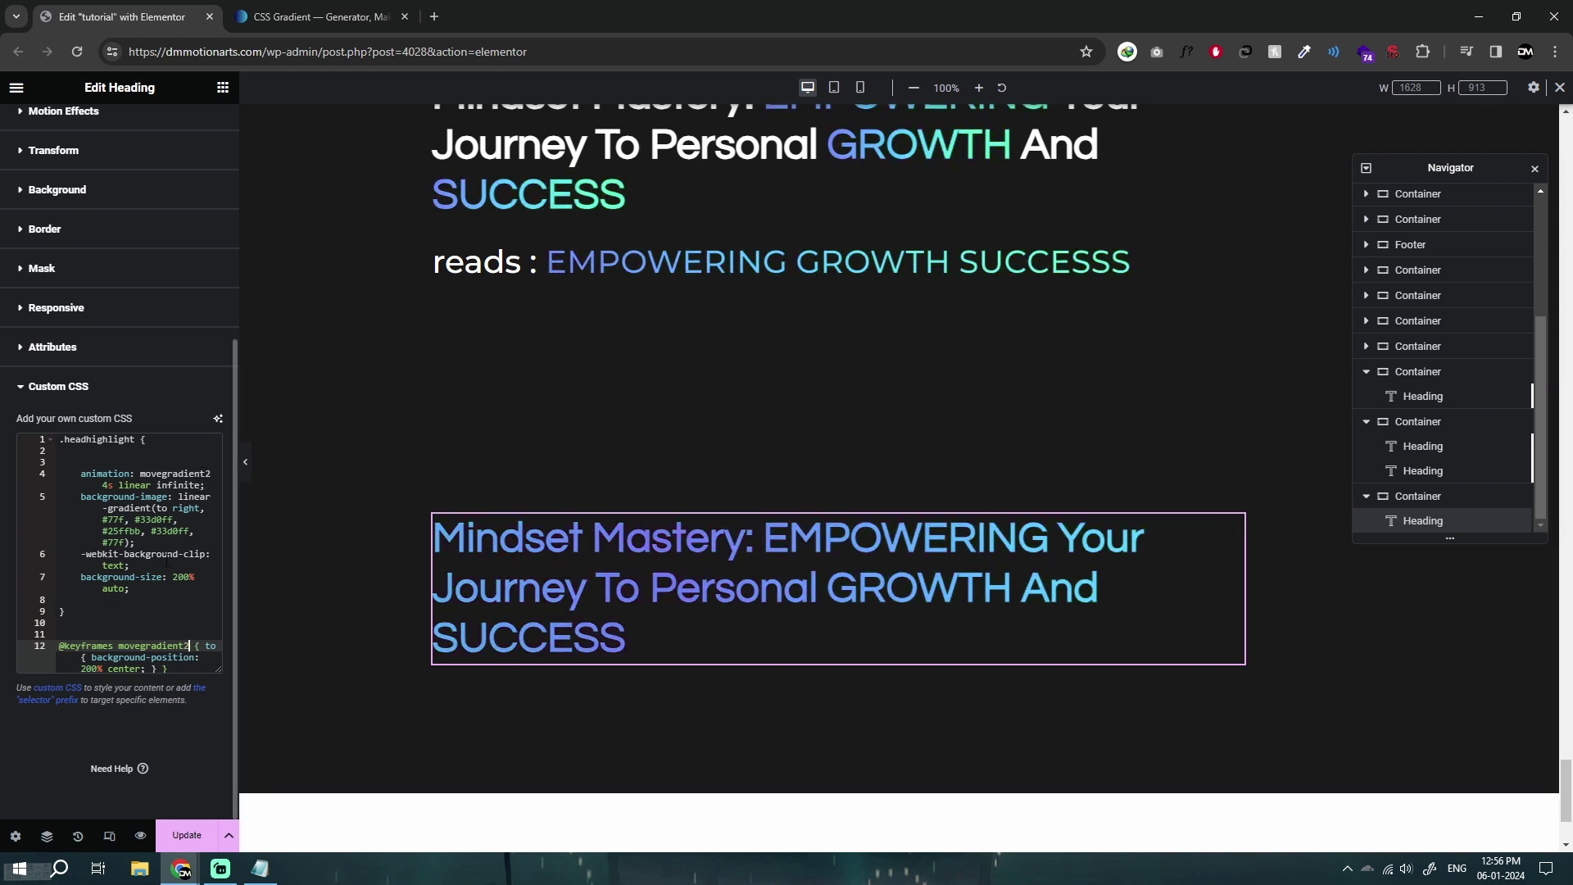
Step: Try background-size values of 10%, 105% and 150% in the .headhighlight rule
double_click(181, 576)
text(10)
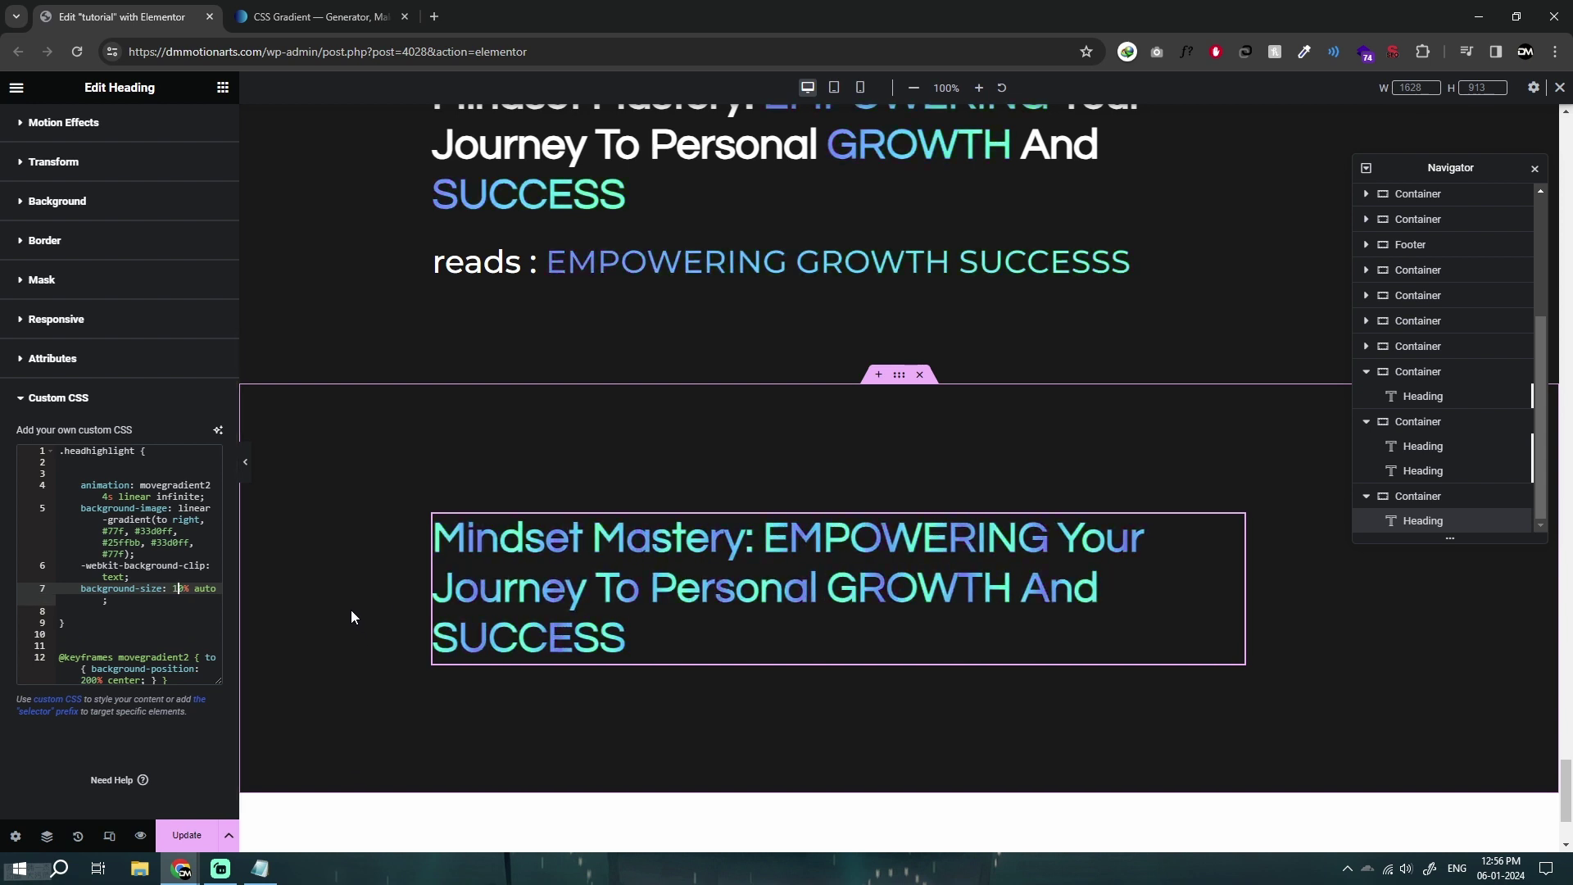
text(0)
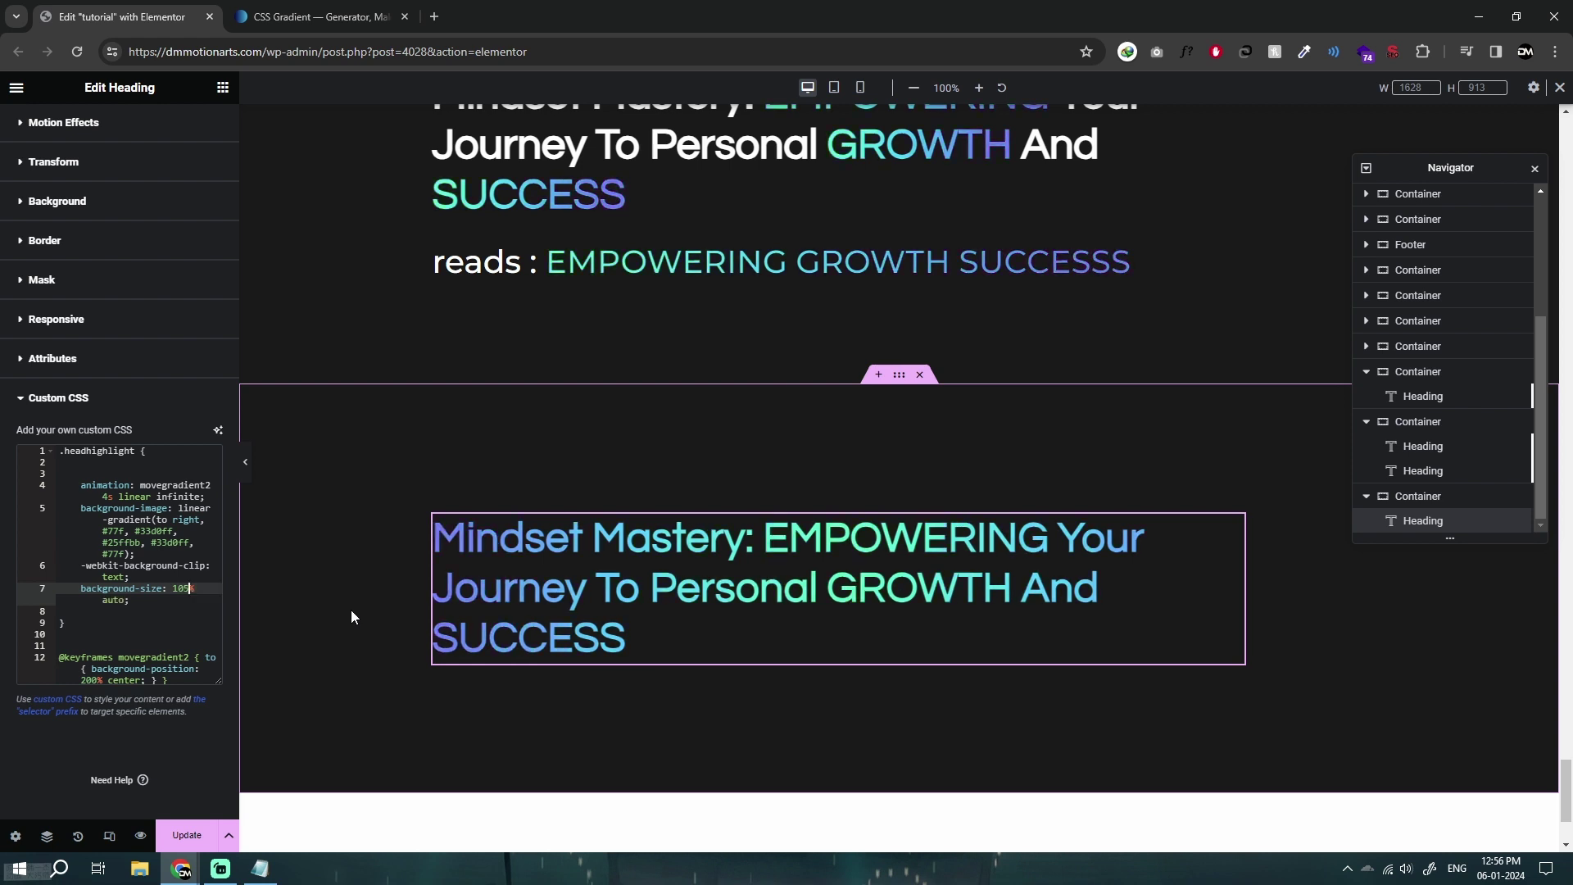
key(Delete)
key(BackSpace)
text(50)
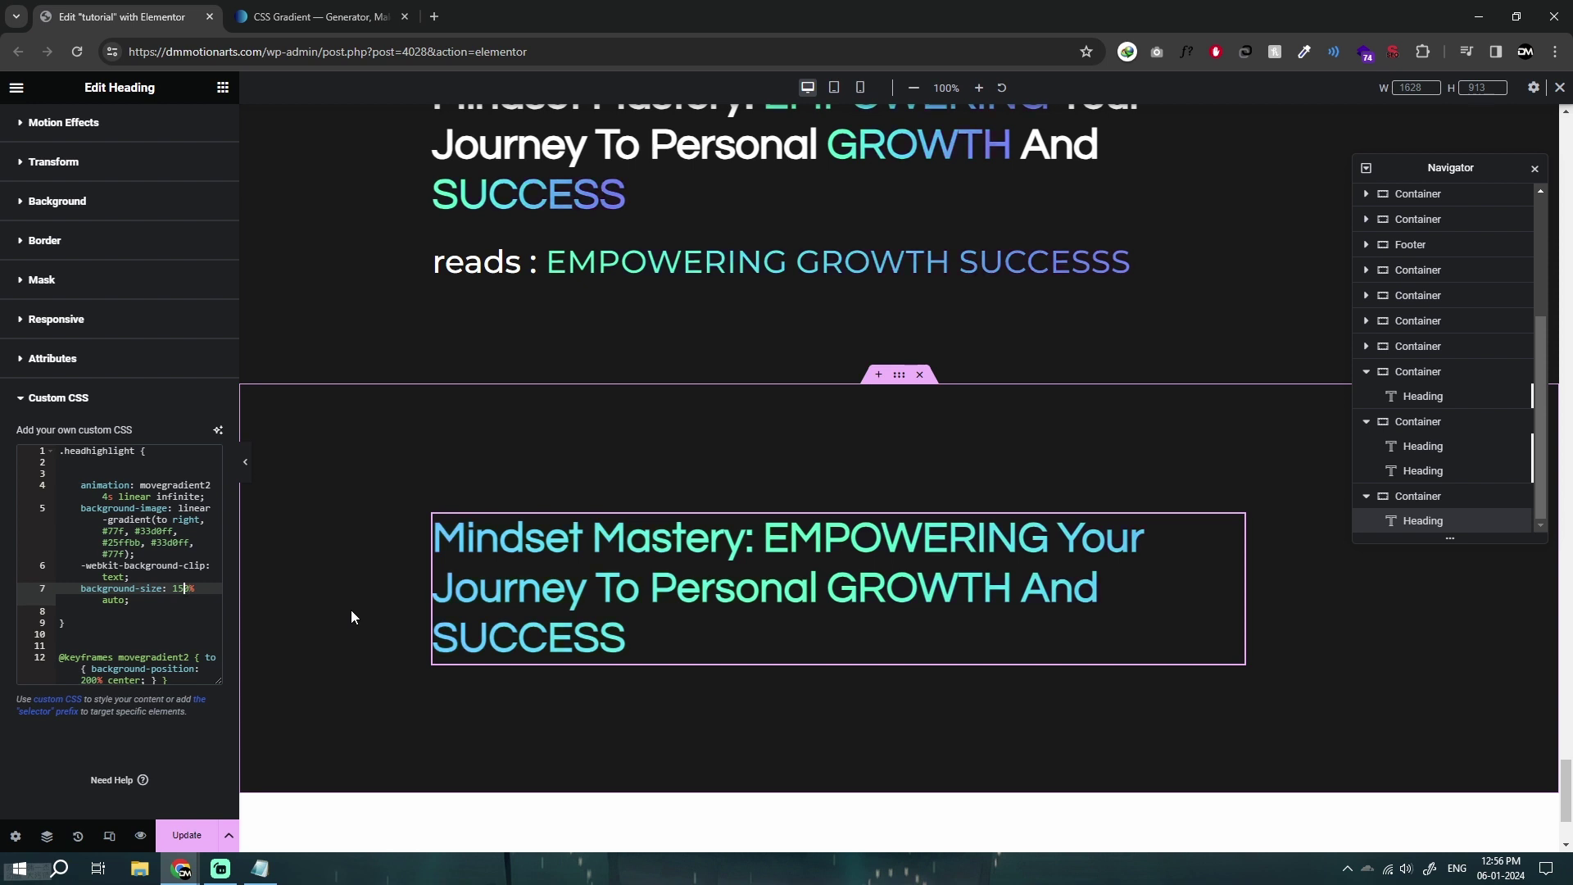
Step: Set the background-size in the .headhighlight rule back to 200%
key(BackSpace)
key(BackSpace)
text(2)
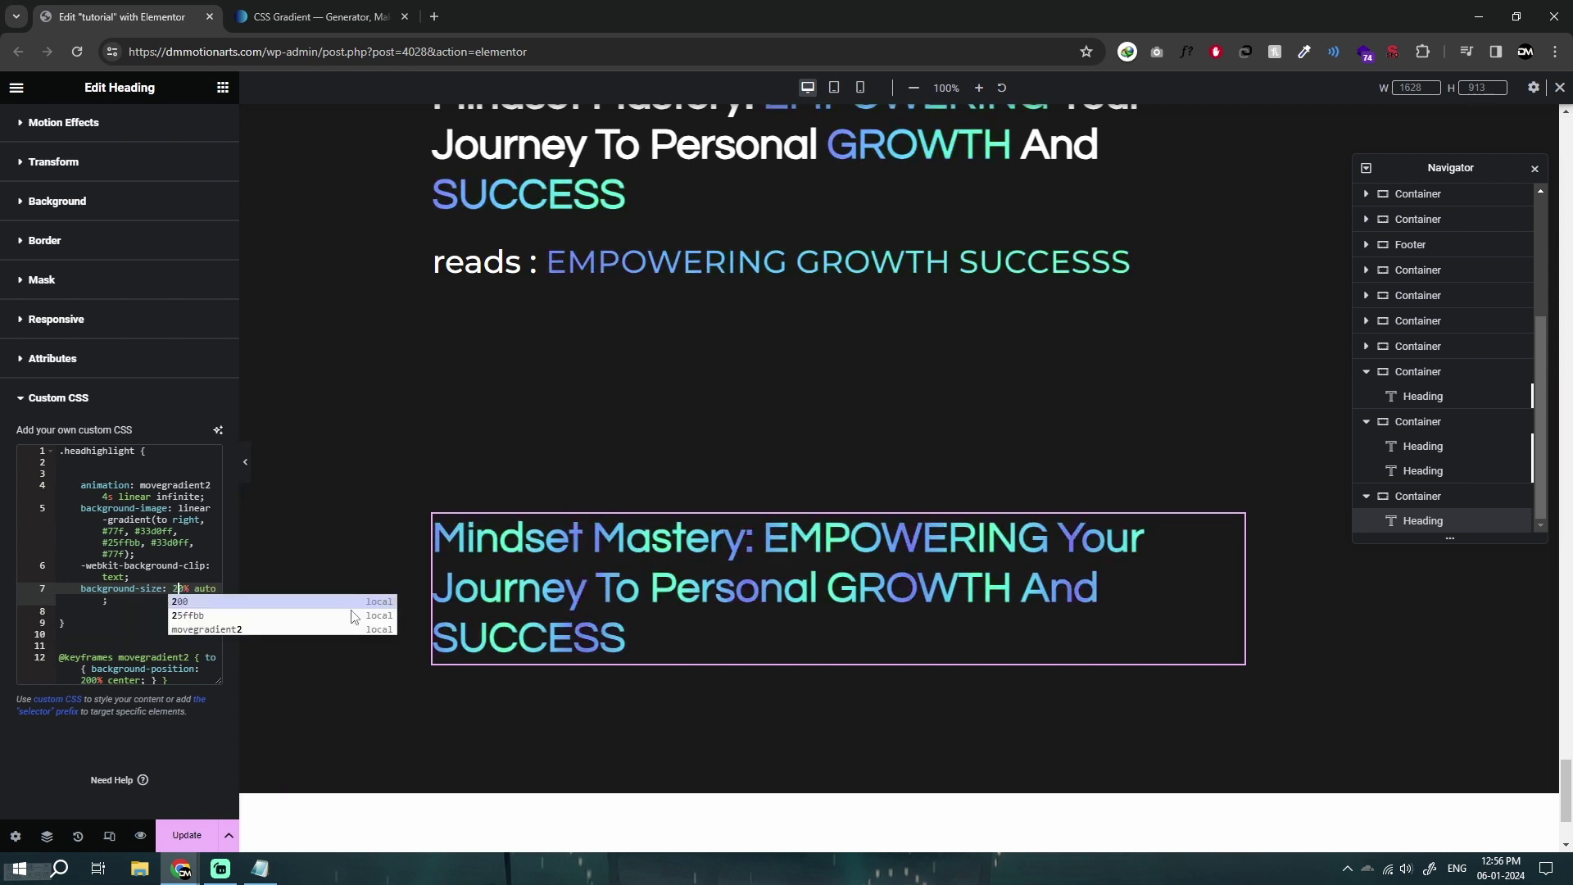
text(00)
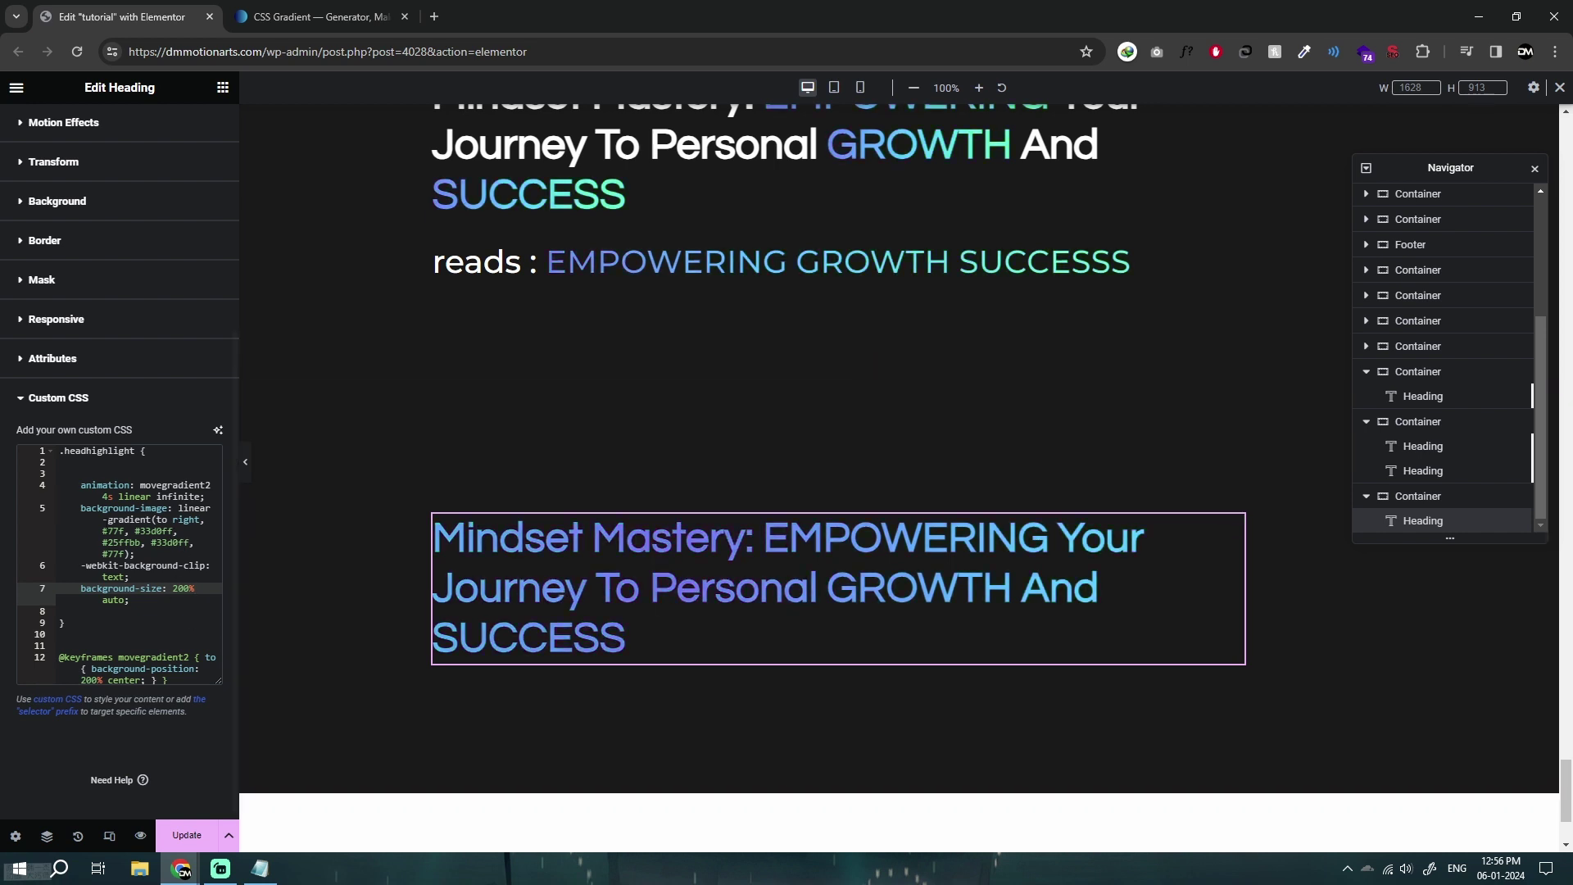
Step: Try movegradient2 animation durations of 1s and 2s in the .headhighlight rule and return it to 4s
click(106, 496)
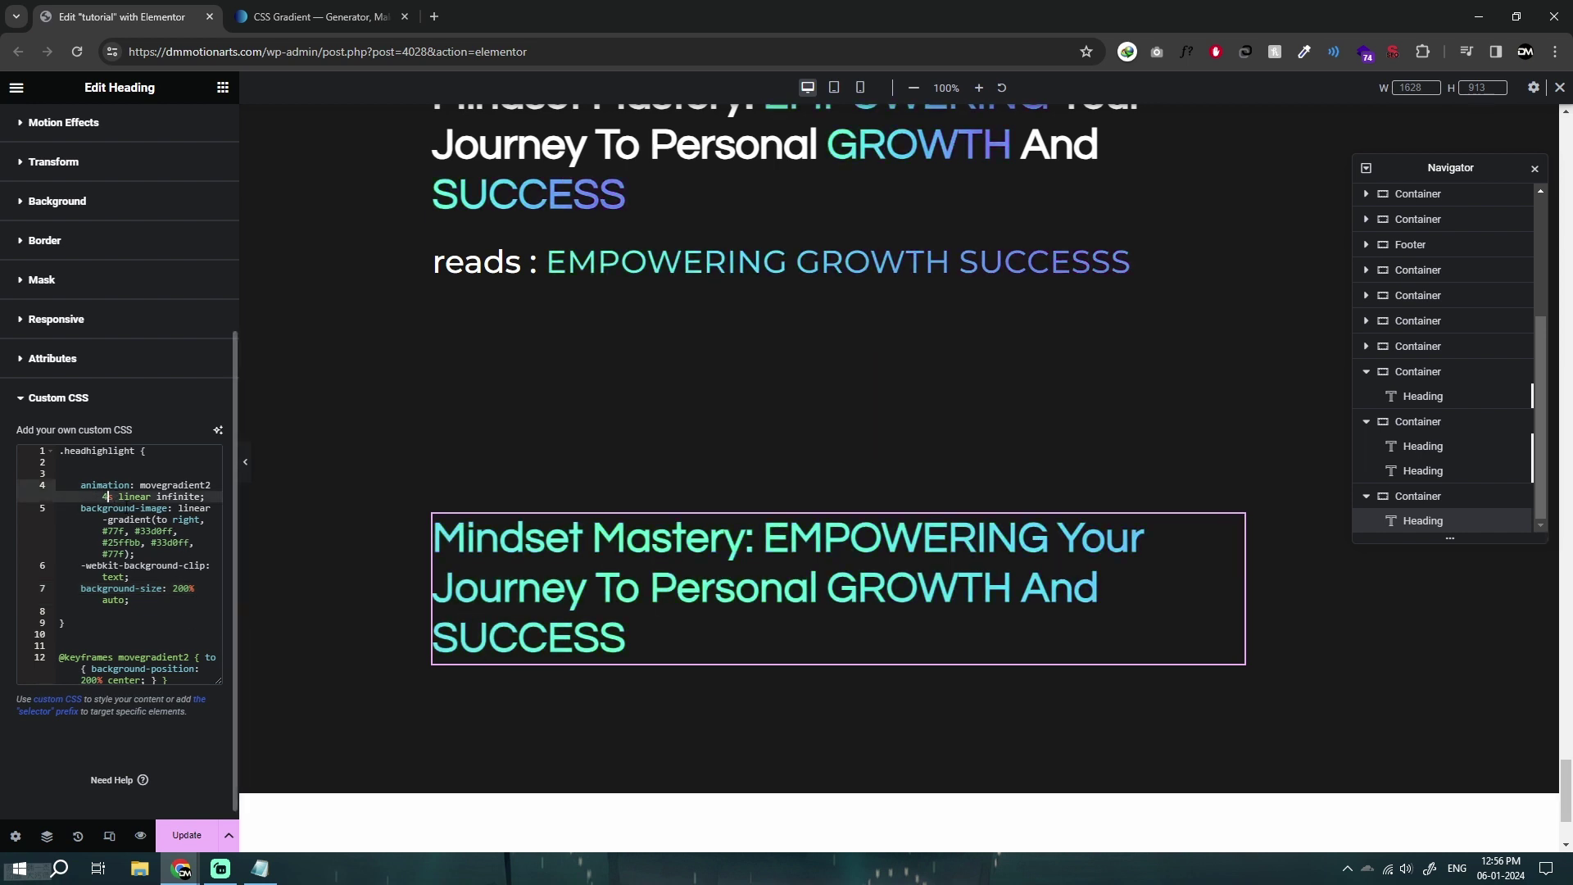
key(BackSpace)
text(1)
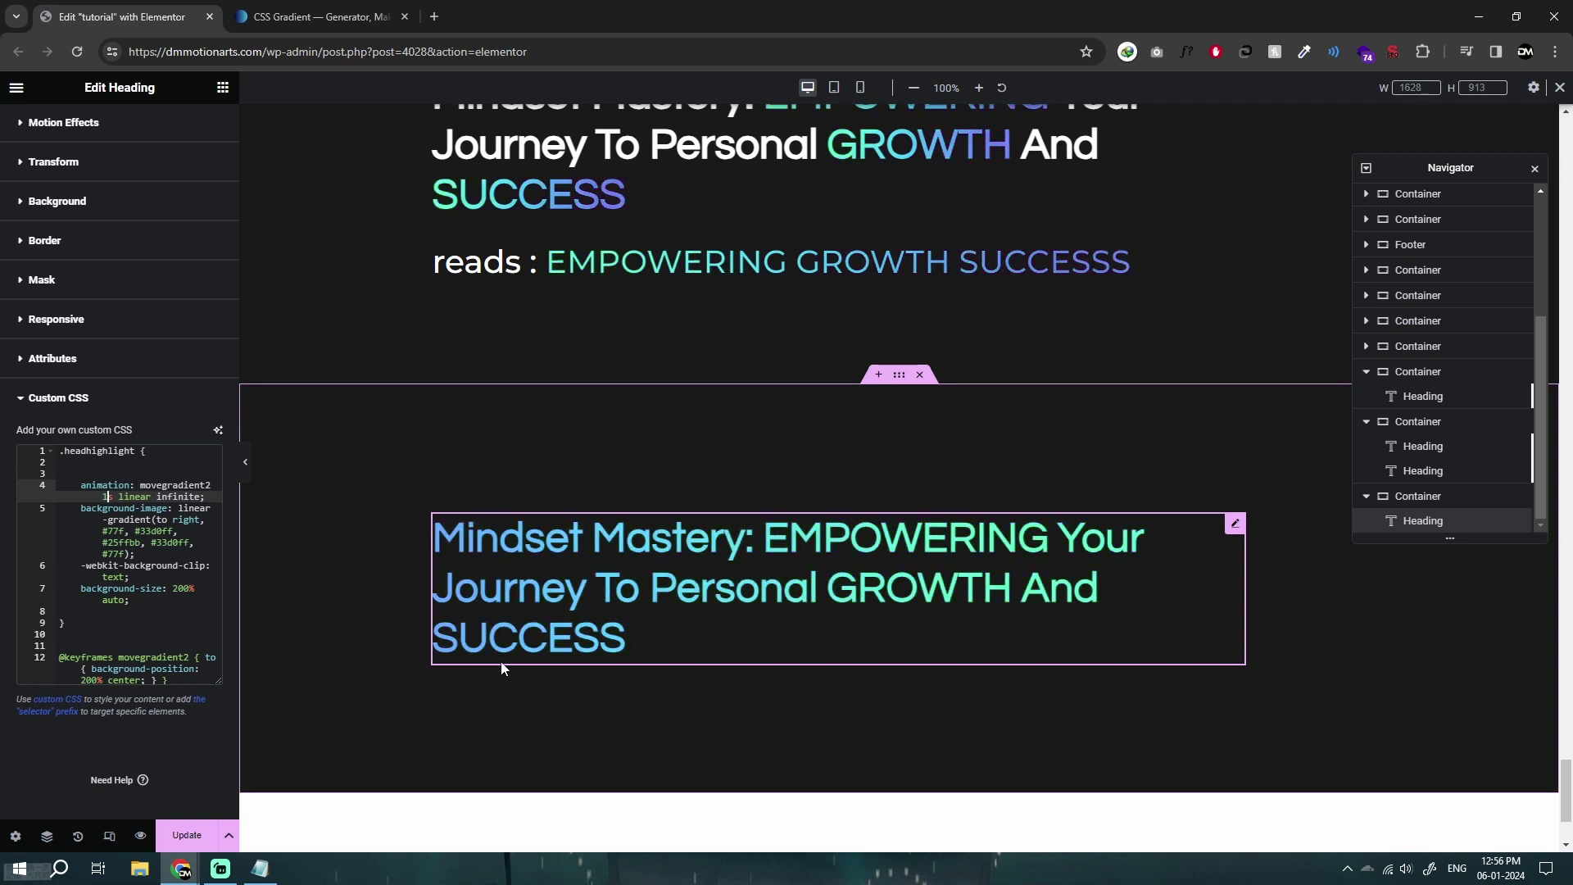
key(BackSpace)
text(2)
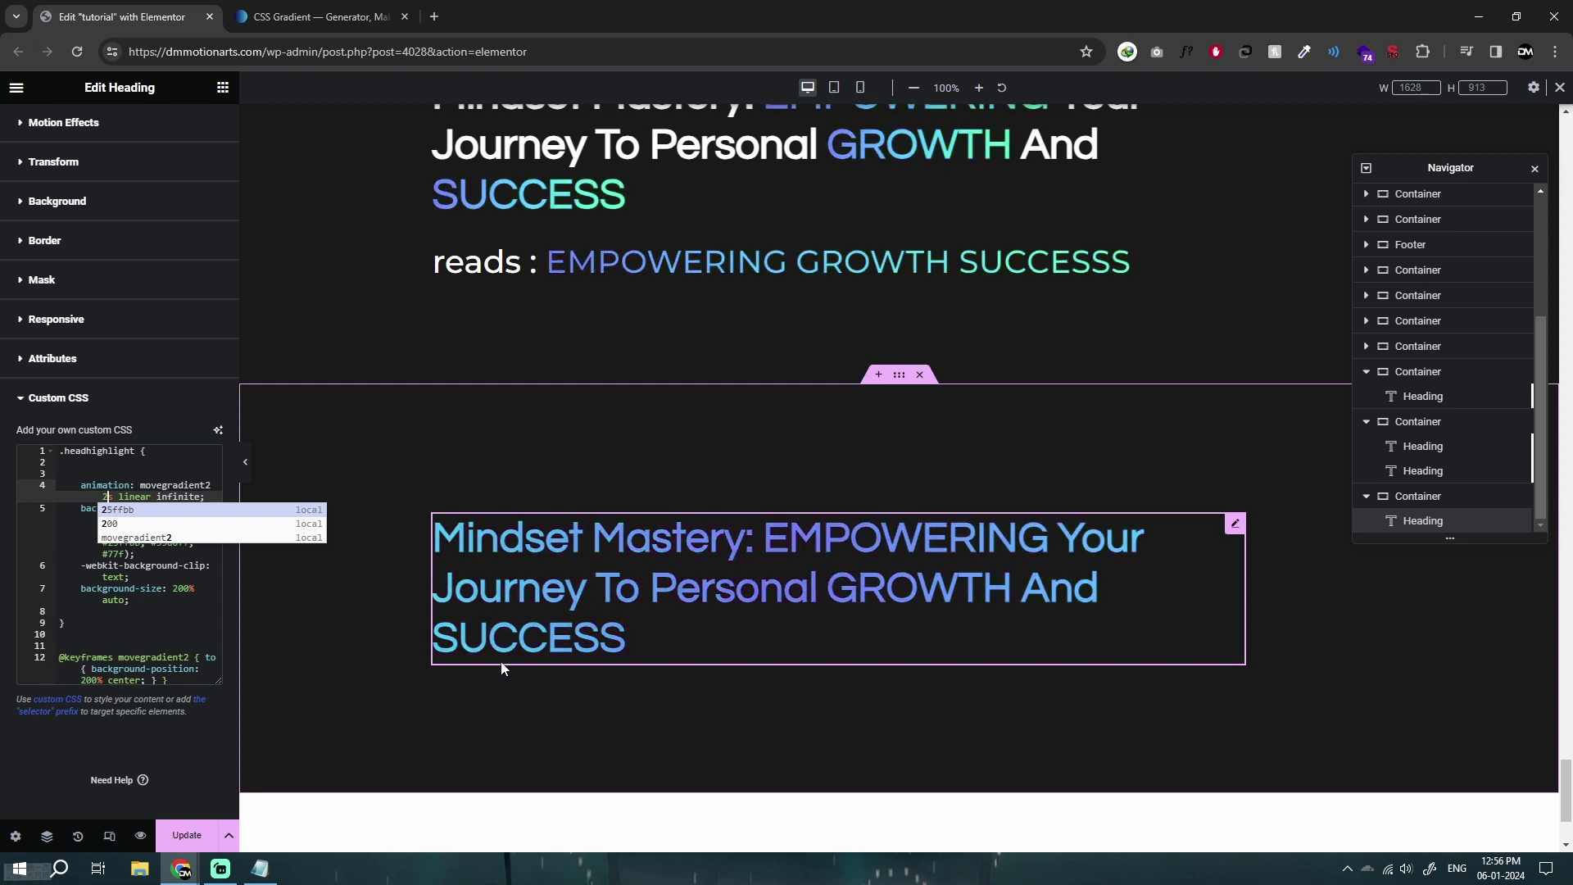
key(BackSpace)
text(4)
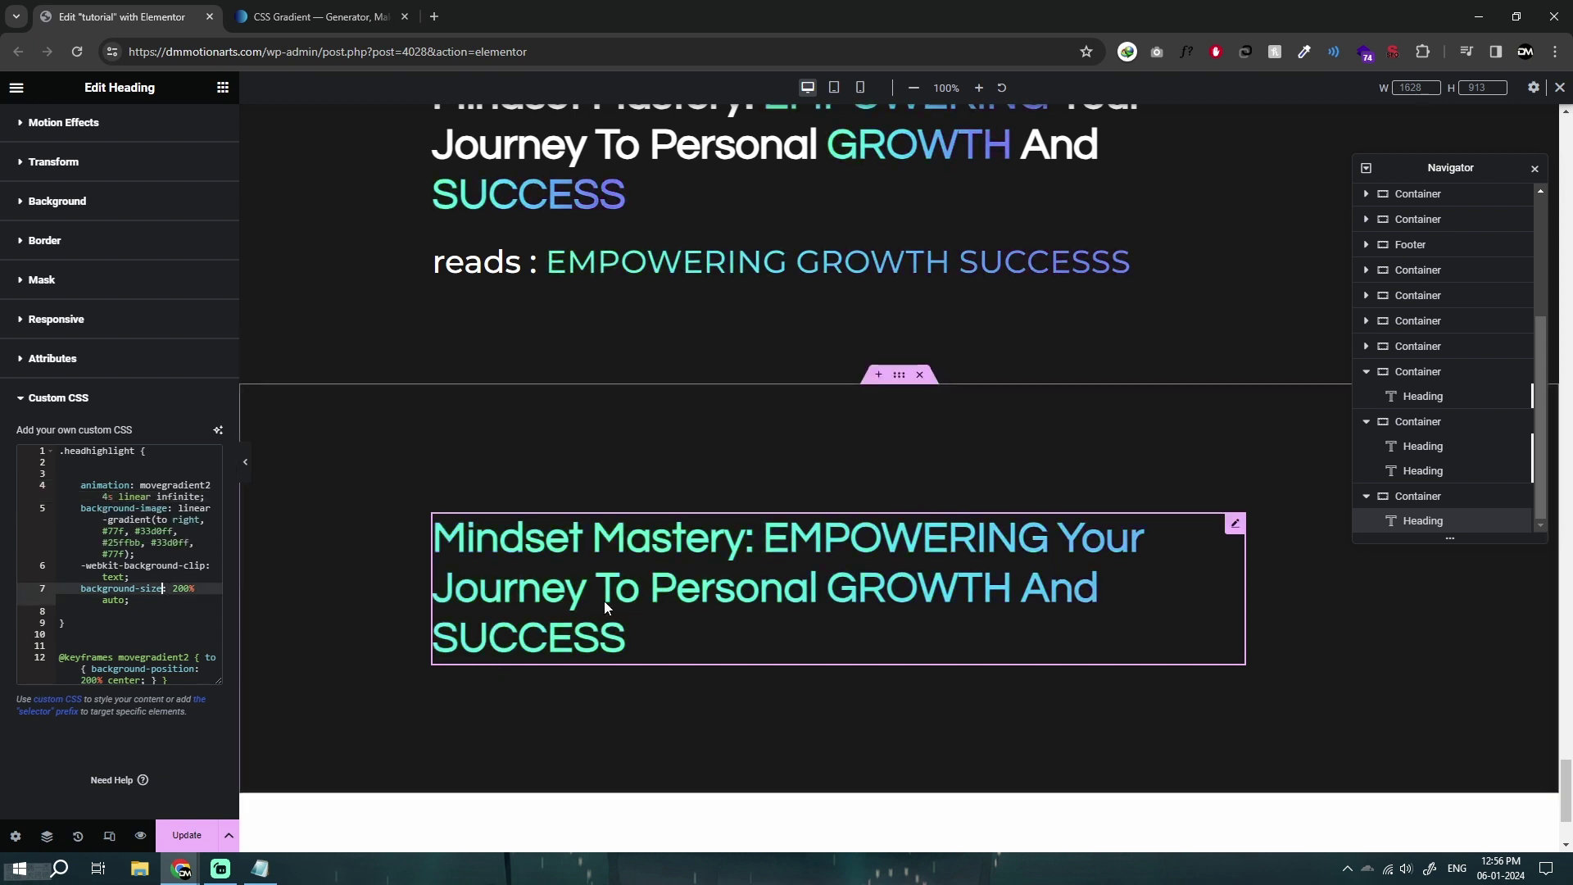
click(163, 587)
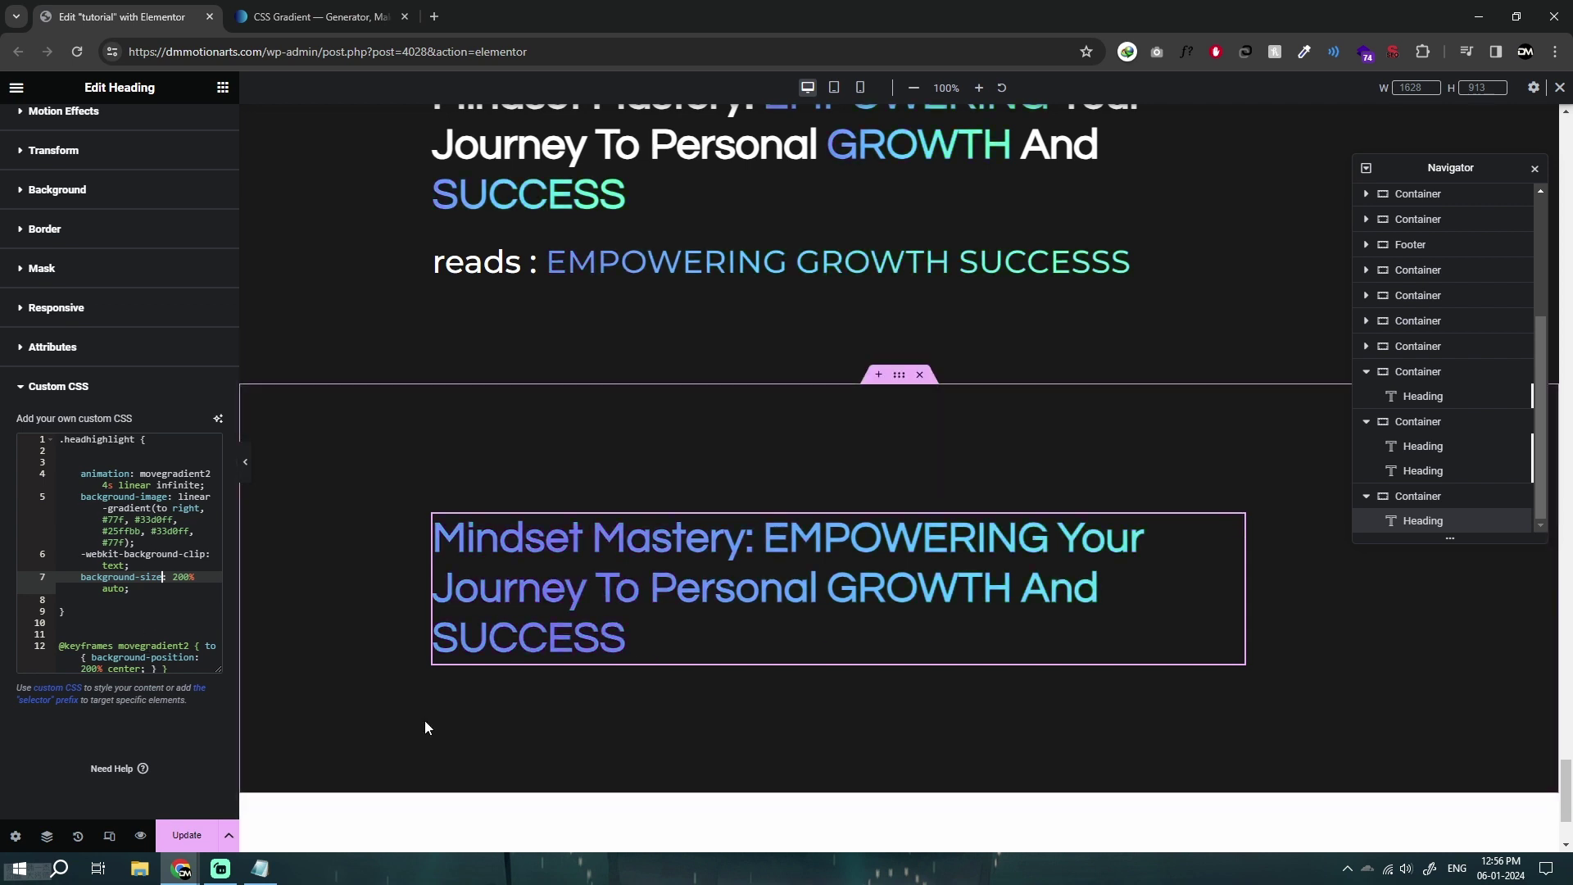
click(259, 869)
click(799, 447)
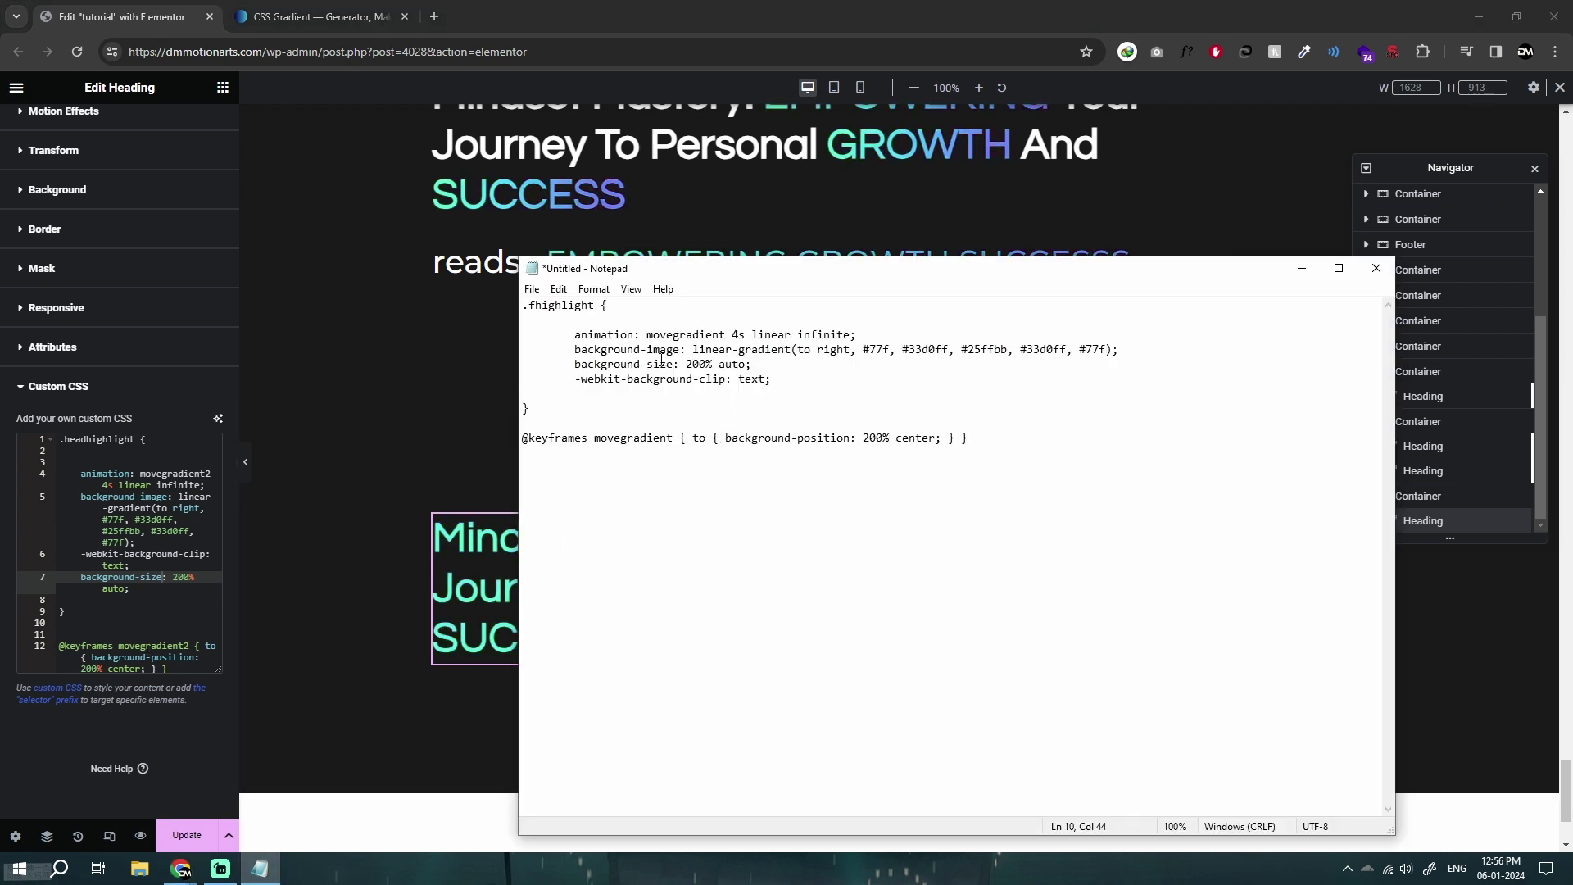
click(865, 438)
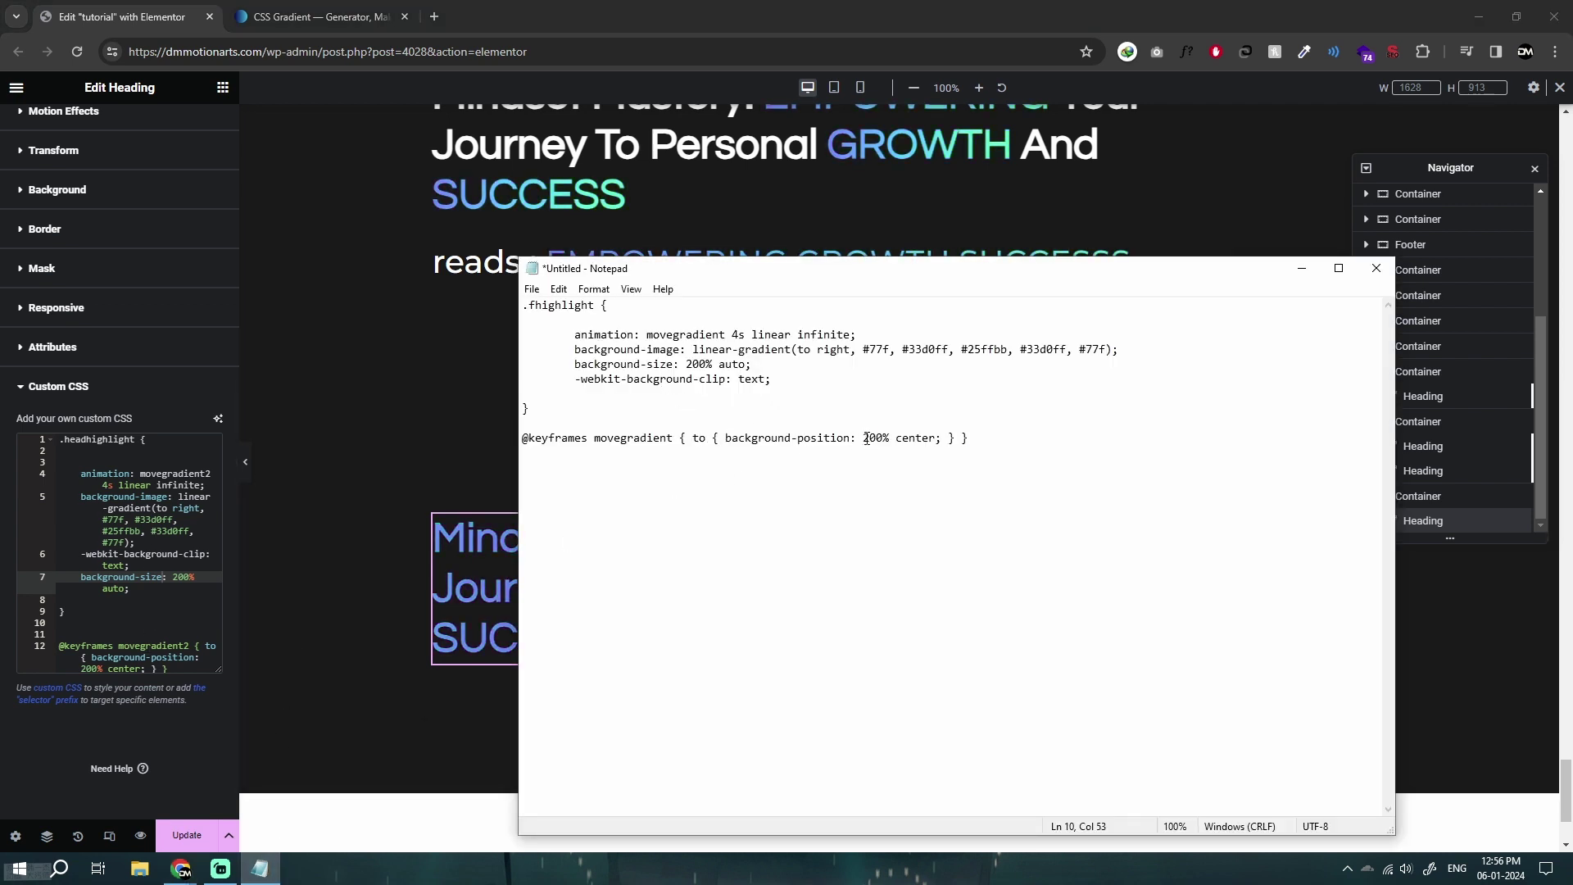
click(897, 439)
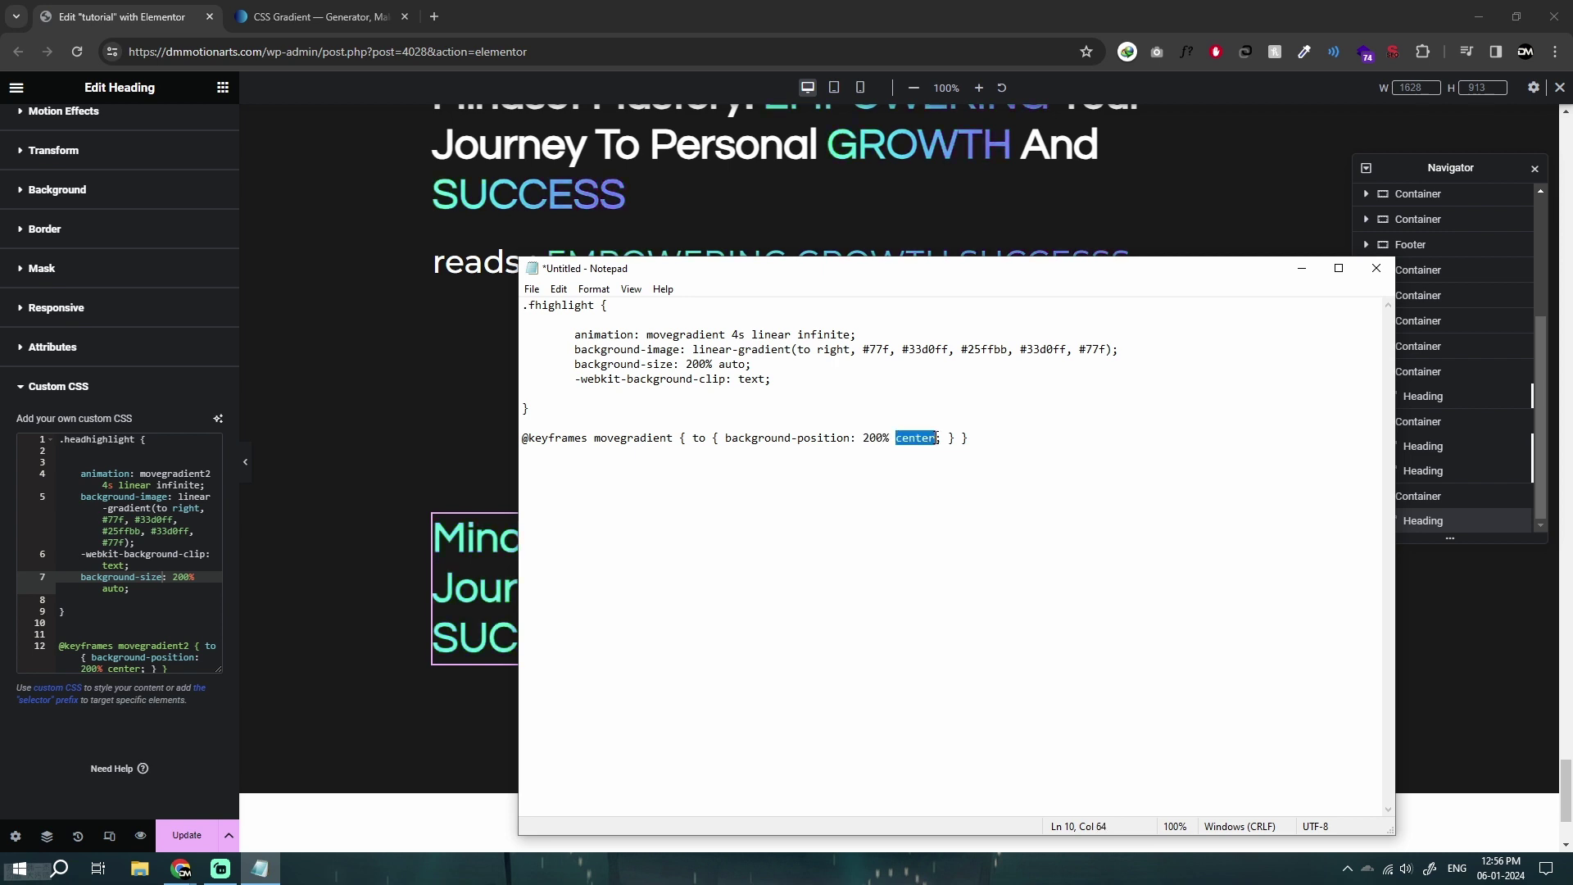
click(392, 633)
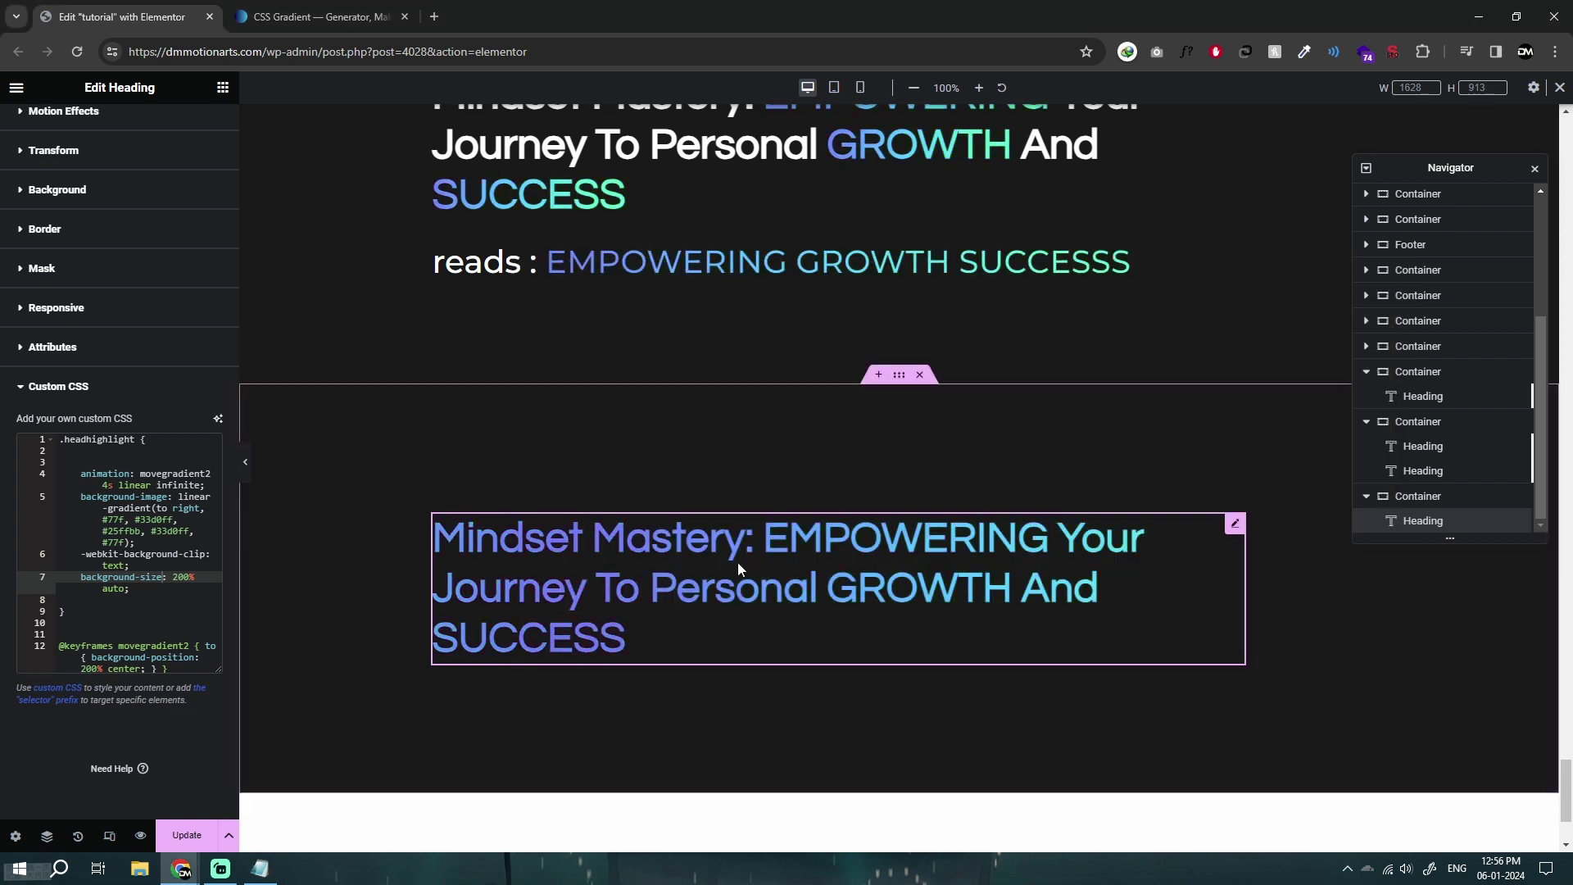
click(86, 668)
key(BackSpace)
text(1)
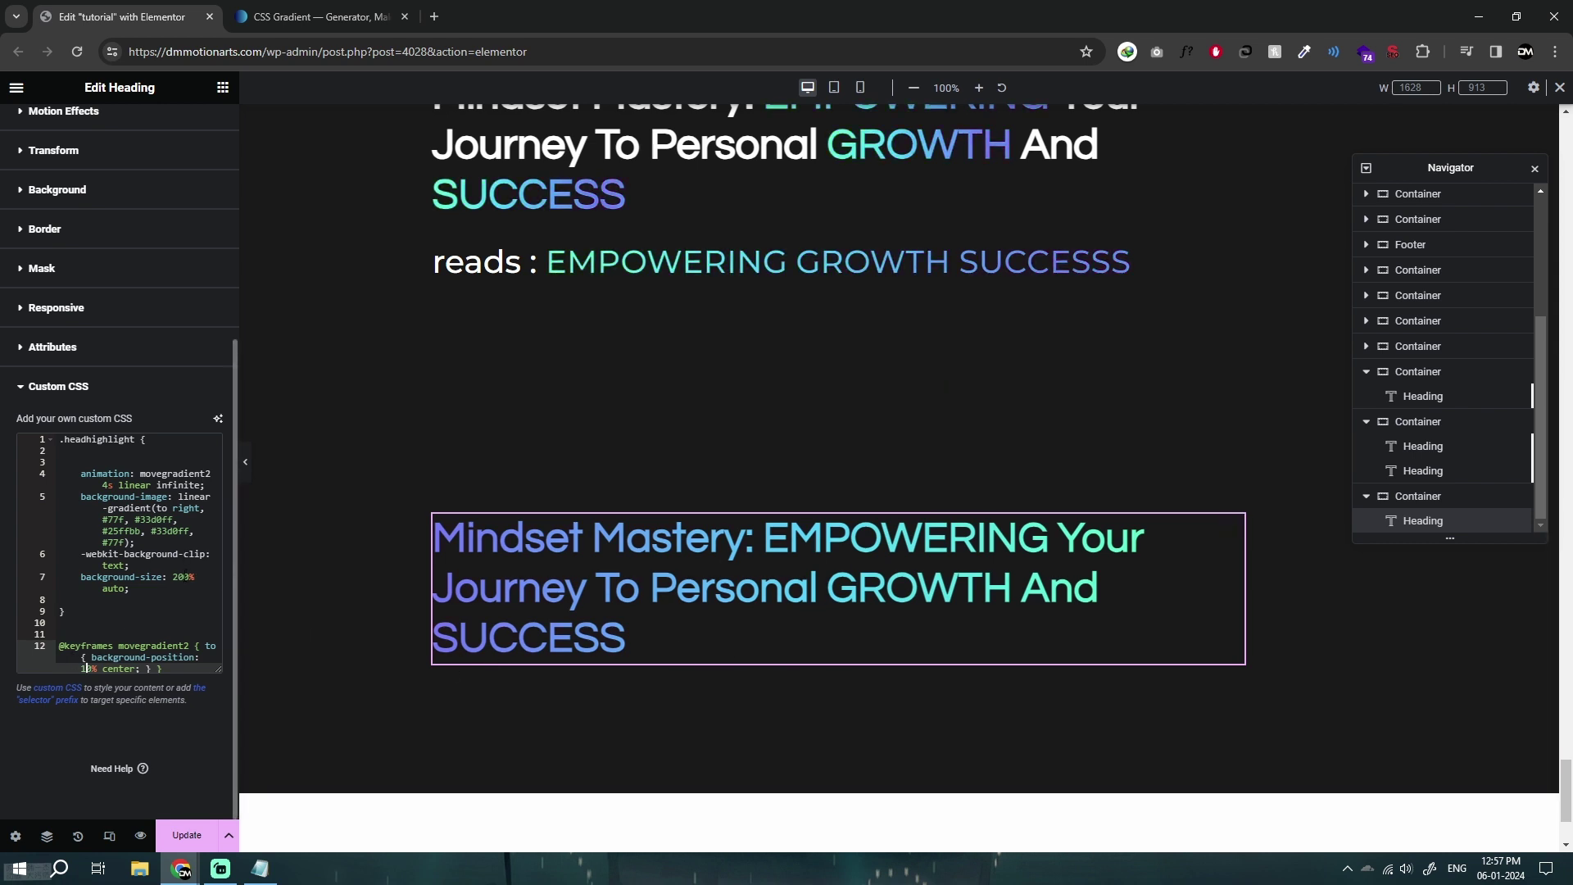
Step: Try a background-size of 10% alongside the changed keyframe position and restore it to 200%
click(183, 577)
key(BackSpace)
key(BackSpace)
text(1)
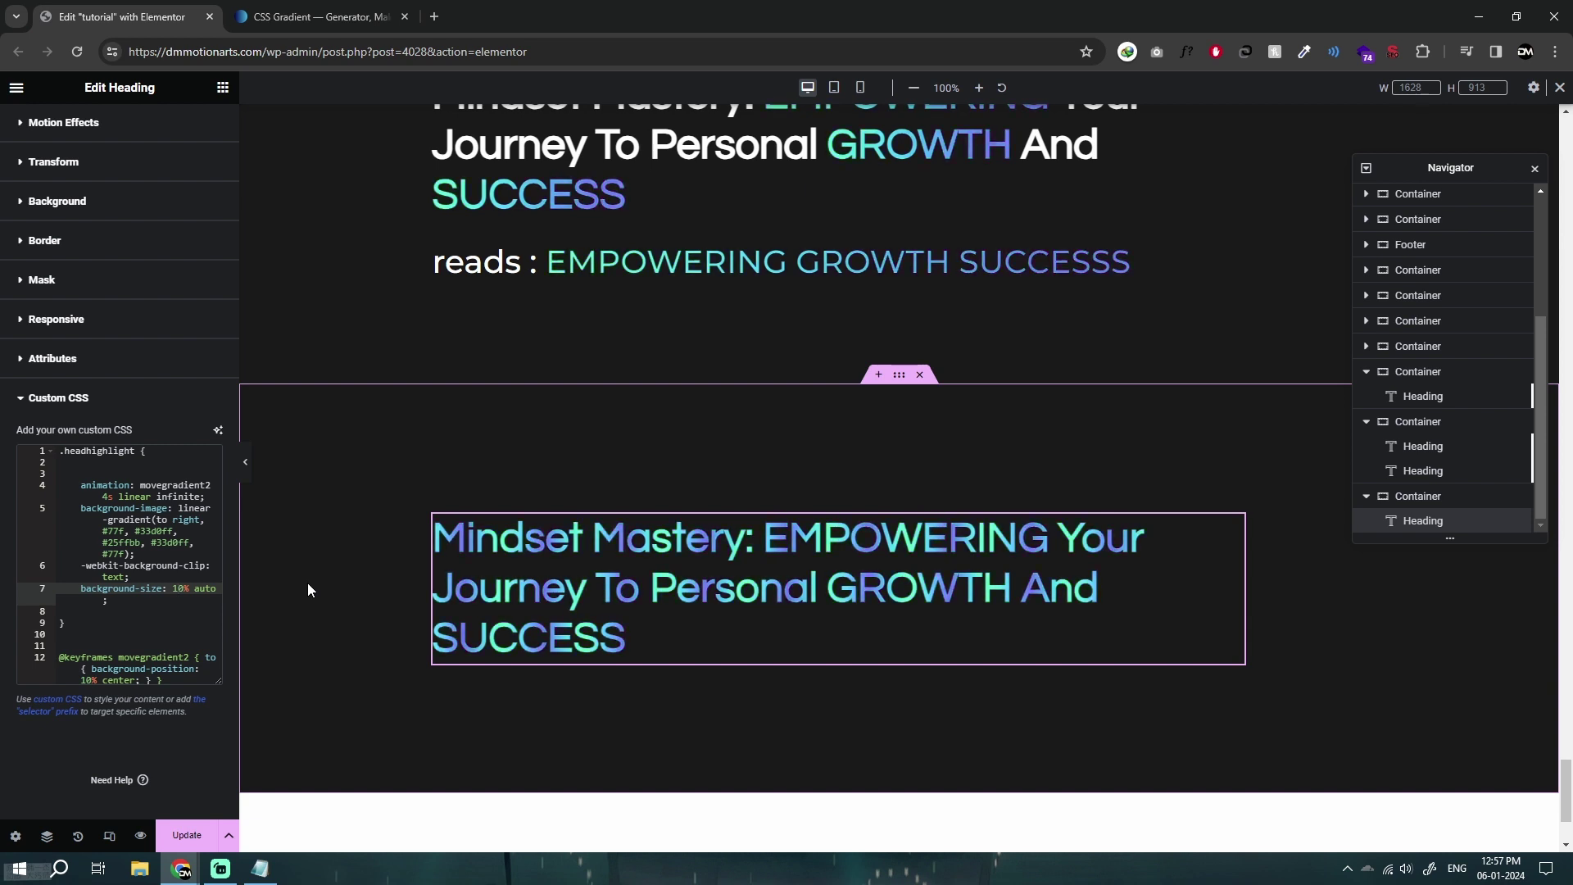
key(BackSpace)
text(20)
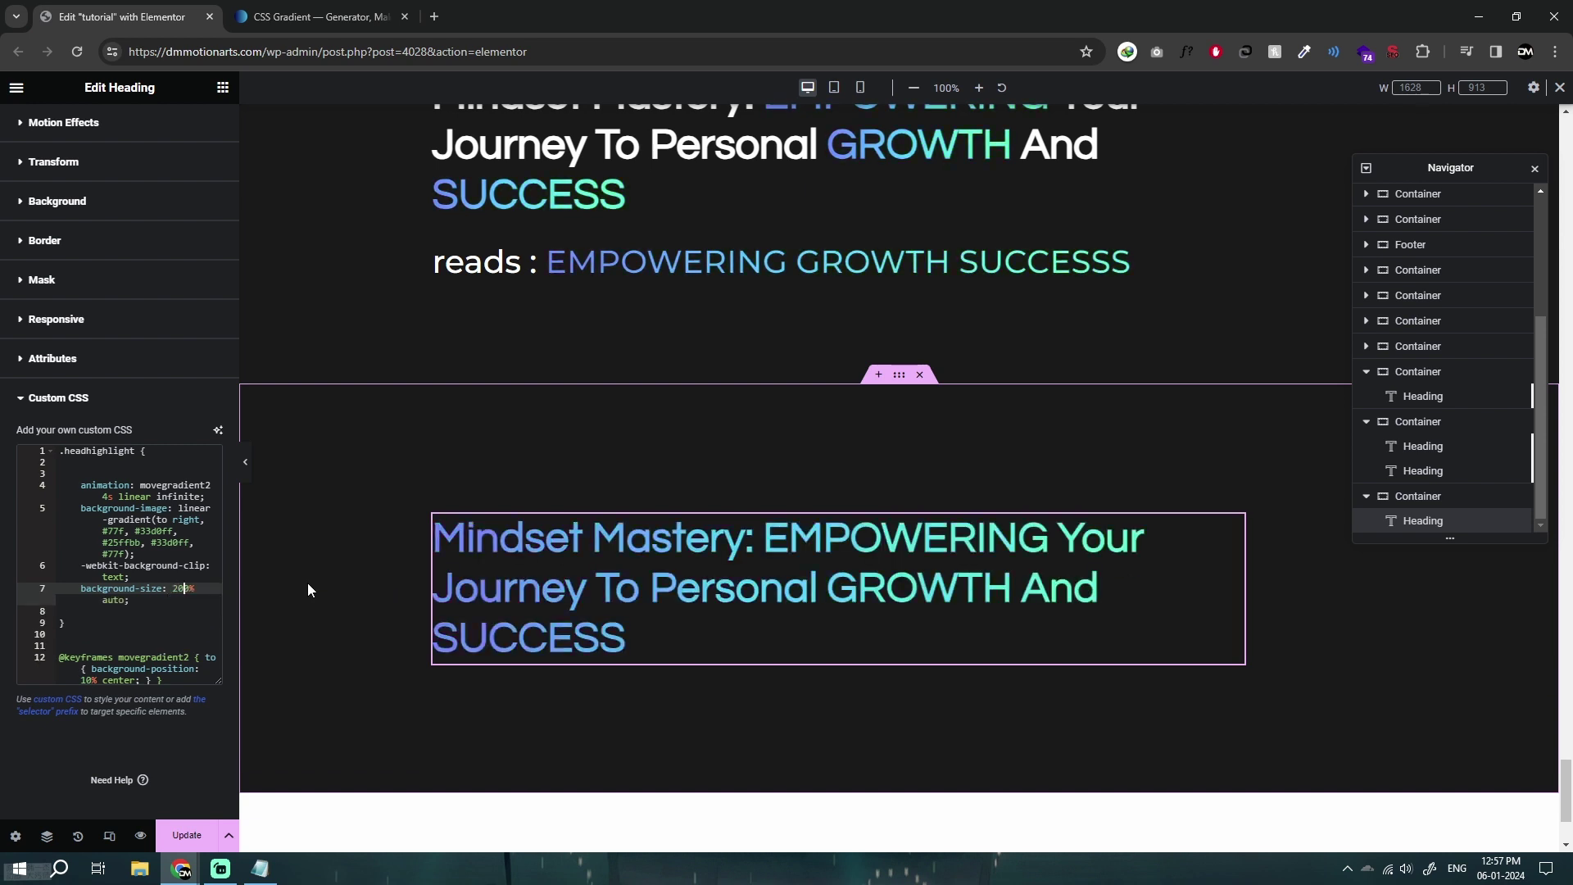
click(87, 680)
key(BackSpace)
text(20)
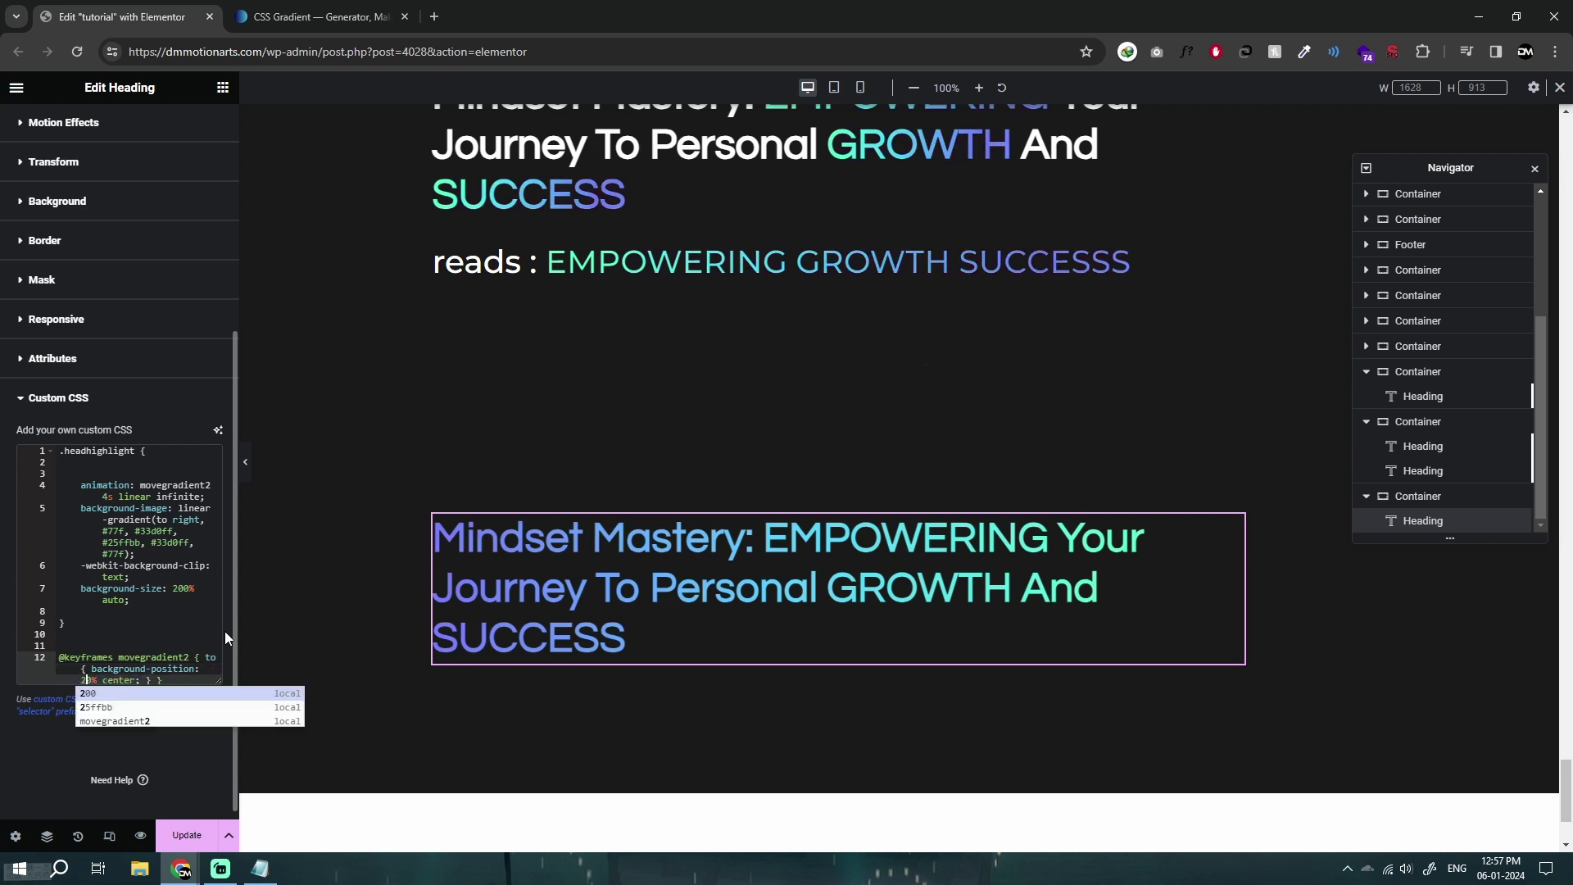
click(132, 635)
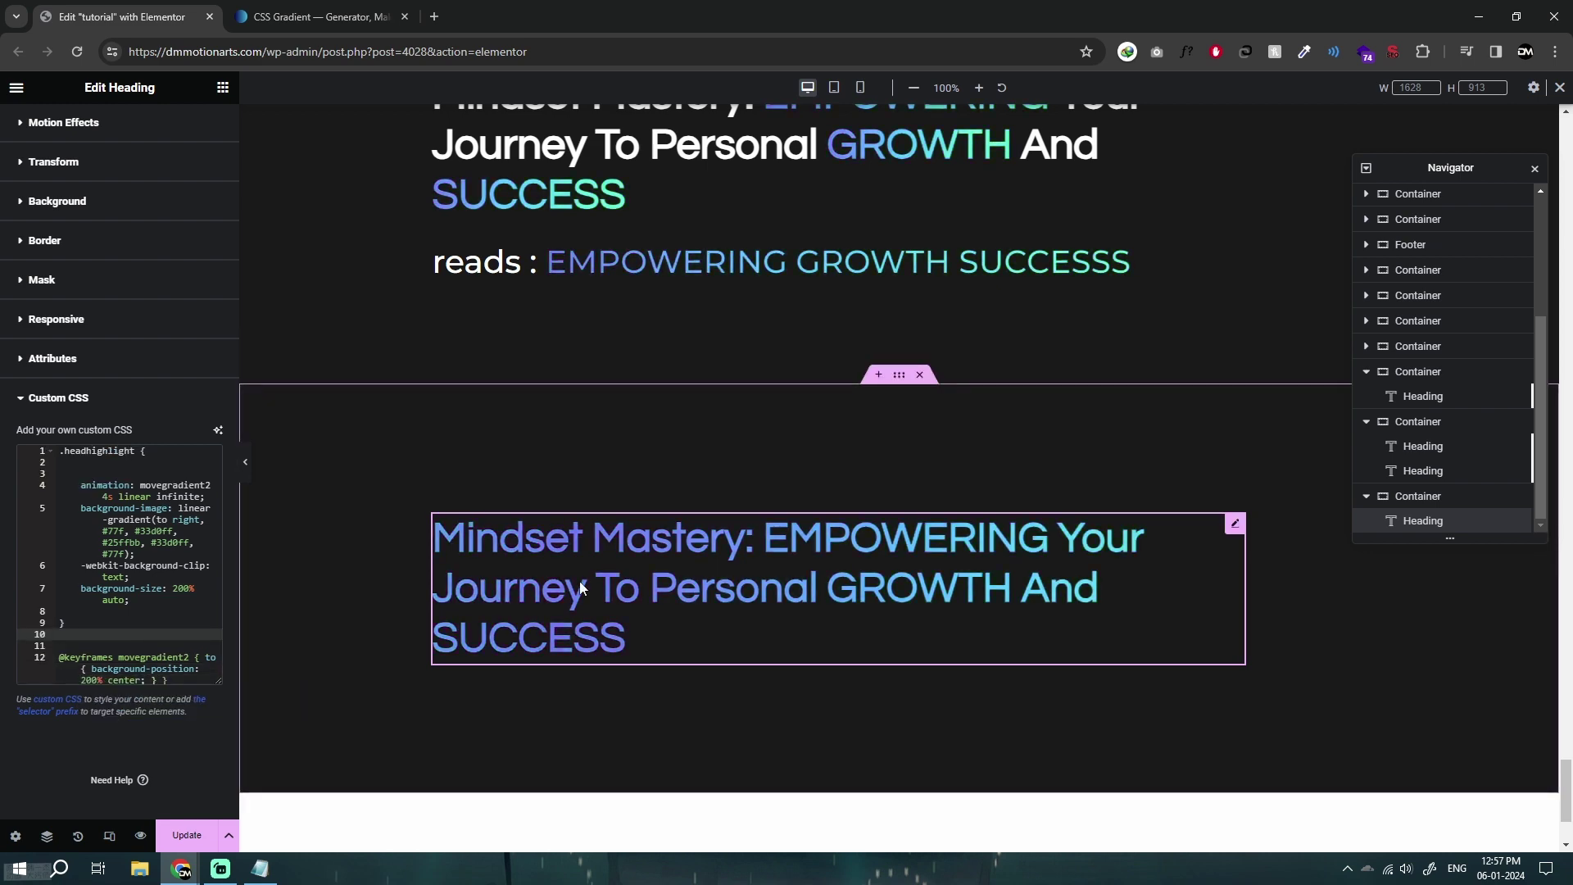
Step: Compare the fully animated gradient heading with the partially highlighted headings above it in the page preview
scroll(253, 534, down, 3)
scroll(123, 491, up, 3)
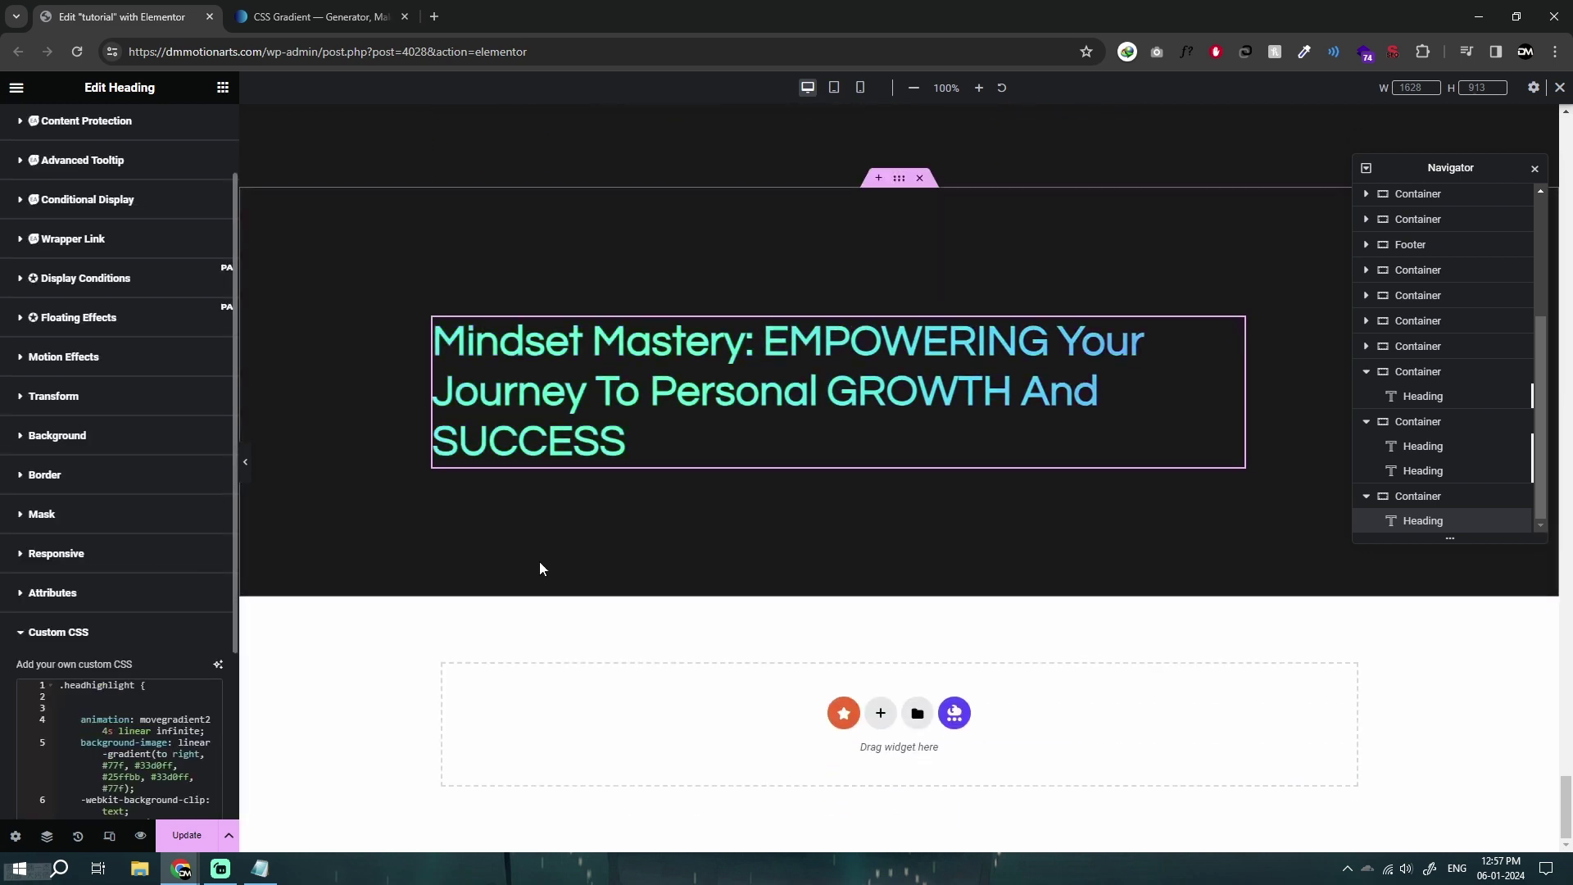
scroll(539, 562, up, 6)
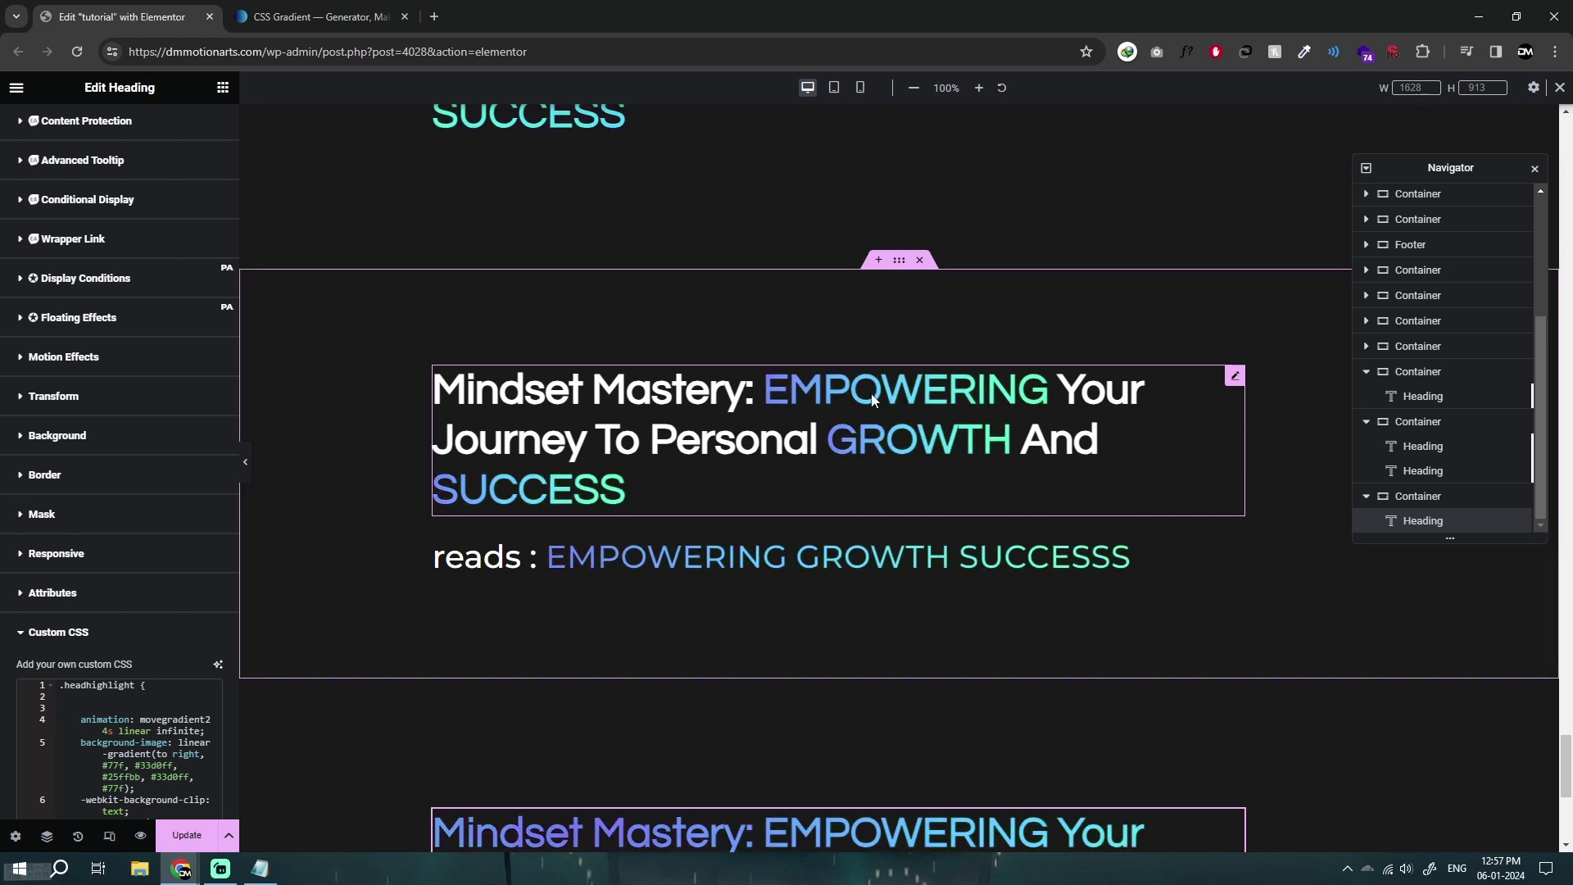
scroll(686, 597, down, 5)
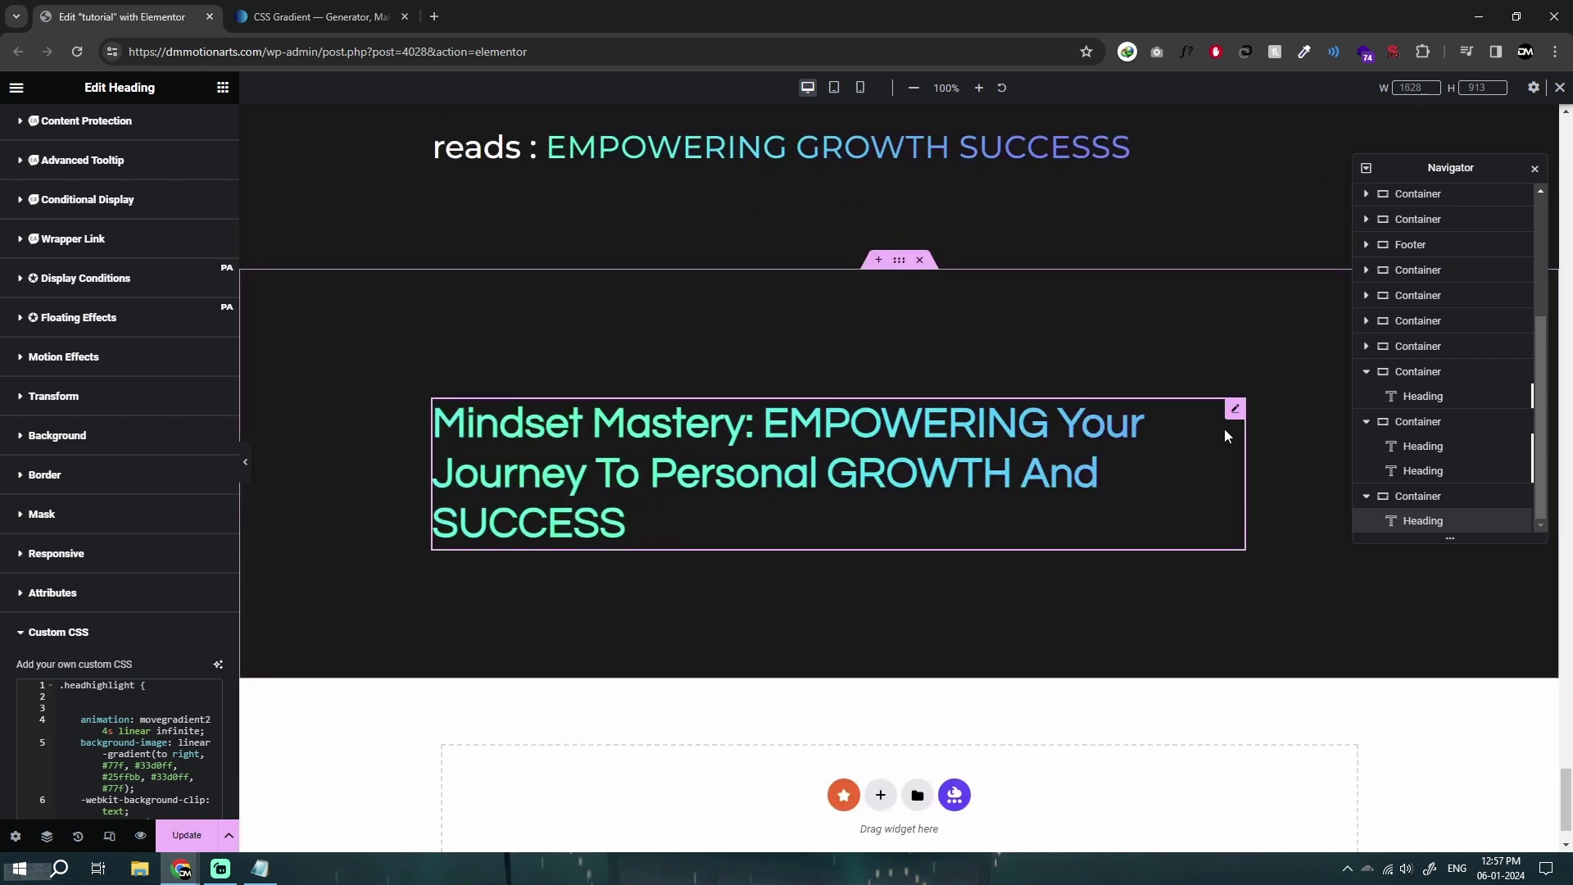
right_click(1239, 406)
click(1269, 392)
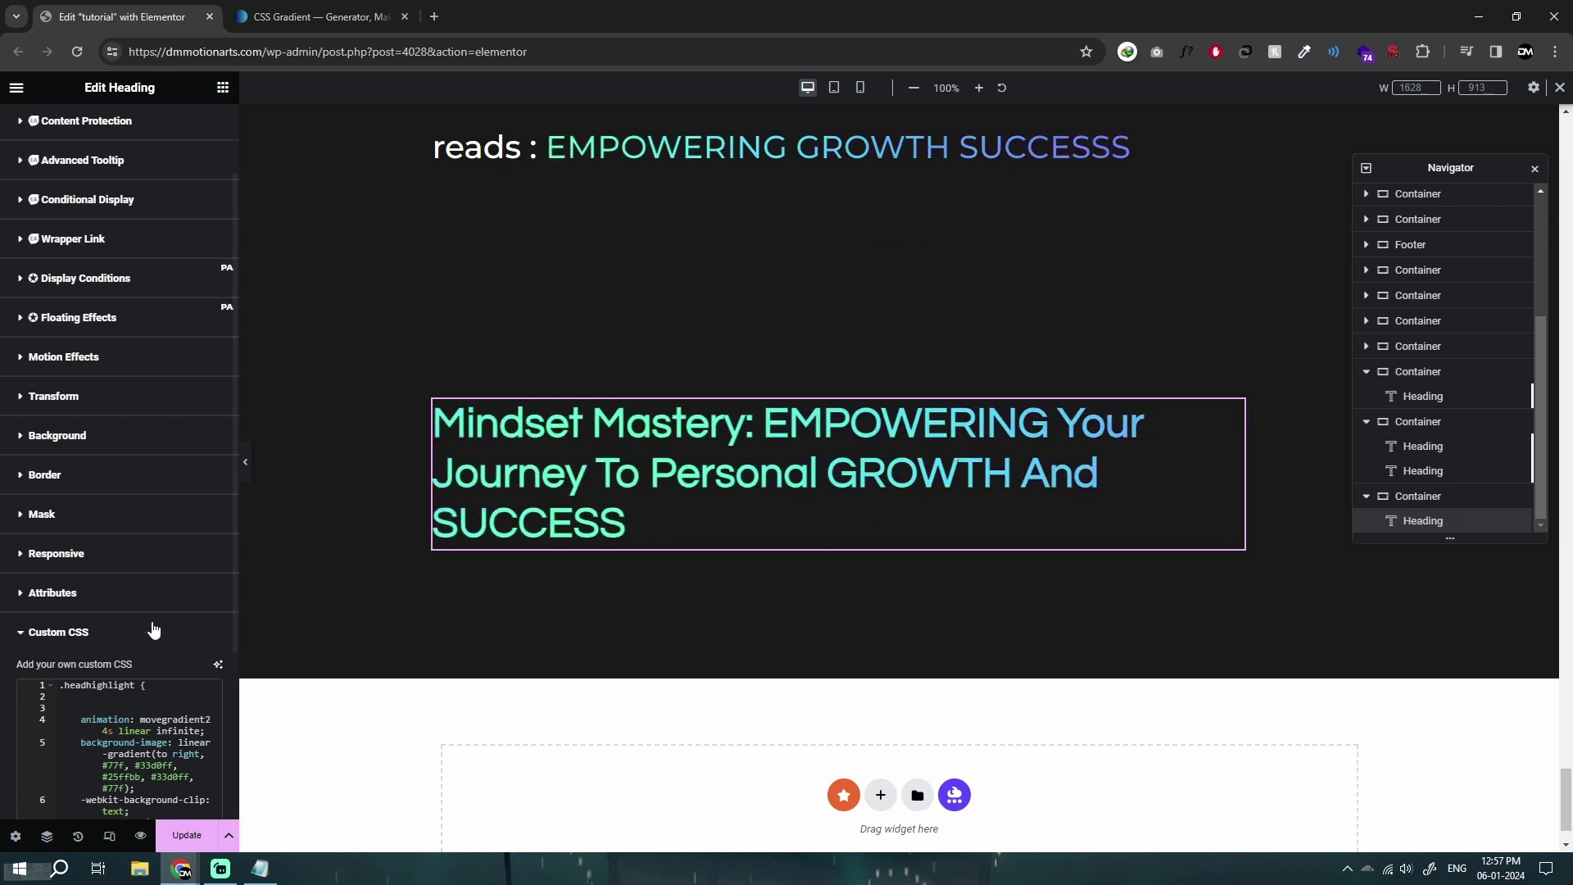
scroll(60, 521, down, 2)
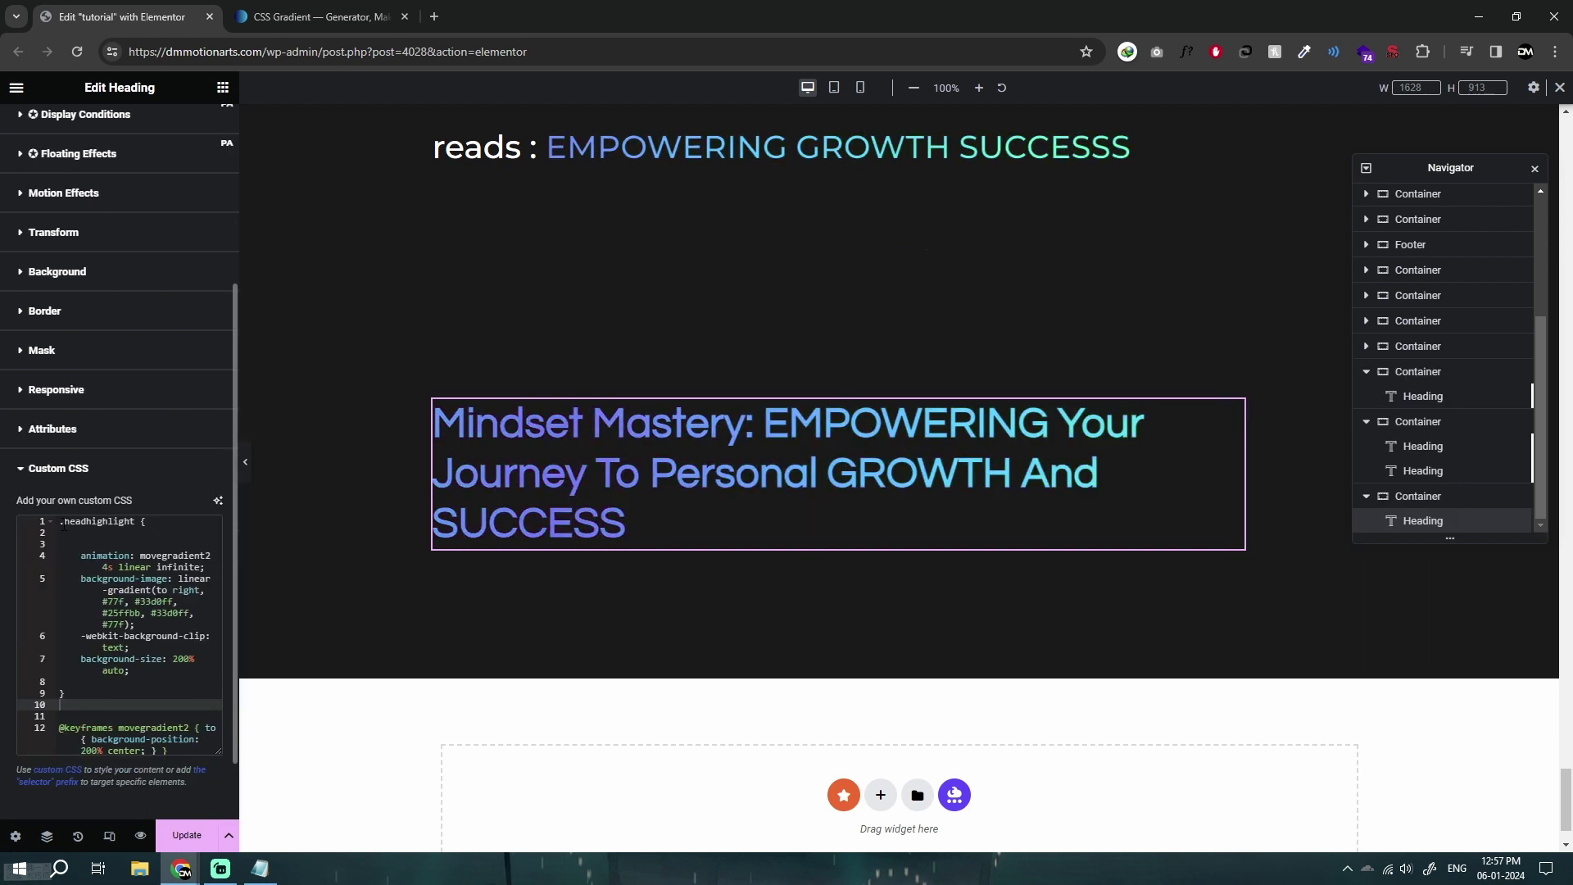
Step: Try the H2 and H3 HTML tags on the heading, and set its HTML tag to p
double_click(99, 521)
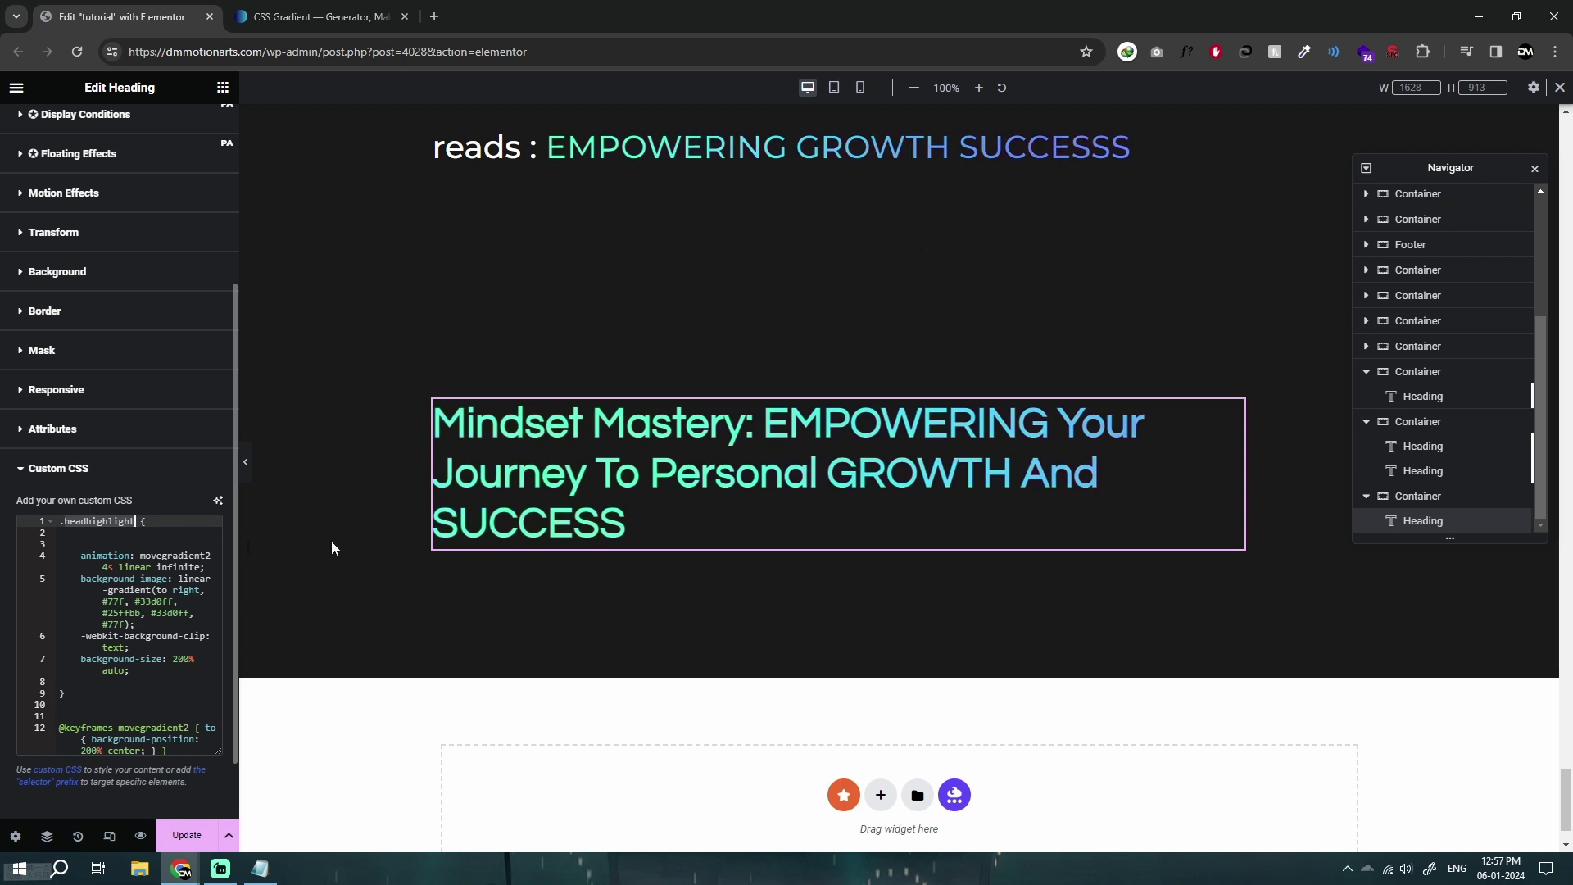
scroll(99, 467, up, 4)
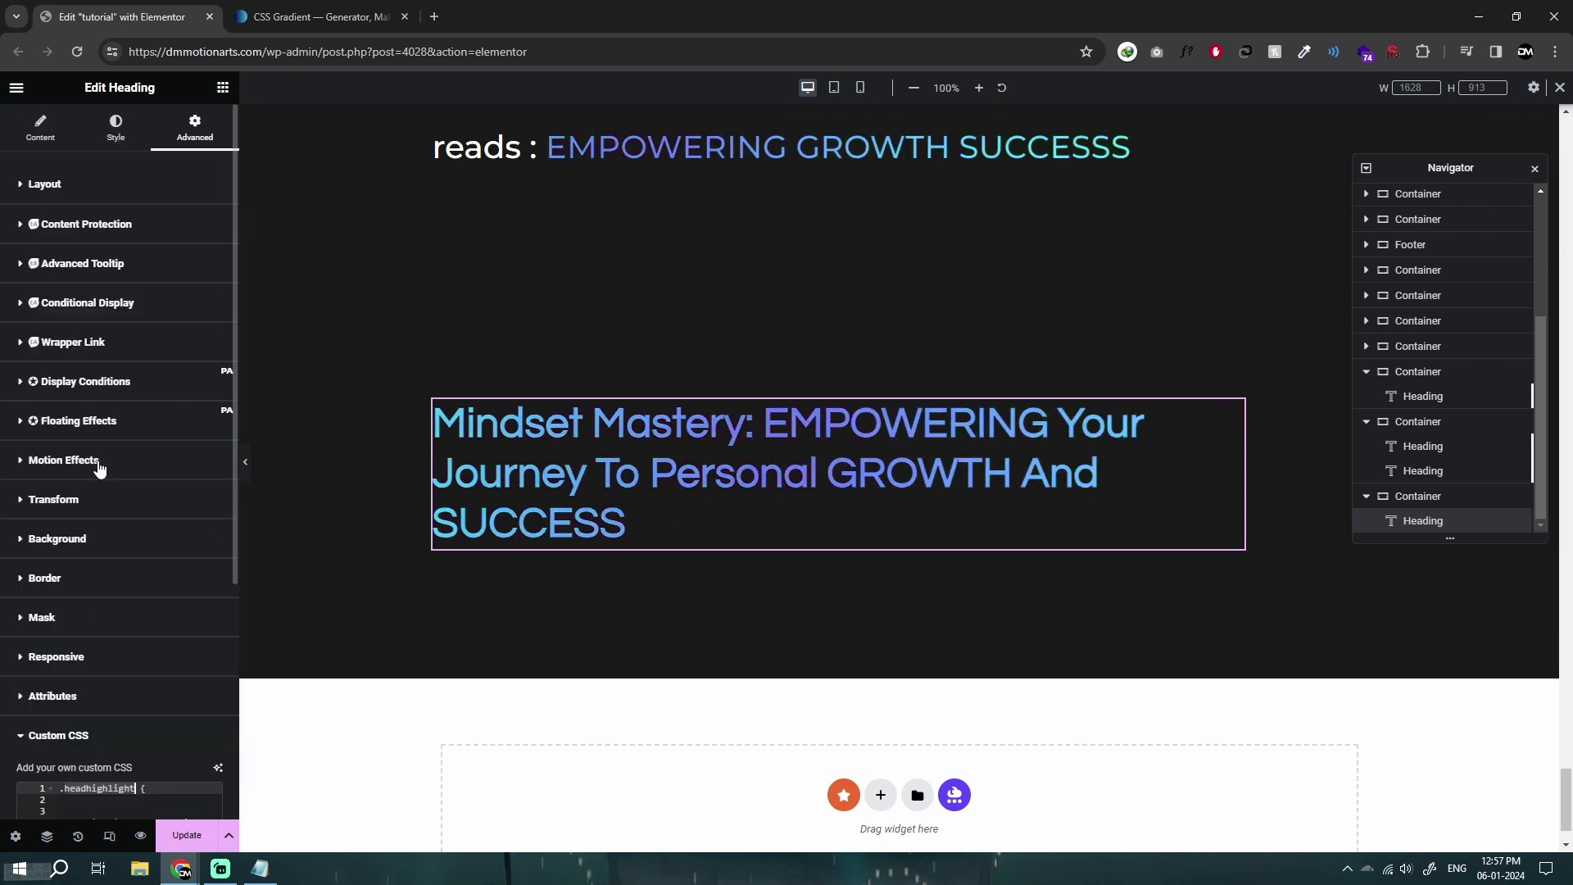
click(34, 135)
click(163, 420)
click(164, 432)
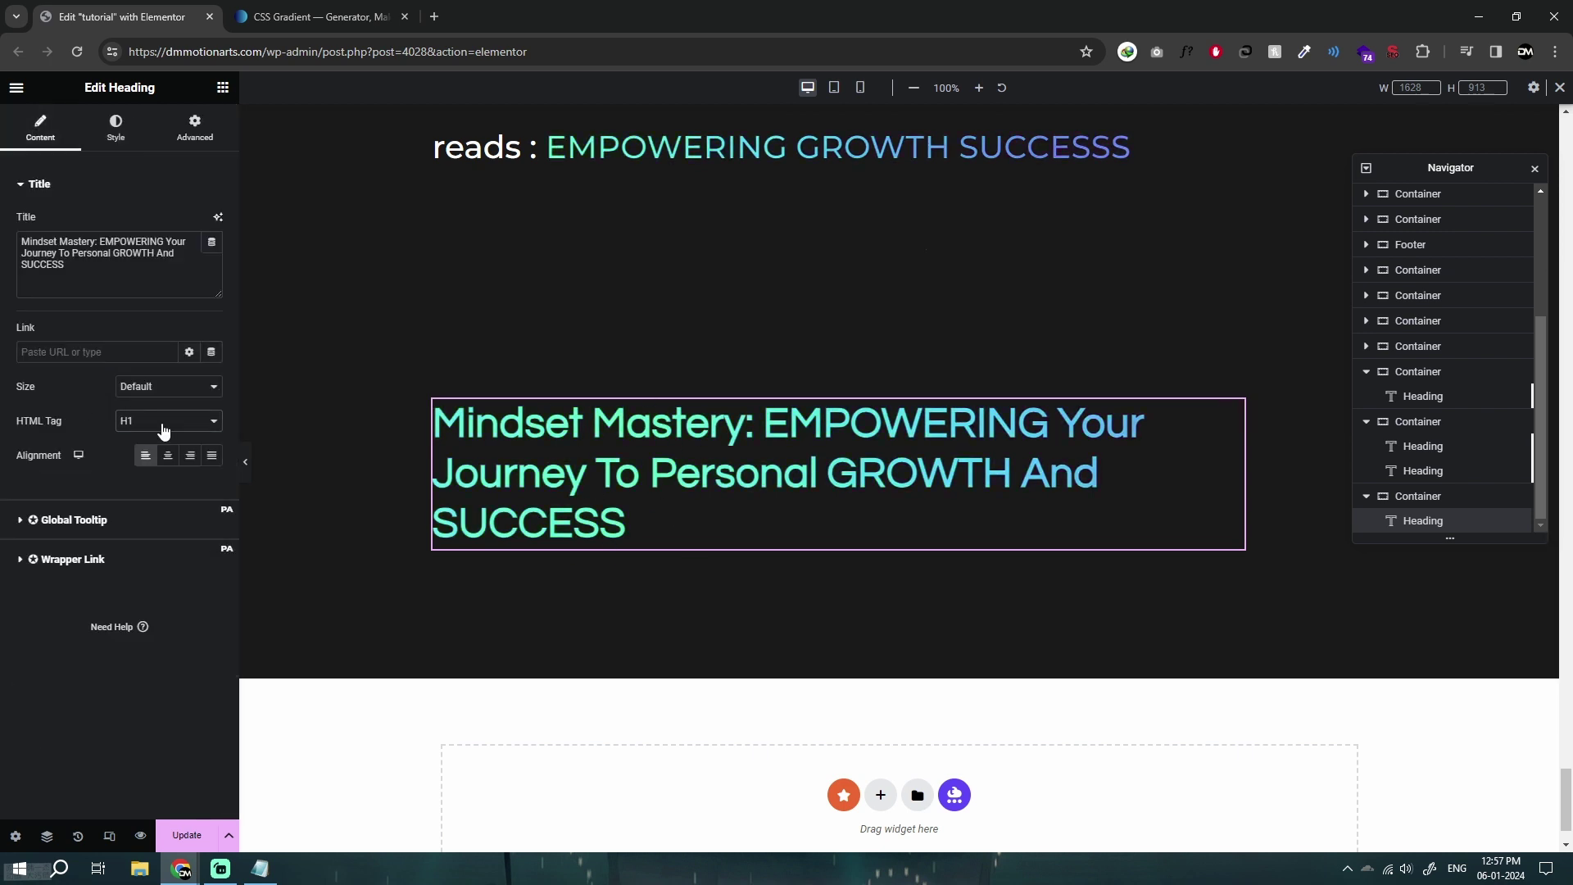
click(164, 431)
click(160, 447)
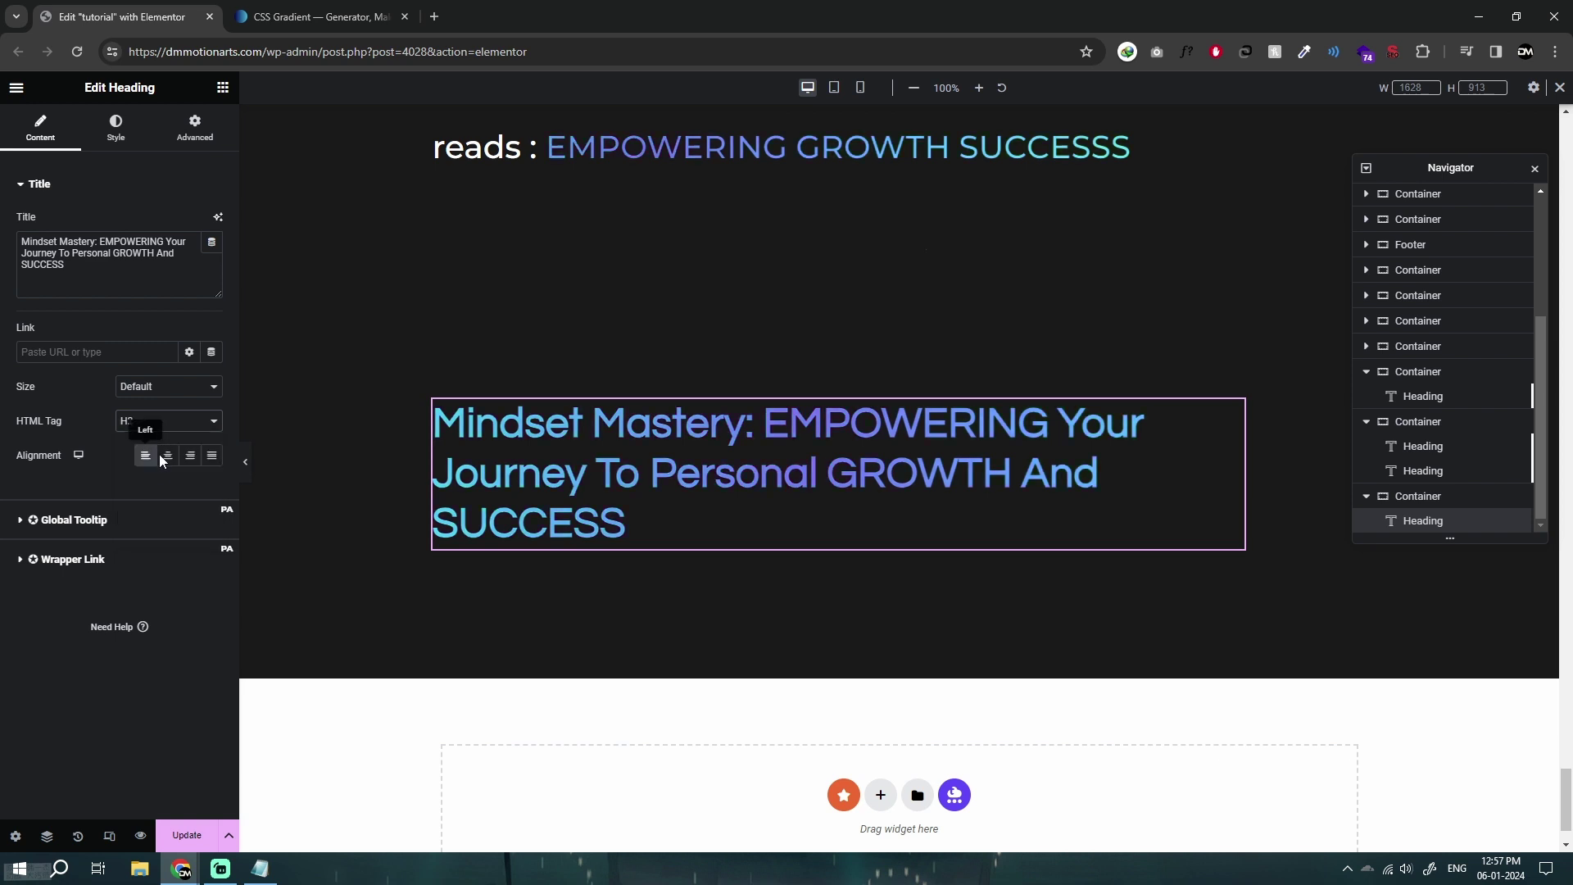
click(162, 420)
click(156, 462)
click(168, 422)
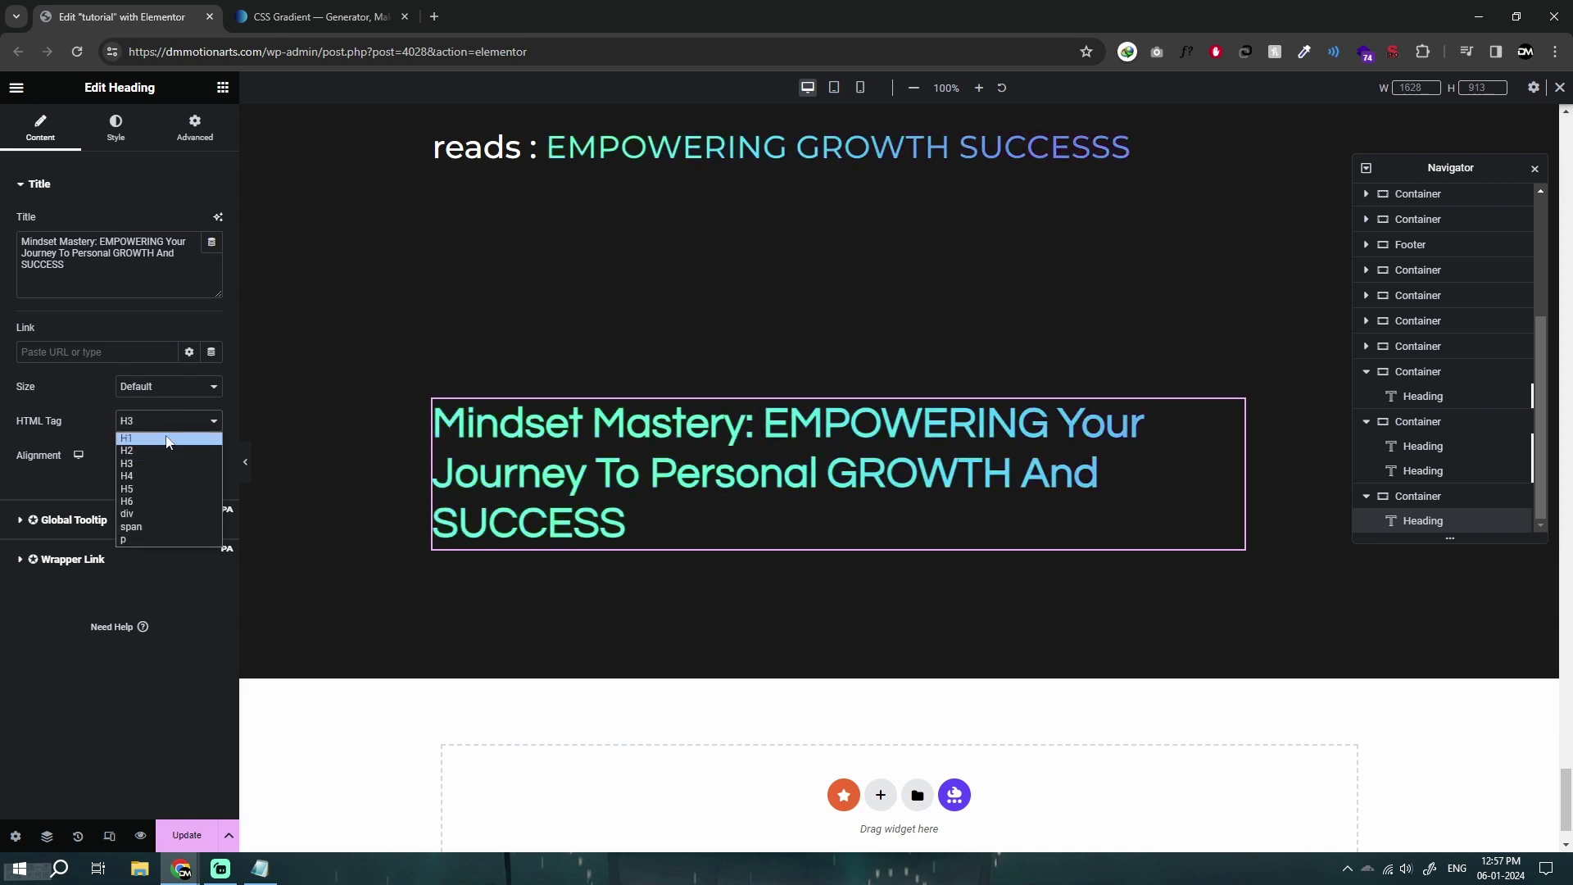
click(142, 545)
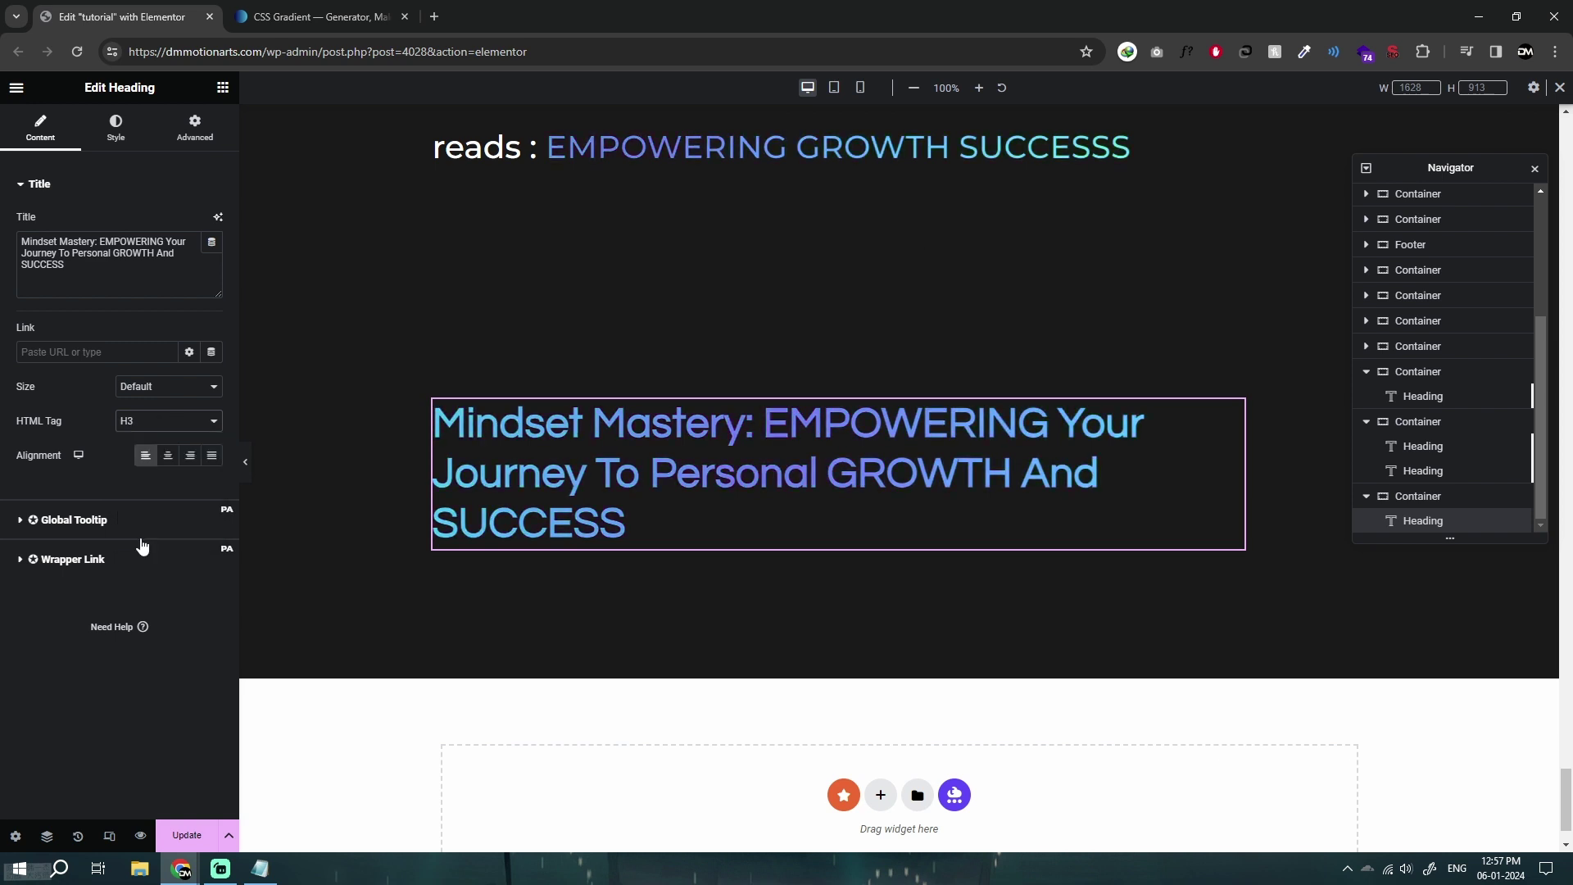
Step: Try adding h1 after the .headhighlight selector in the heading's custom CSS, and restore the original selector
click(195, 140)
scroll(116, 562, down, 10)
click(49, 701)
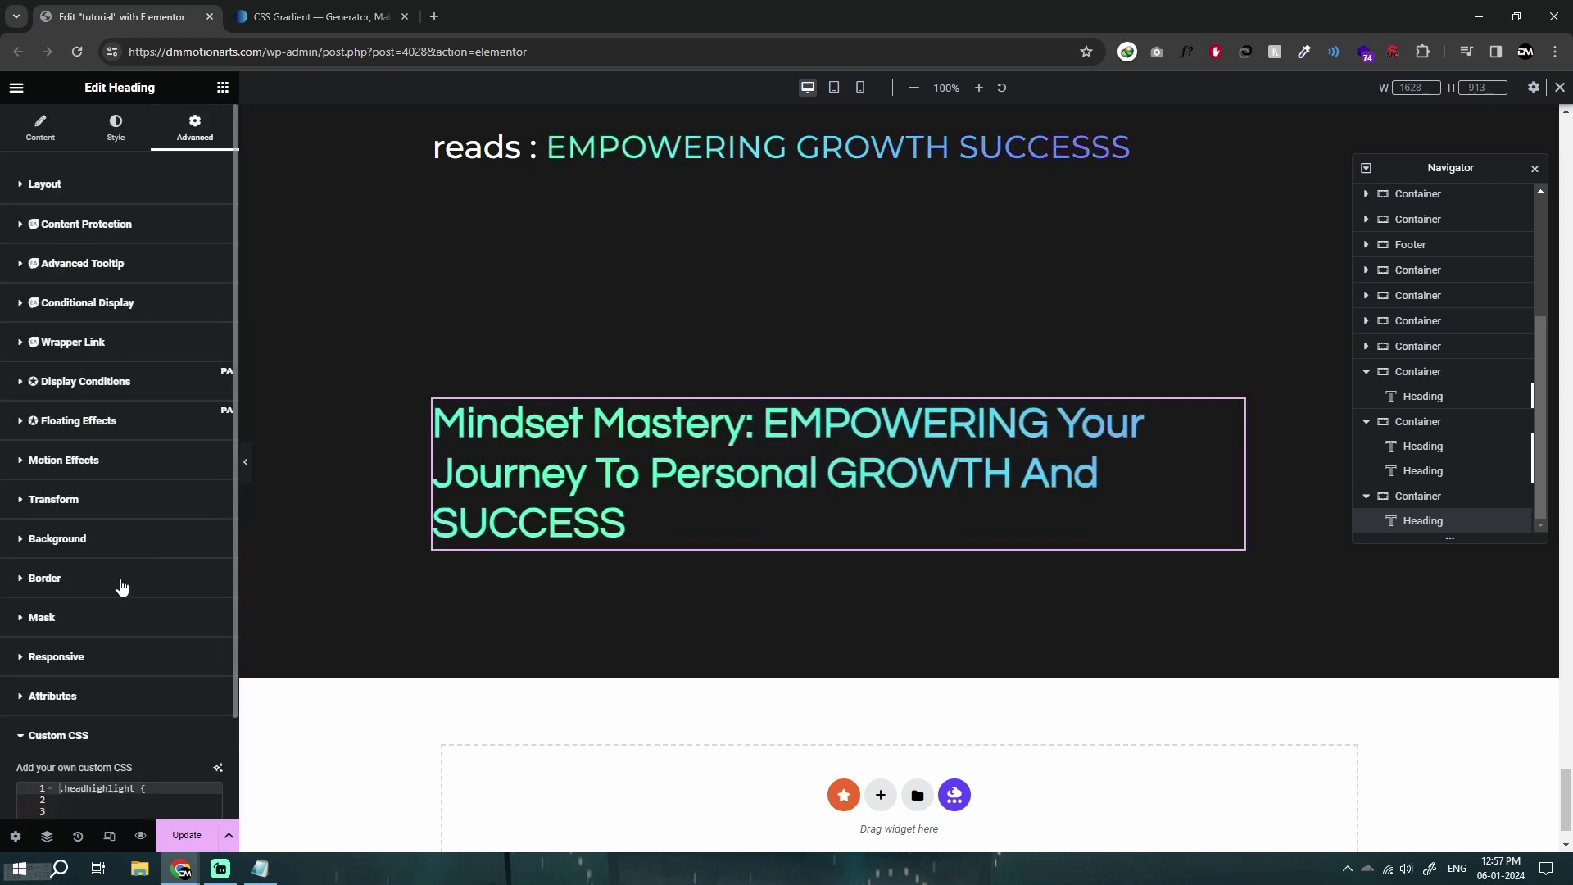
scroll(121, 586, down, 3)
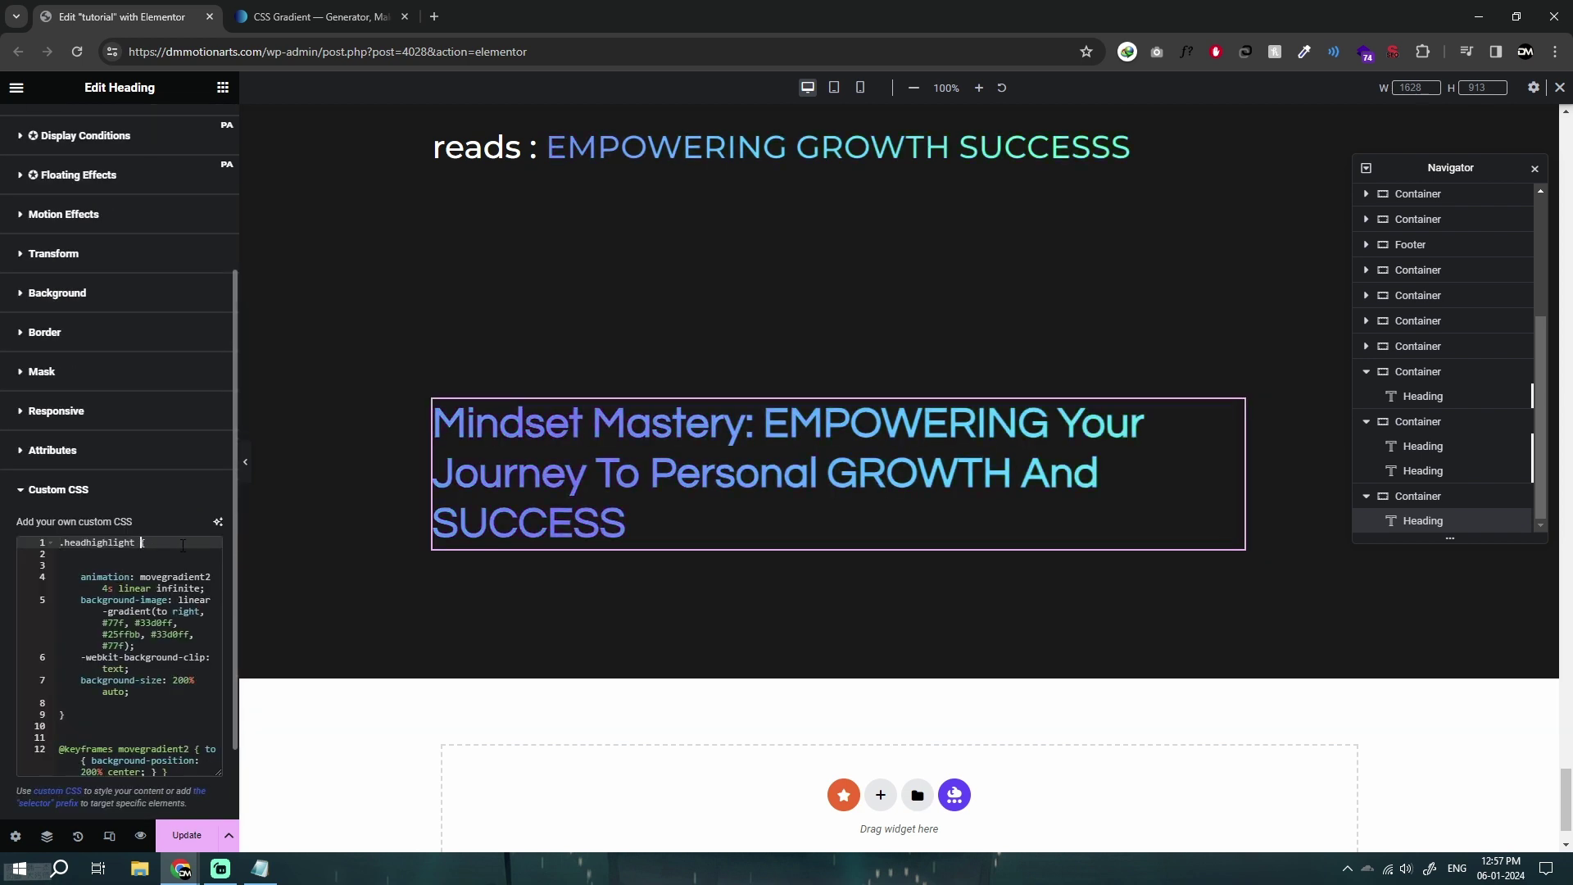
text(h)
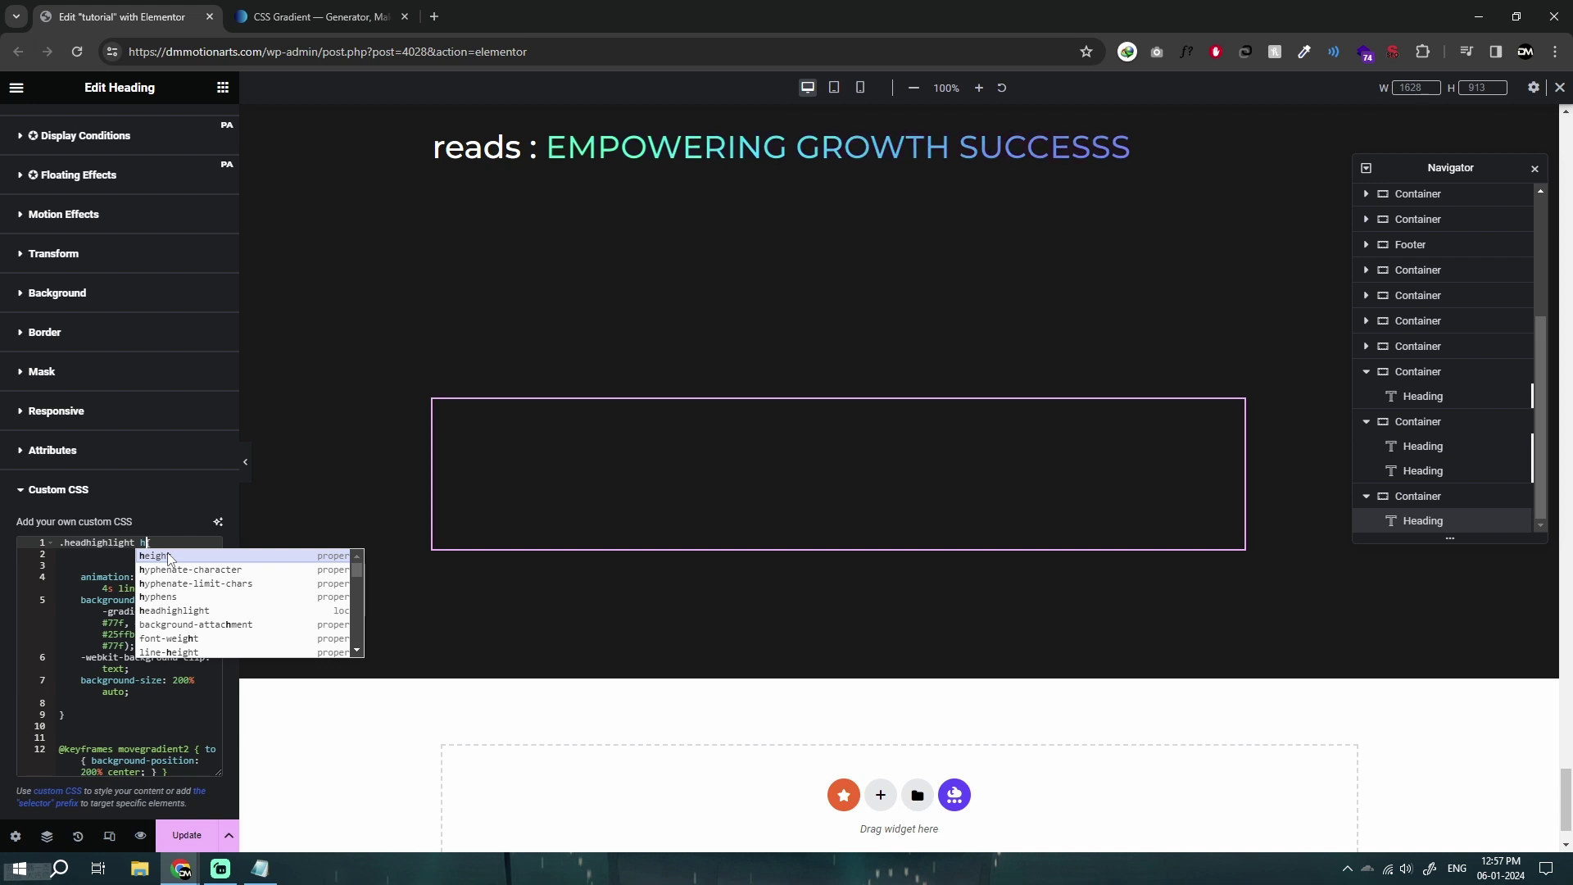
text(1)
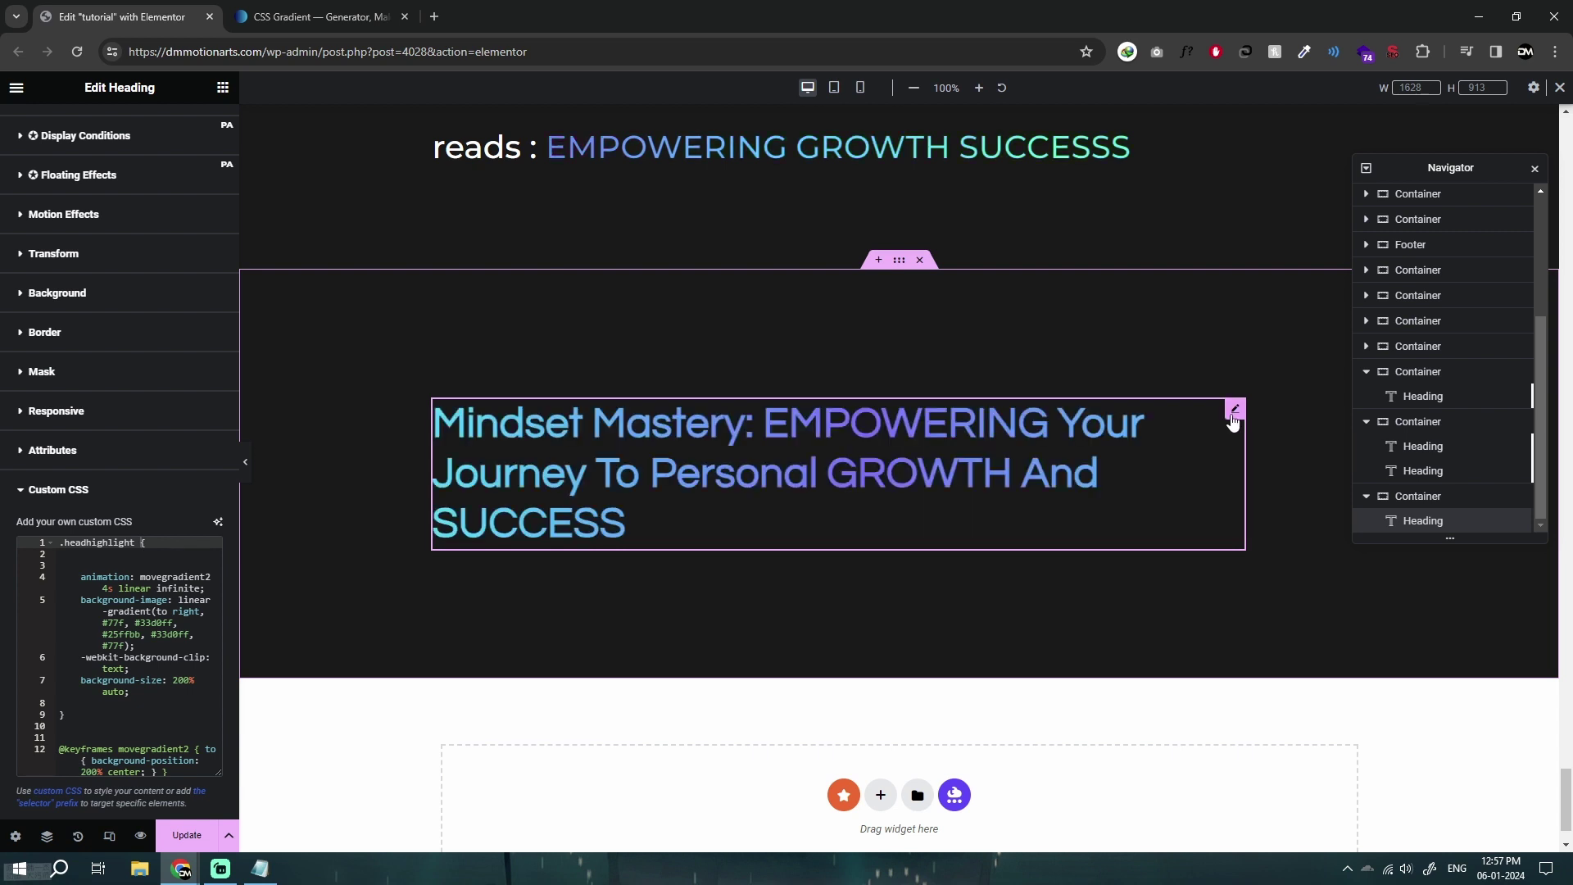
Step: Remove the headhighlight class from the heading's CSS Classes in the Layout settings
scroll(138, 632, up, 1)
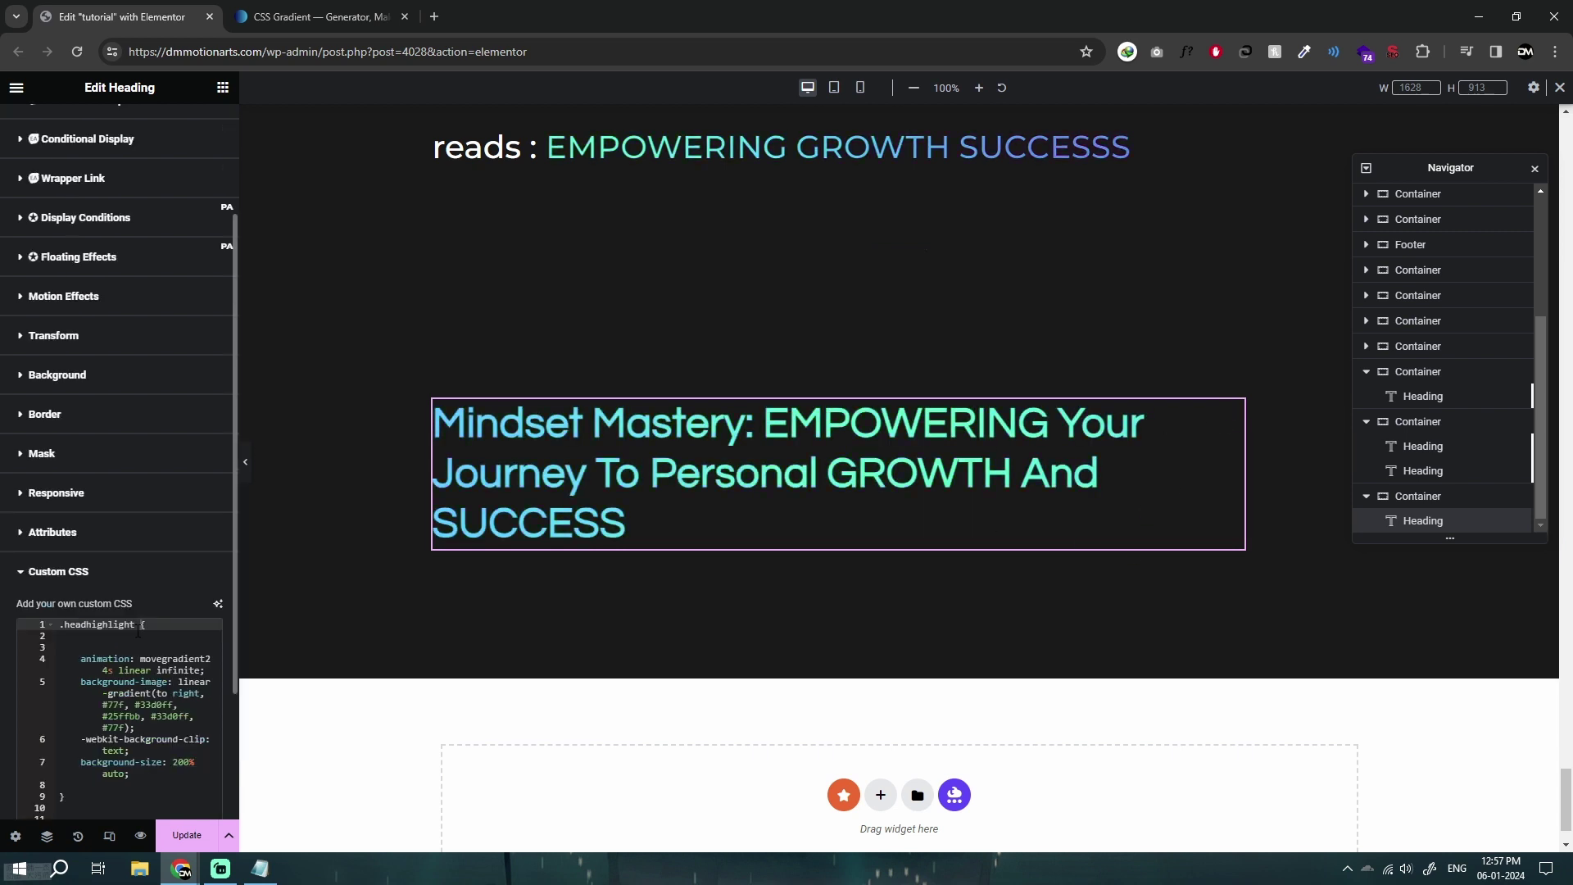
scroll(99, 480, up, 2)
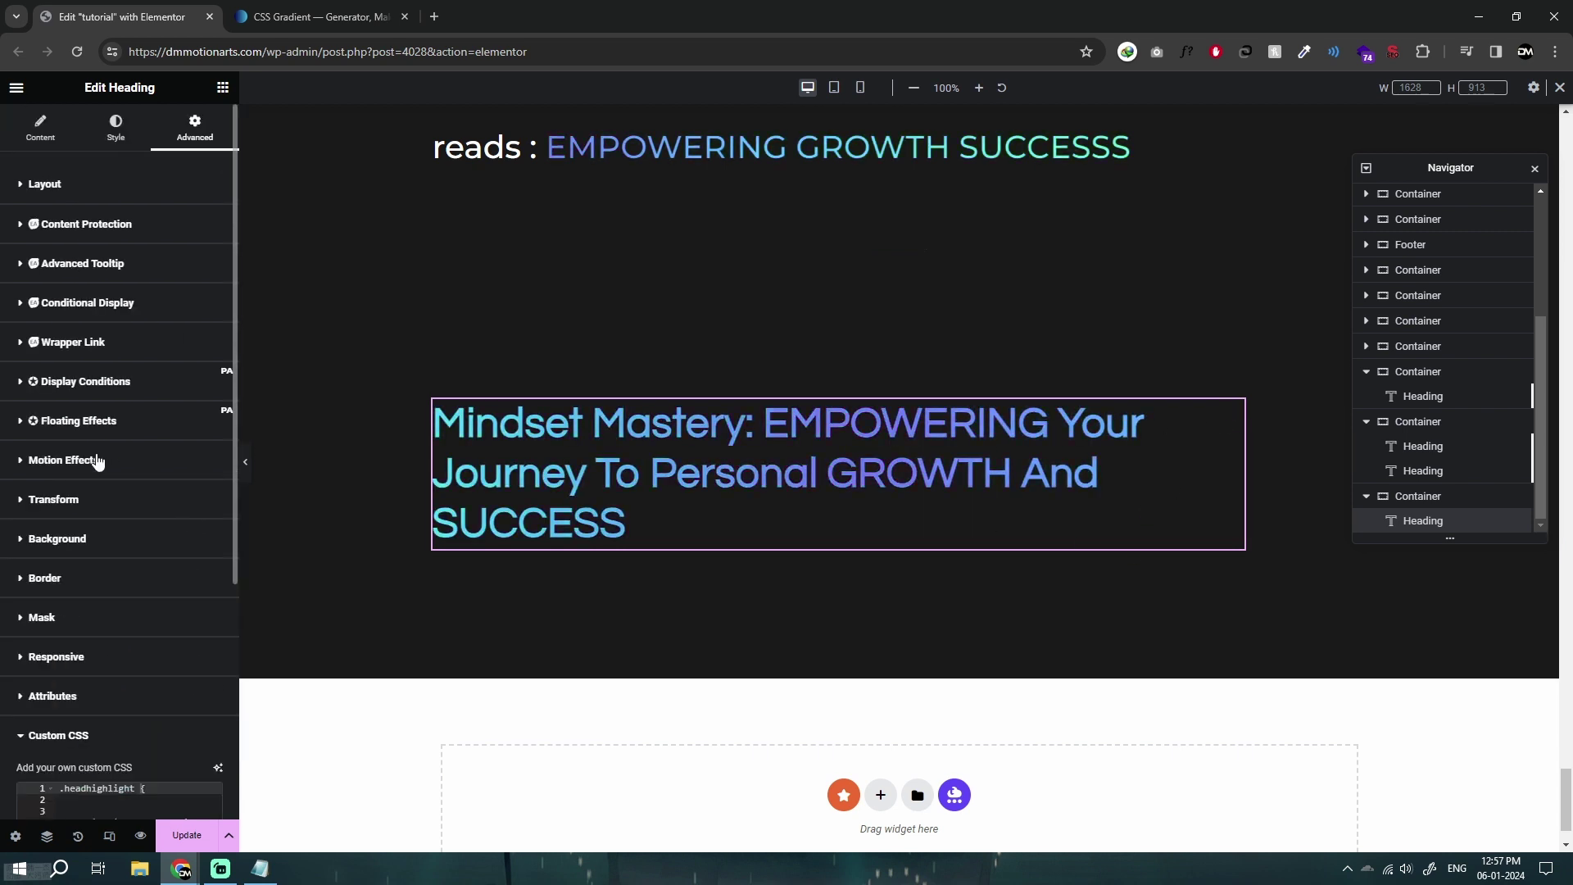
scroll(122, 491, down, 4)
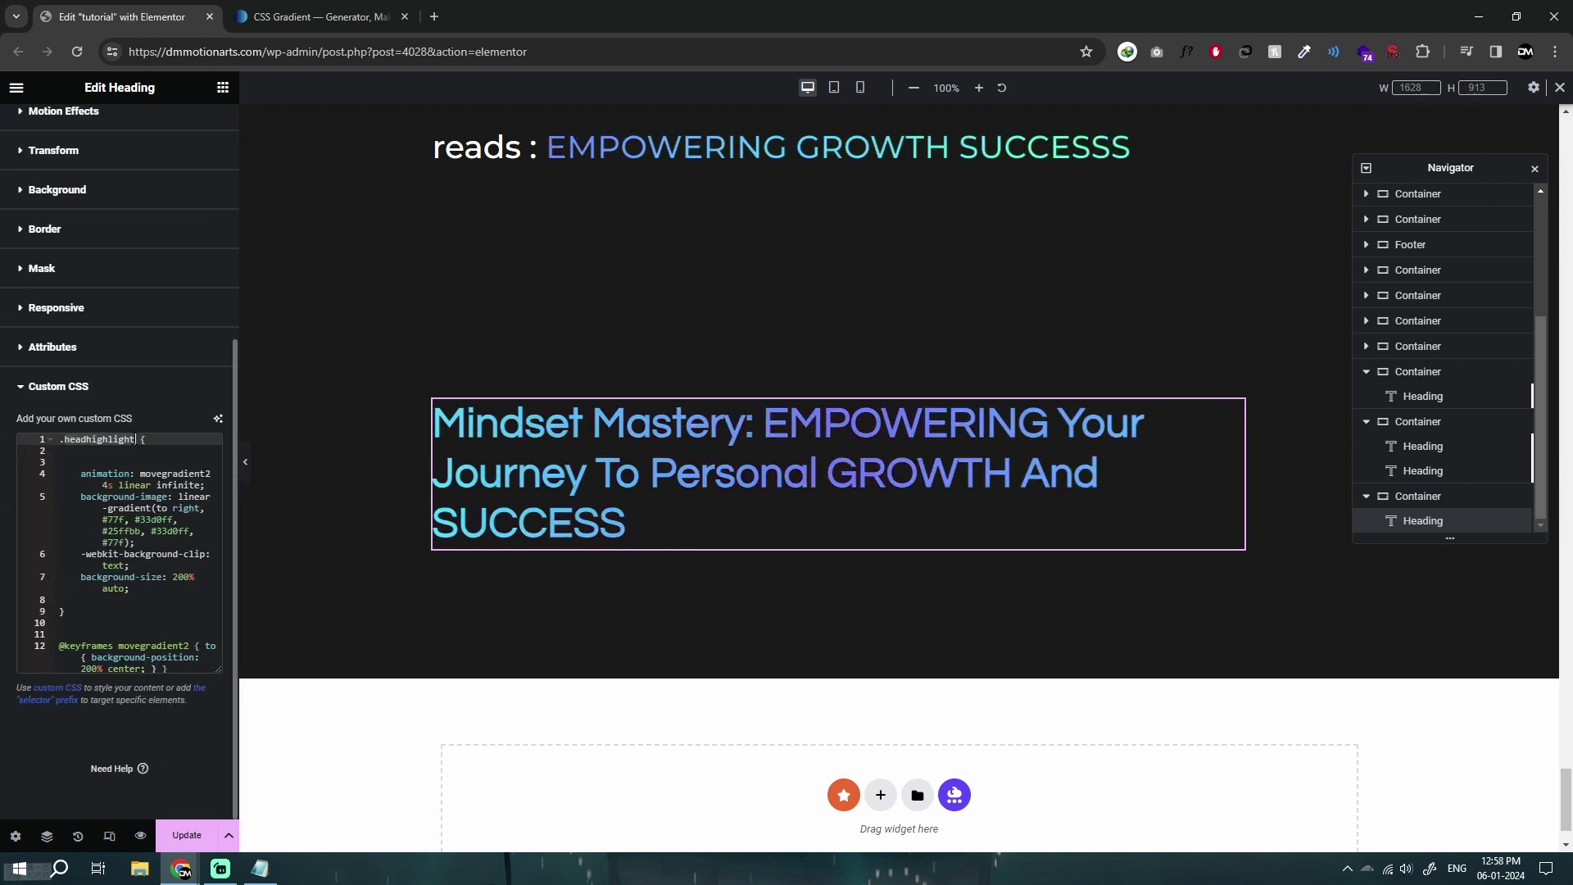
scroll(115, 467, up, 5)
click(37, 183)
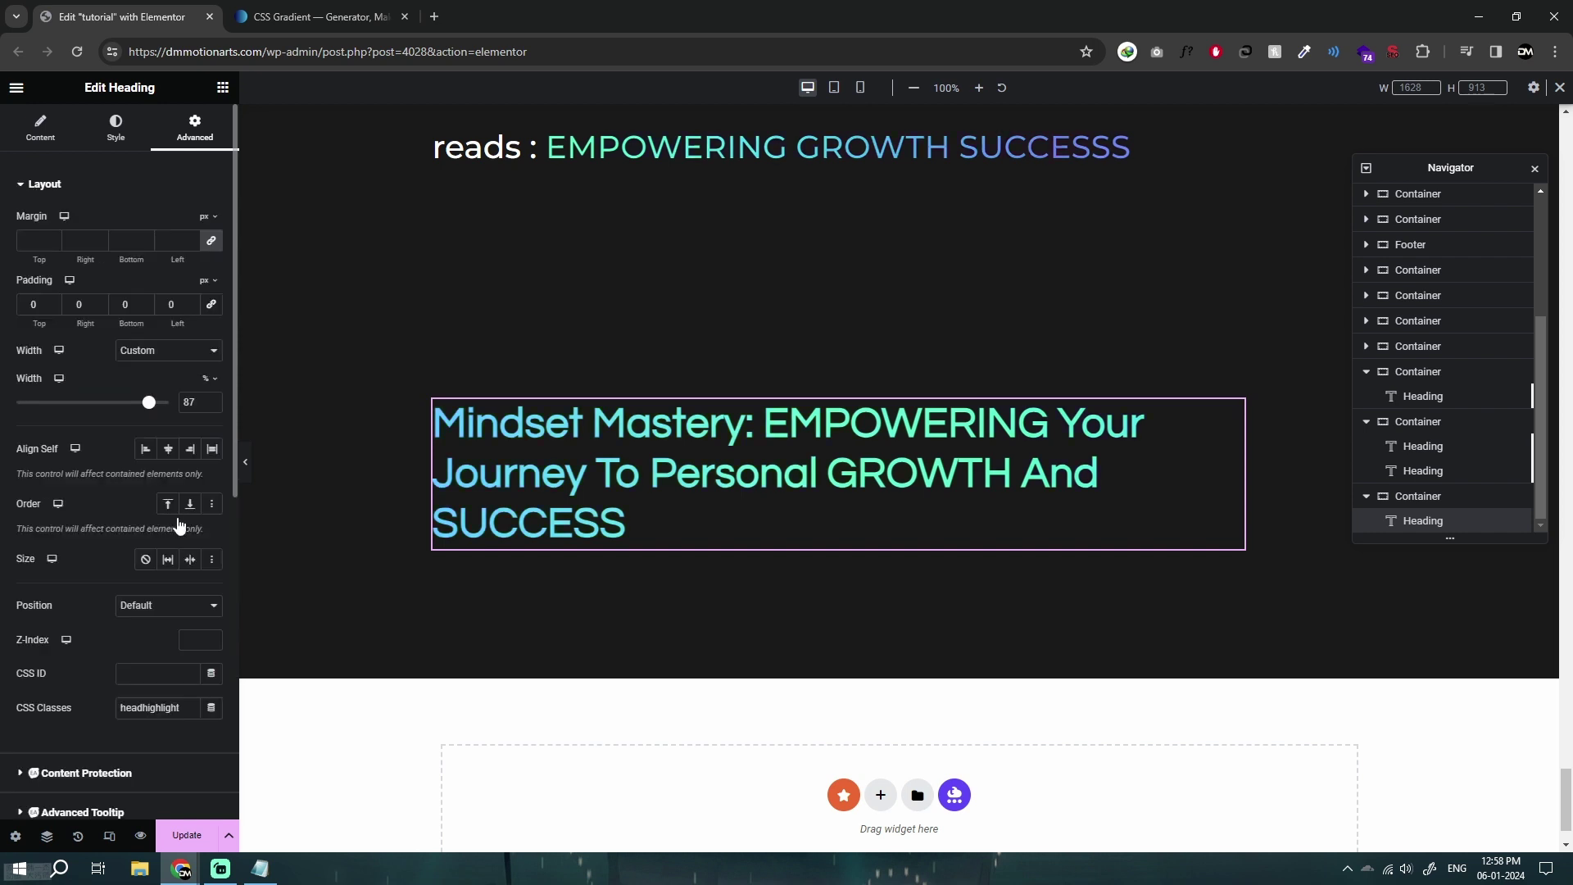
double_click(166, 710)
key(BackSpace)
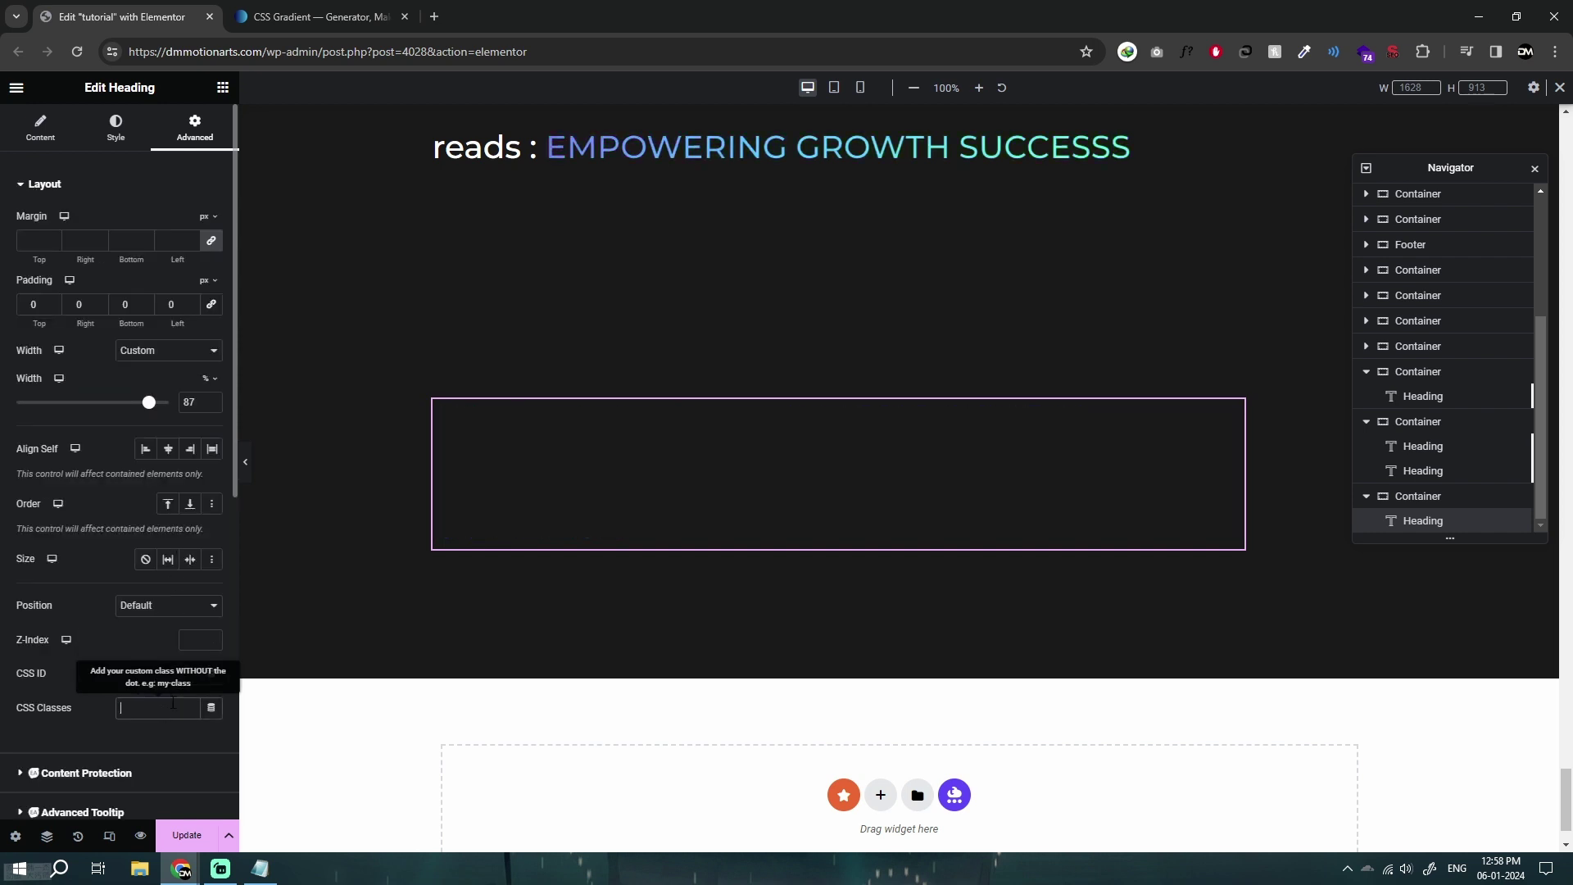
Step: Copy the heading's full title text and replace the code in the untitled Notepad document with it
click(34, 145)
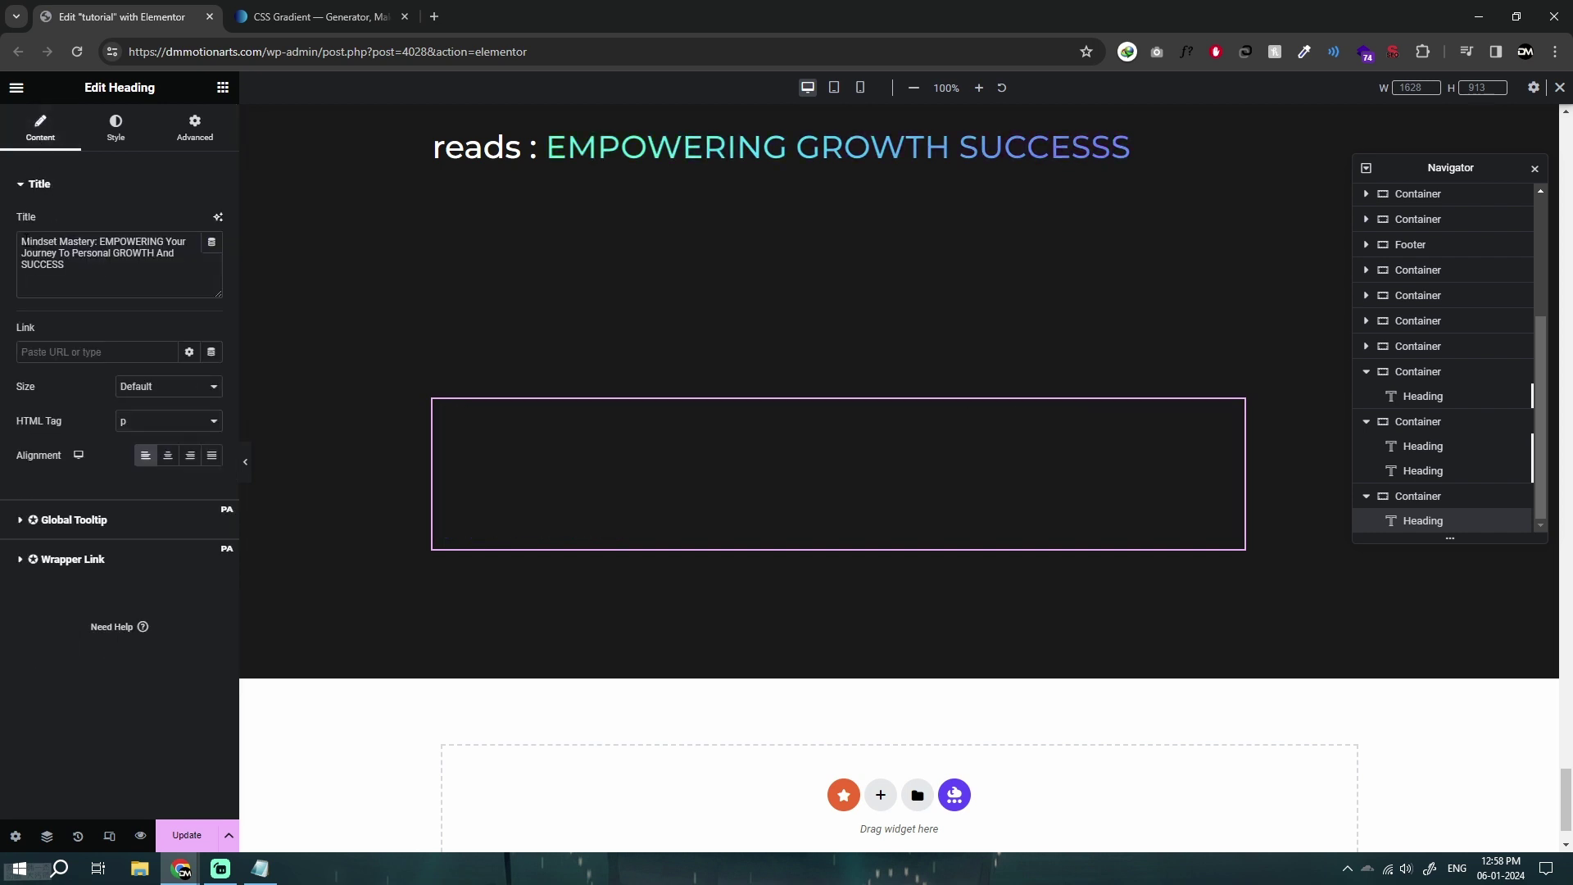
key(ctrl+a)
key(ctrl+c)
click(260, 868)
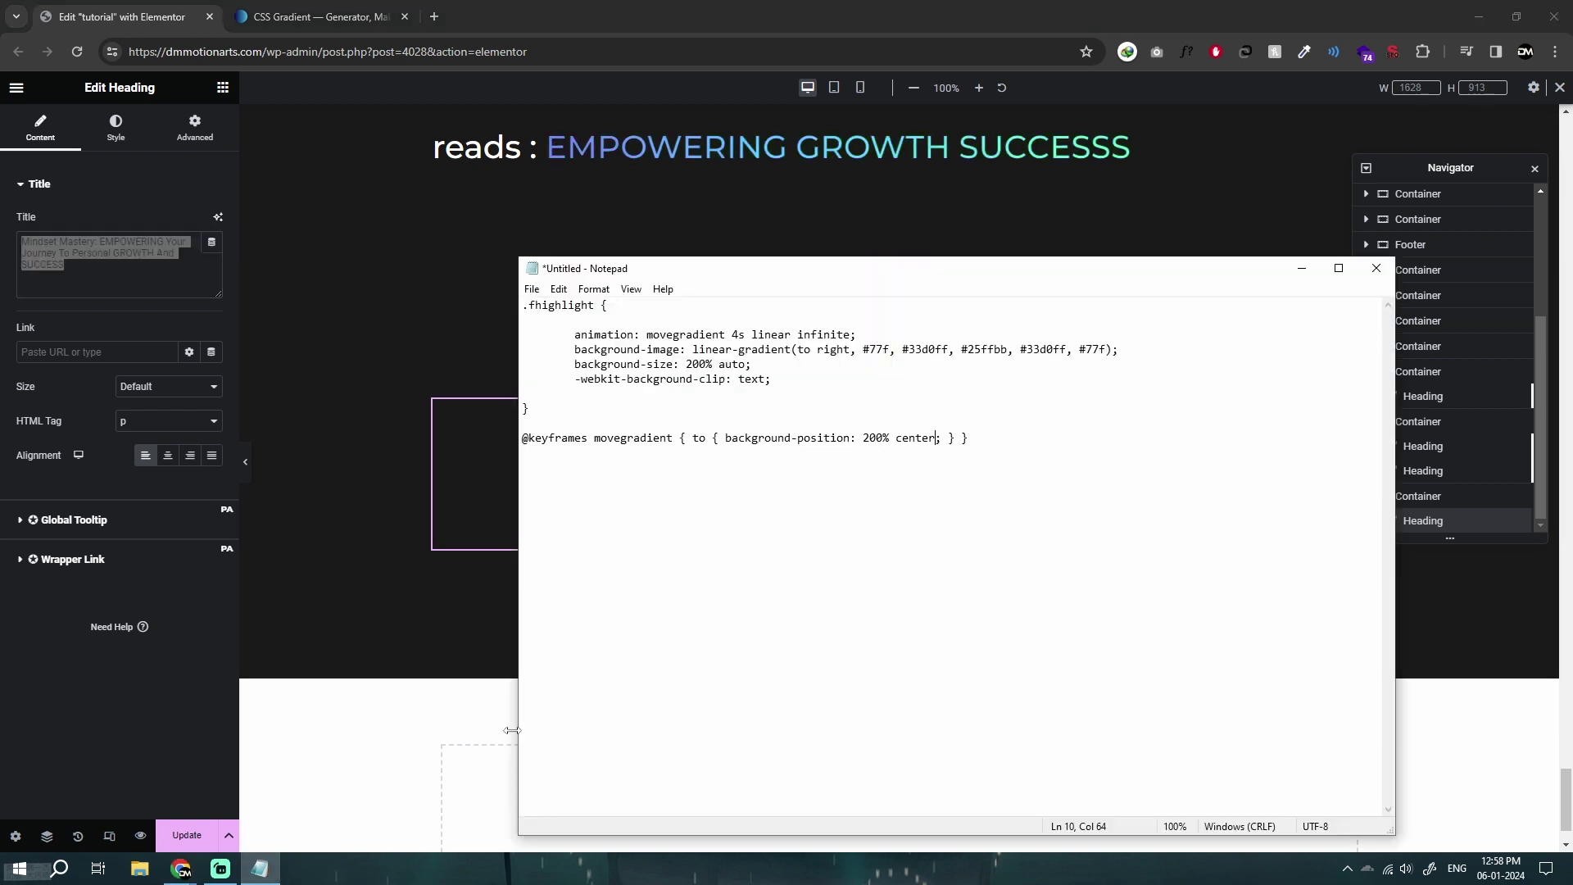
key(ctrl+a)
key(ctrl+v)
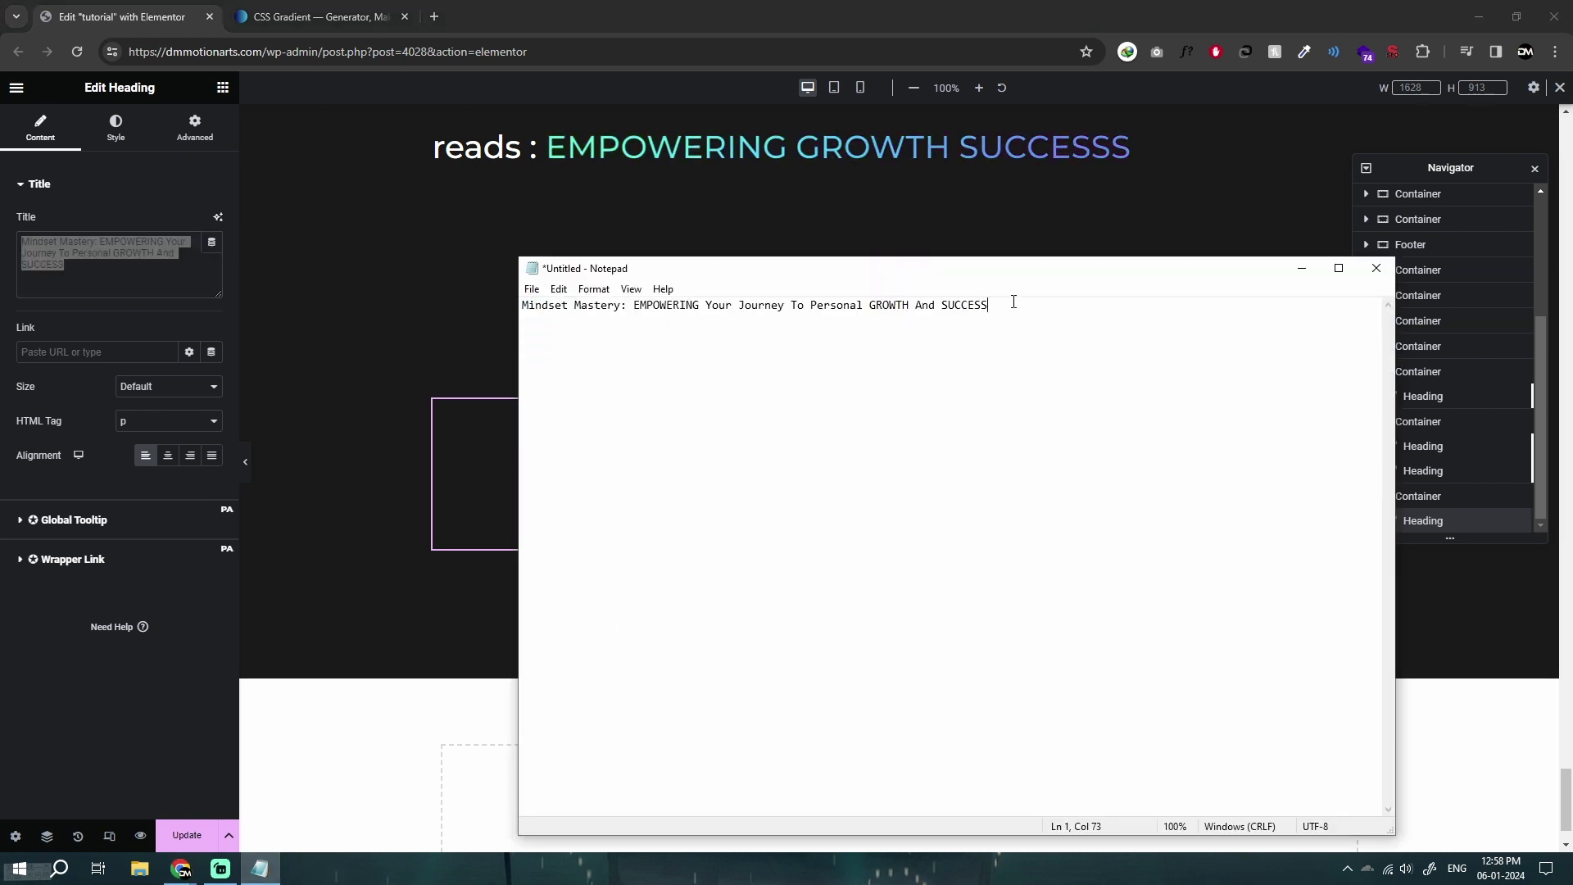
key(ctrl+z)
key(Right)
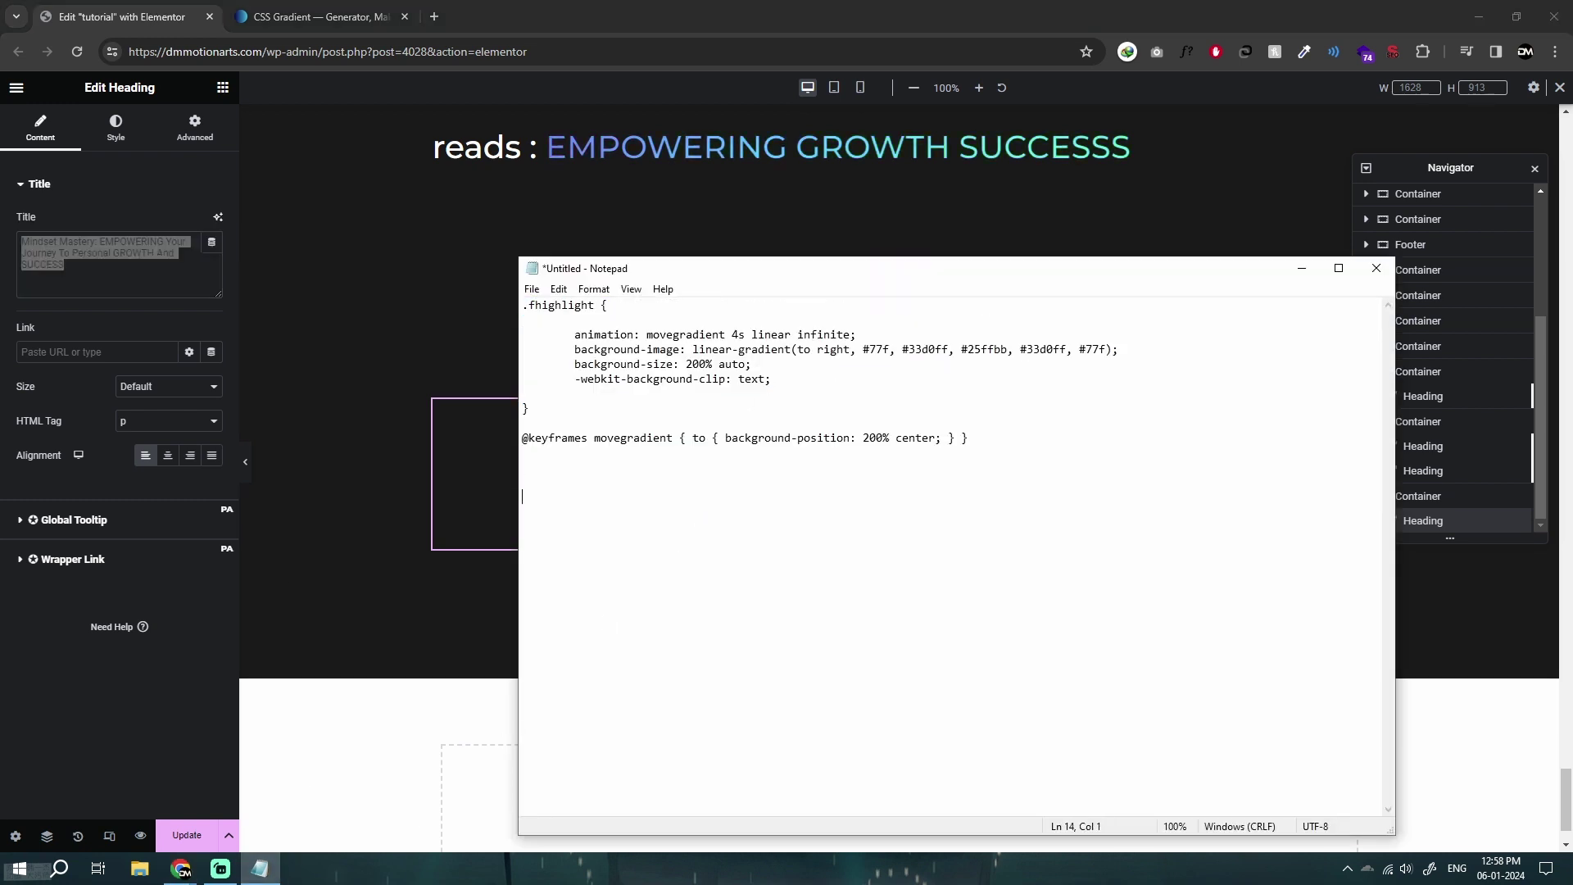
key(ctrl+v)
key(ctrl+a)
key(ctrl+v)
key(ctrl+a)
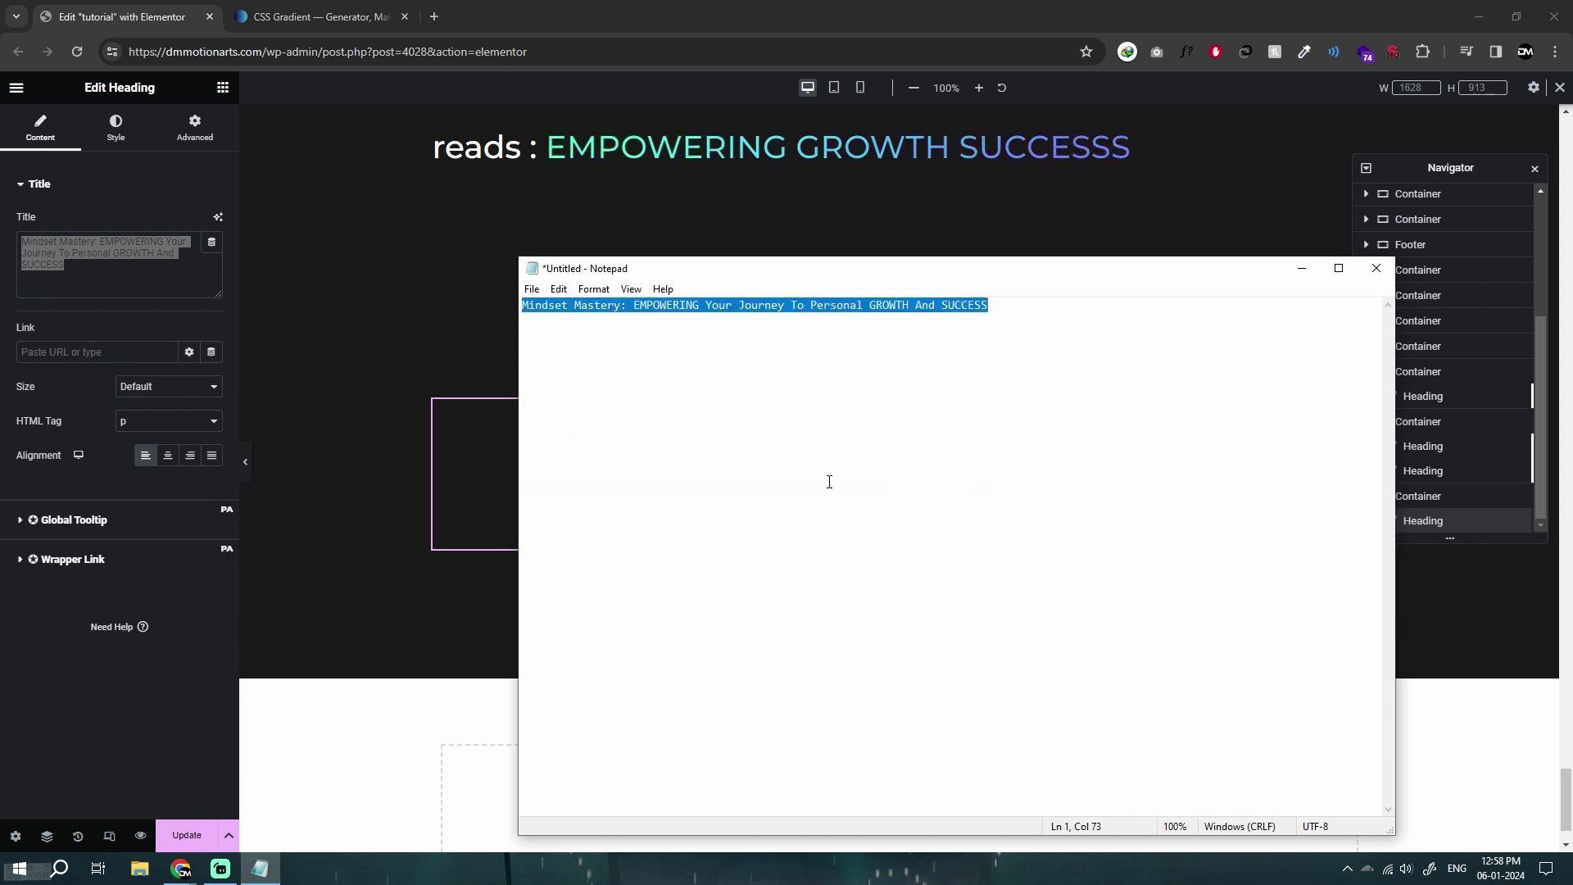
key(alt+Tab)
key(alt+Tab)
click(743, 501)
key(ctrl+v)
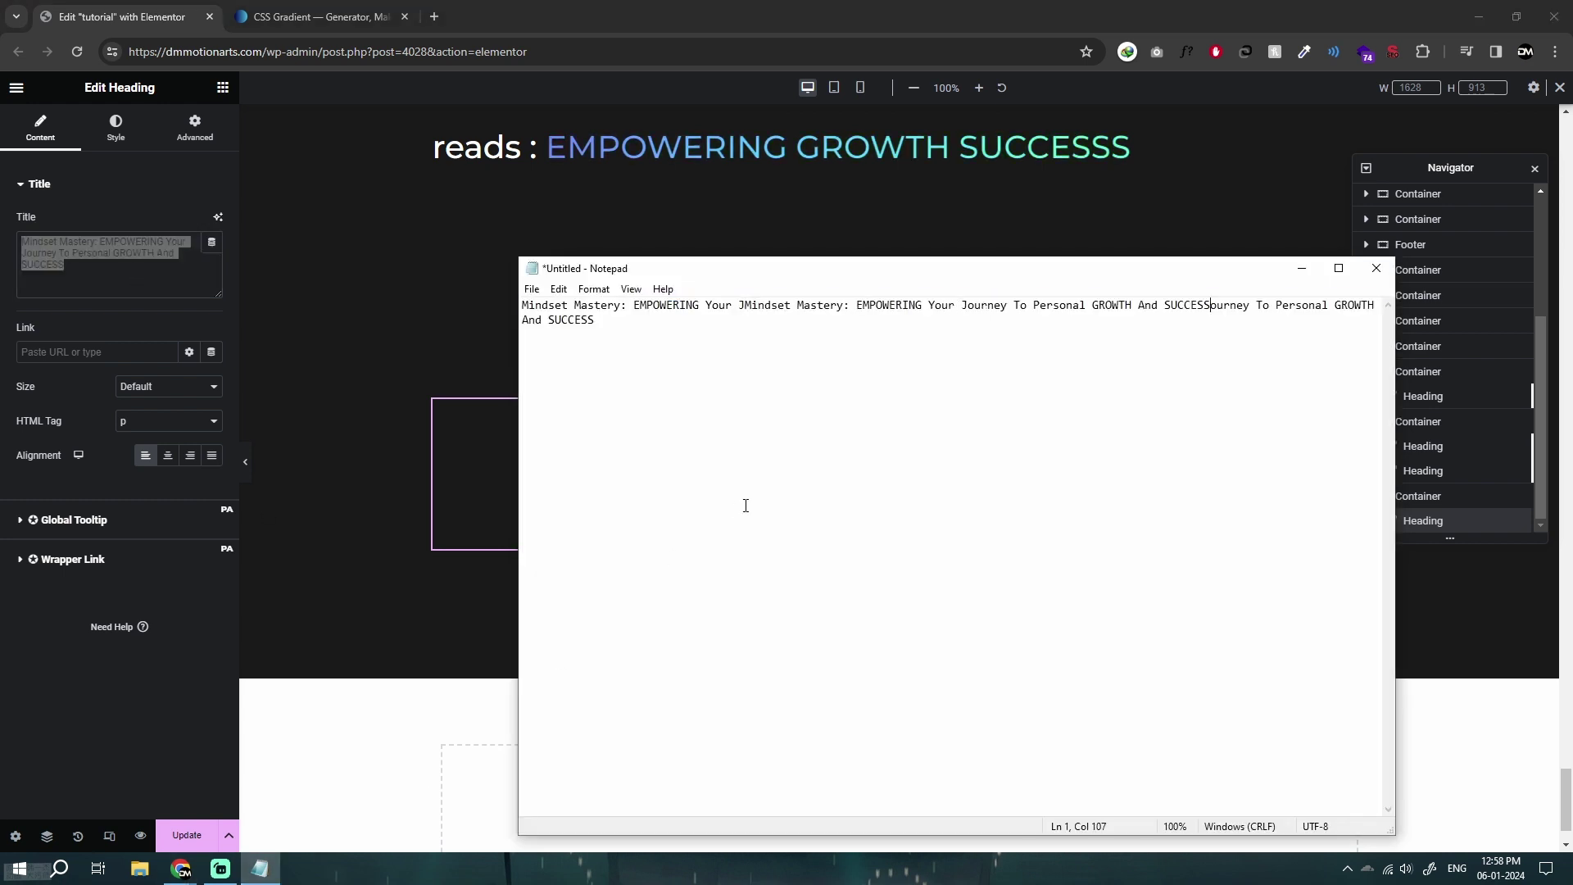
key(ctrl+a)
key(ctrl+v)
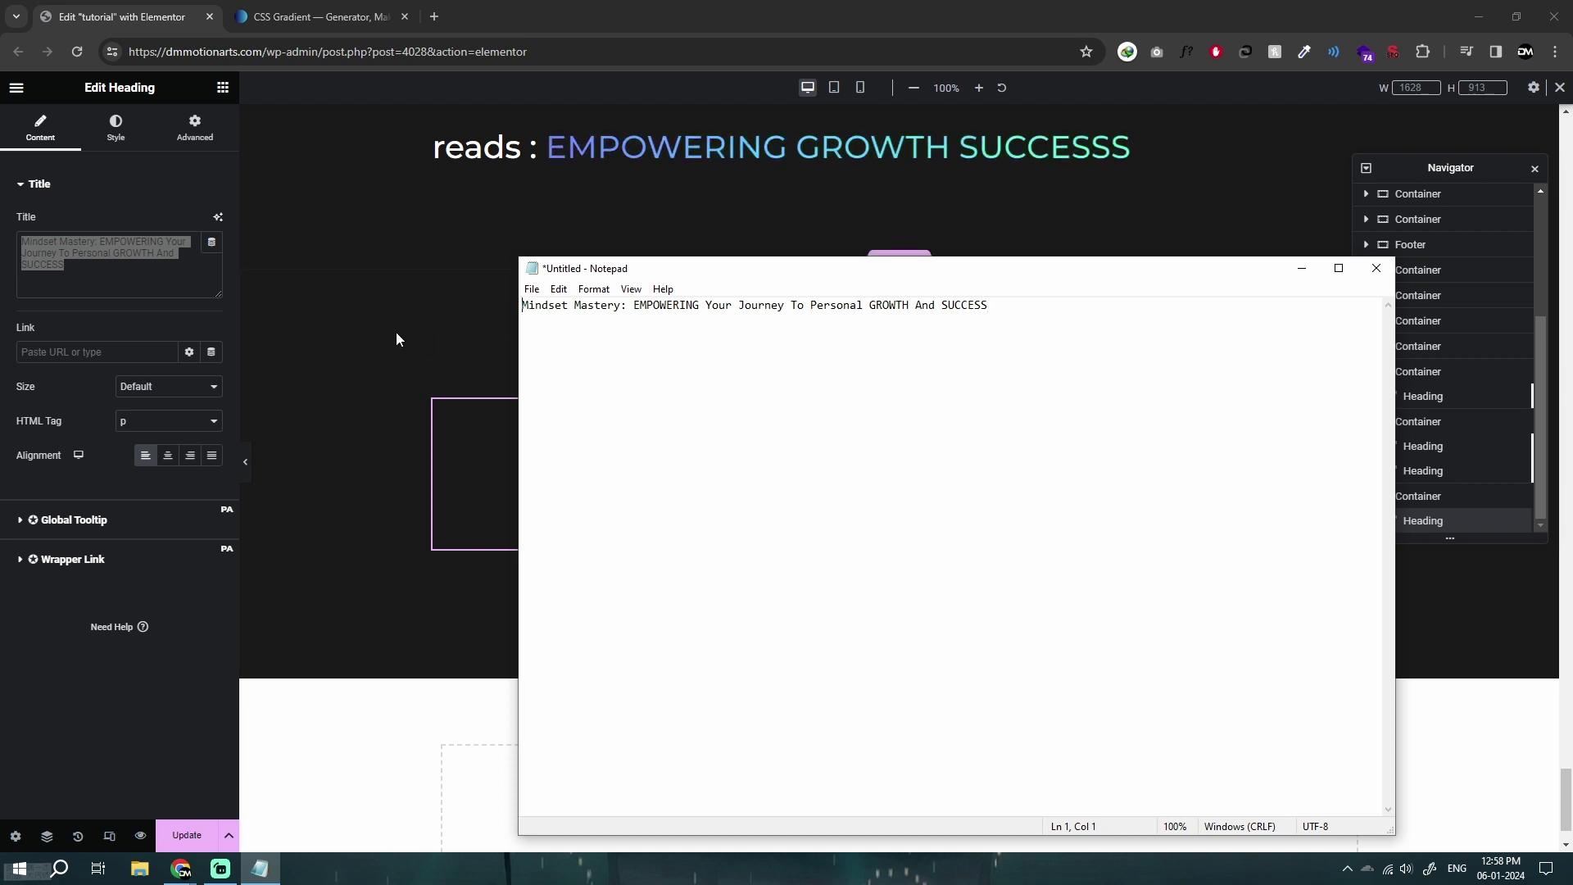
Step: Write the opening tag <span class="headhighlight"> on a separate line below the title text in Notepad
scroll(395, 333, up, 3)
drag(775, 279, 777, 361)
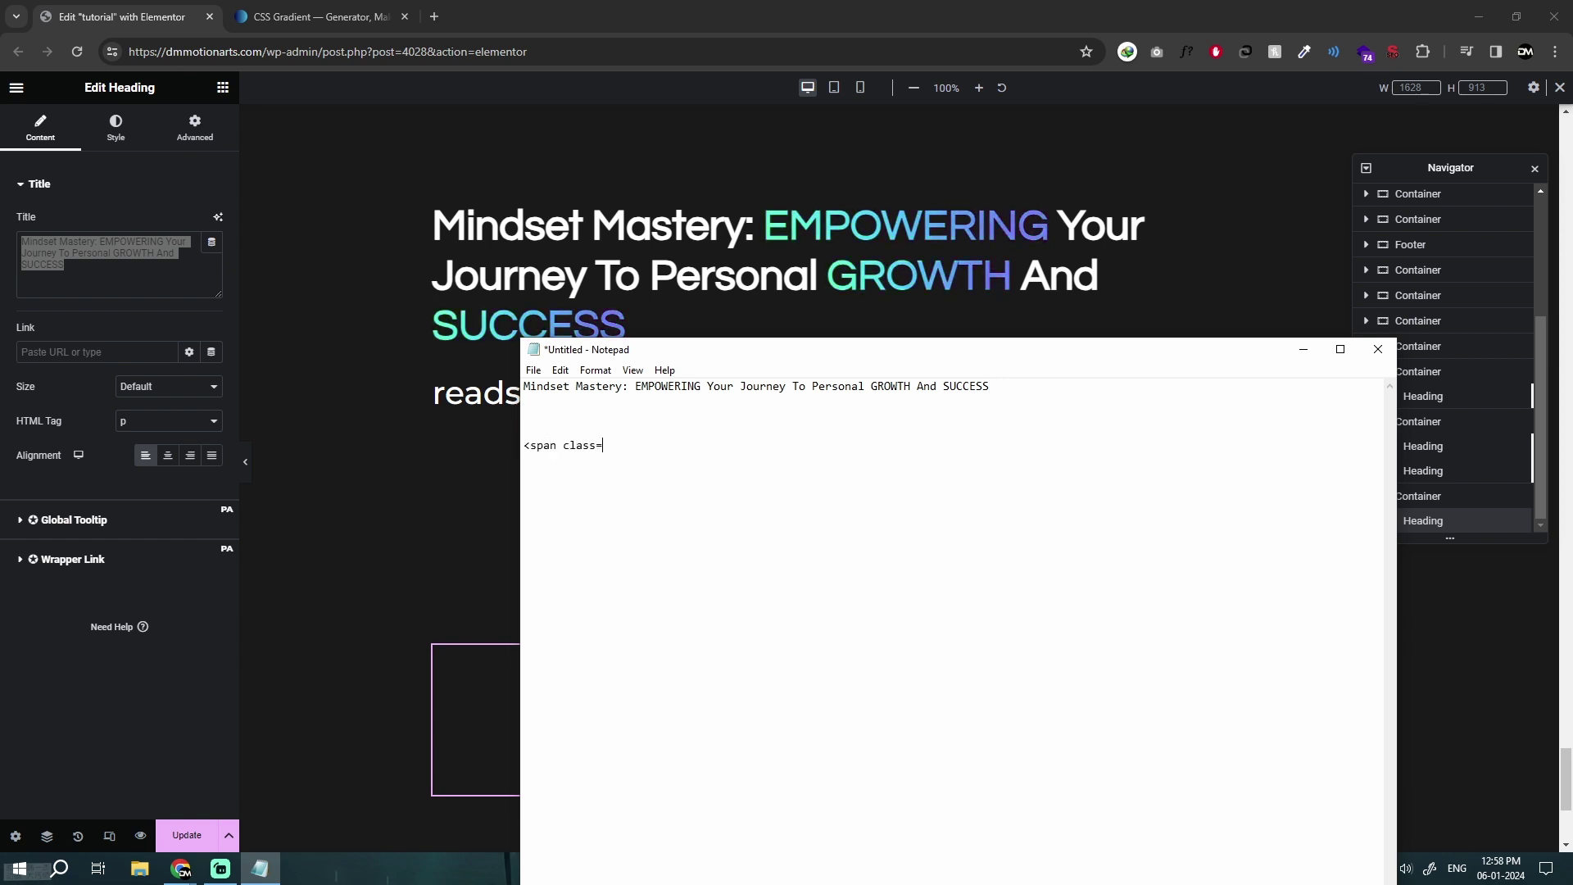
text(")
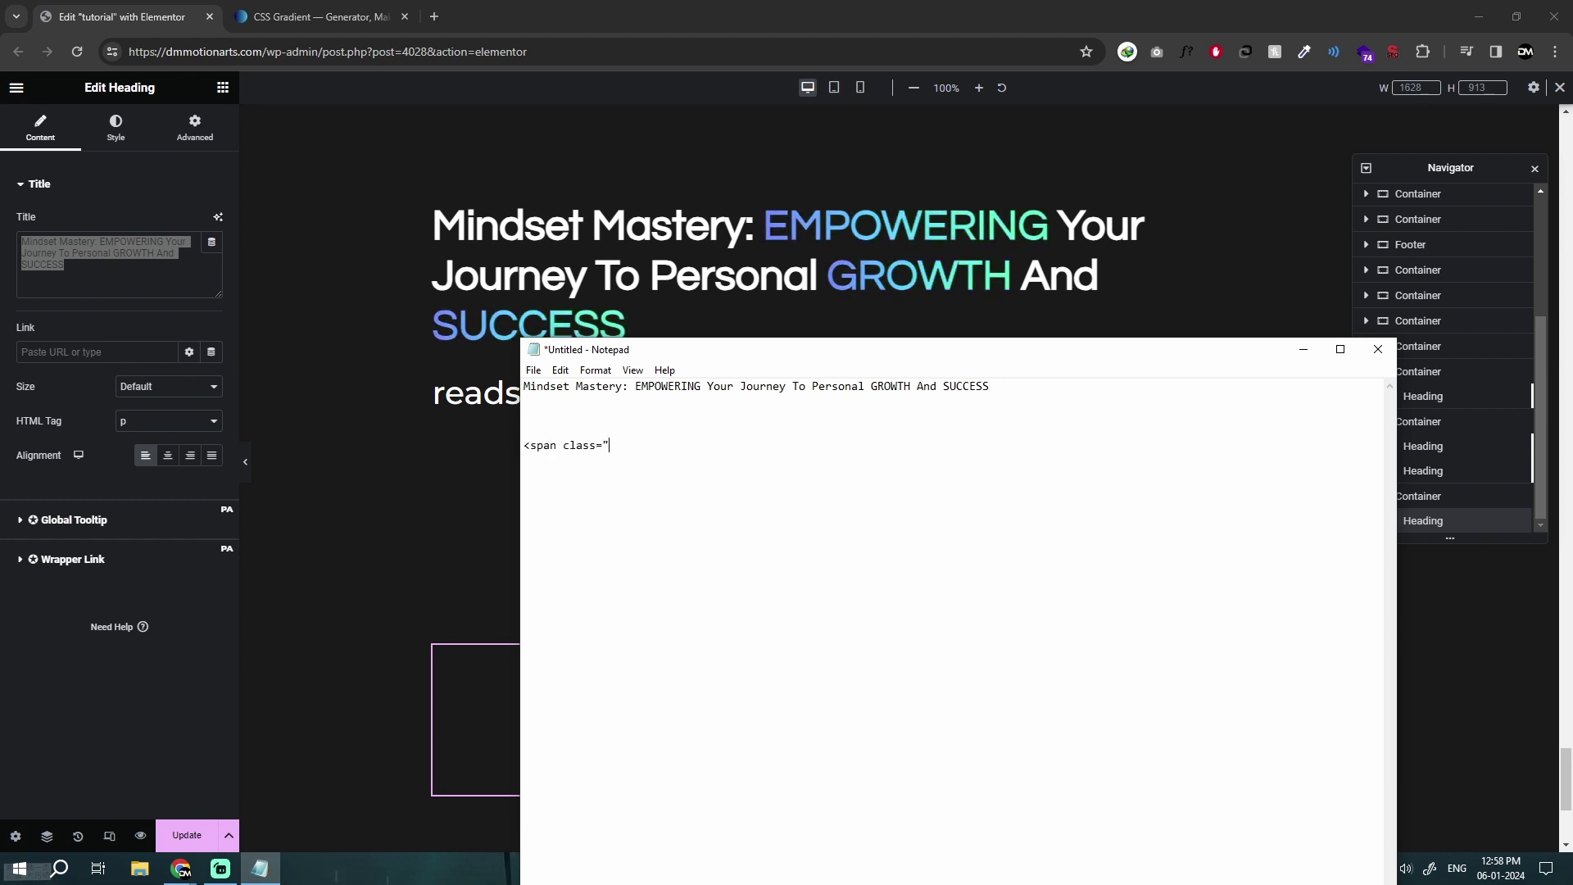
text(hl)
key(BackSpace)
key(BackSpace)
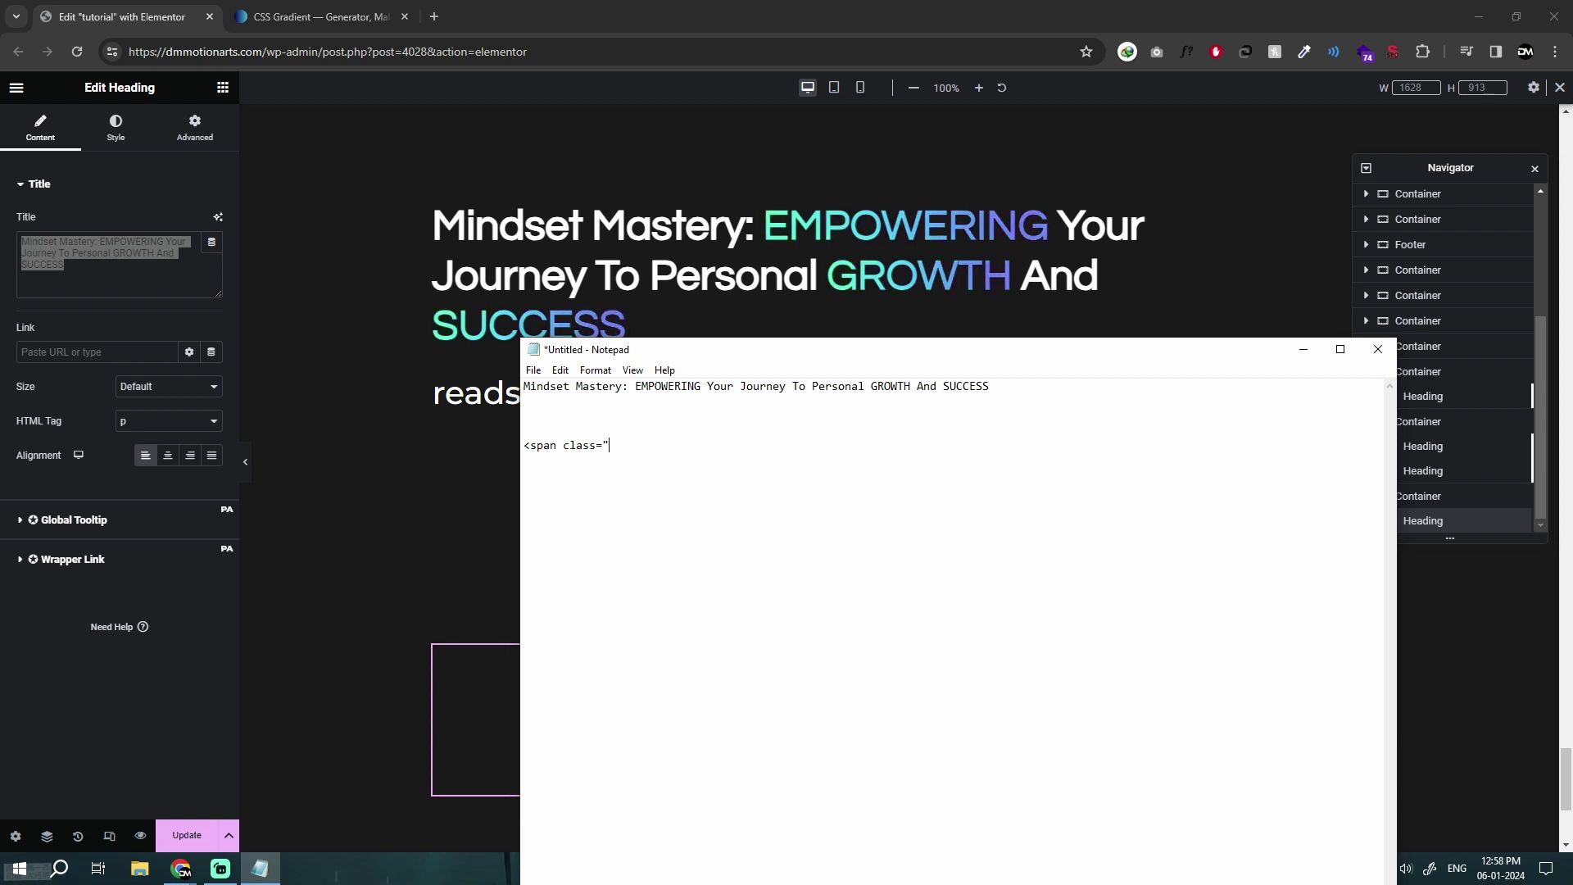
text(headhigh)
text(light)
text(light")
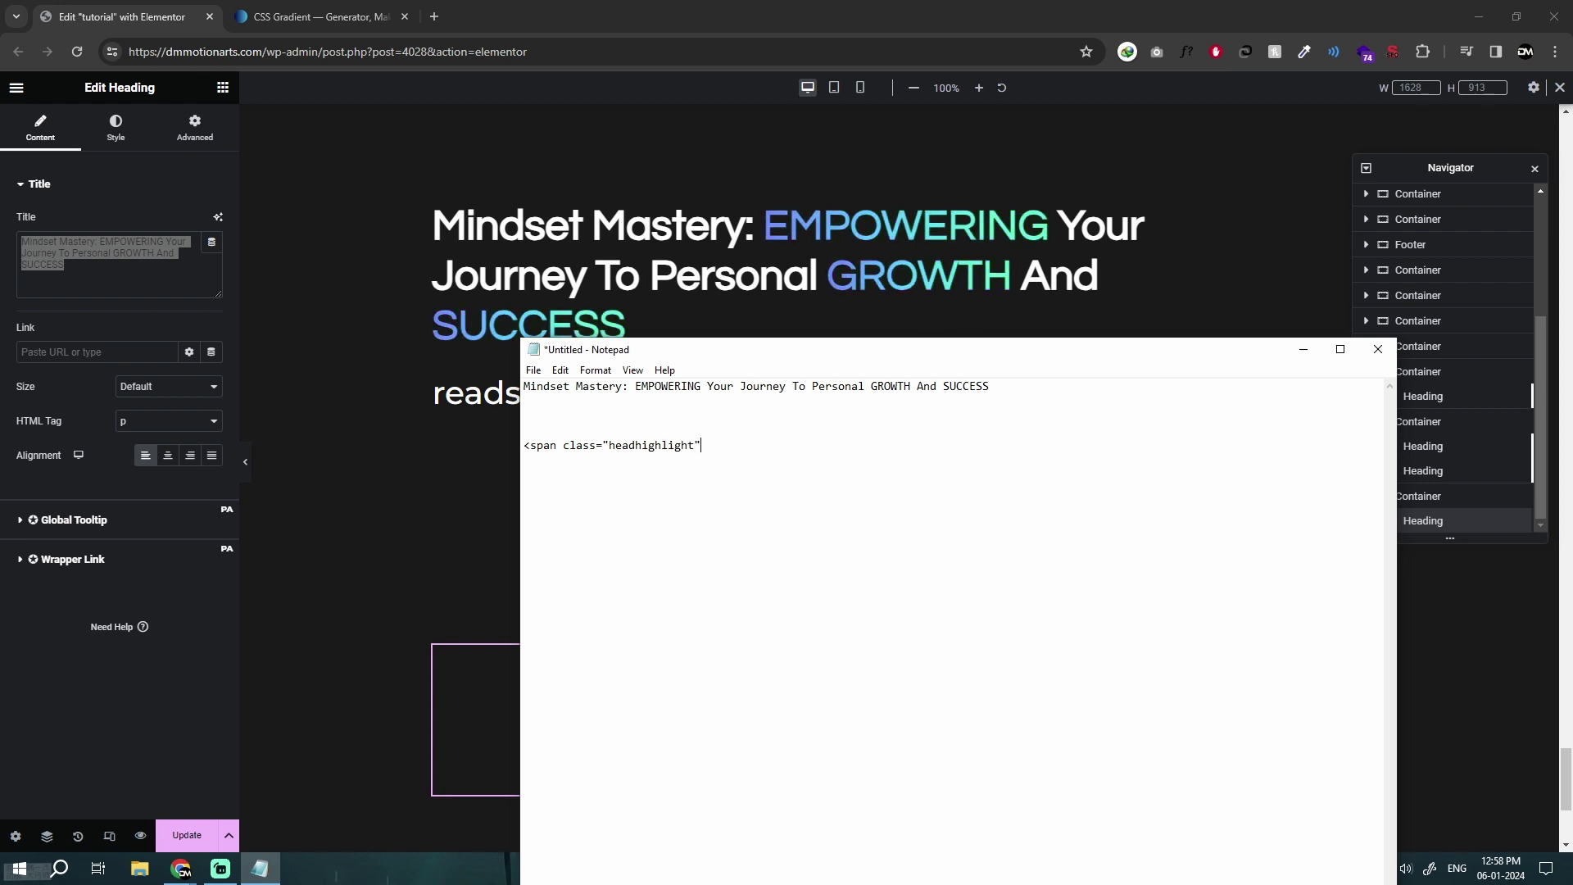
text(>)
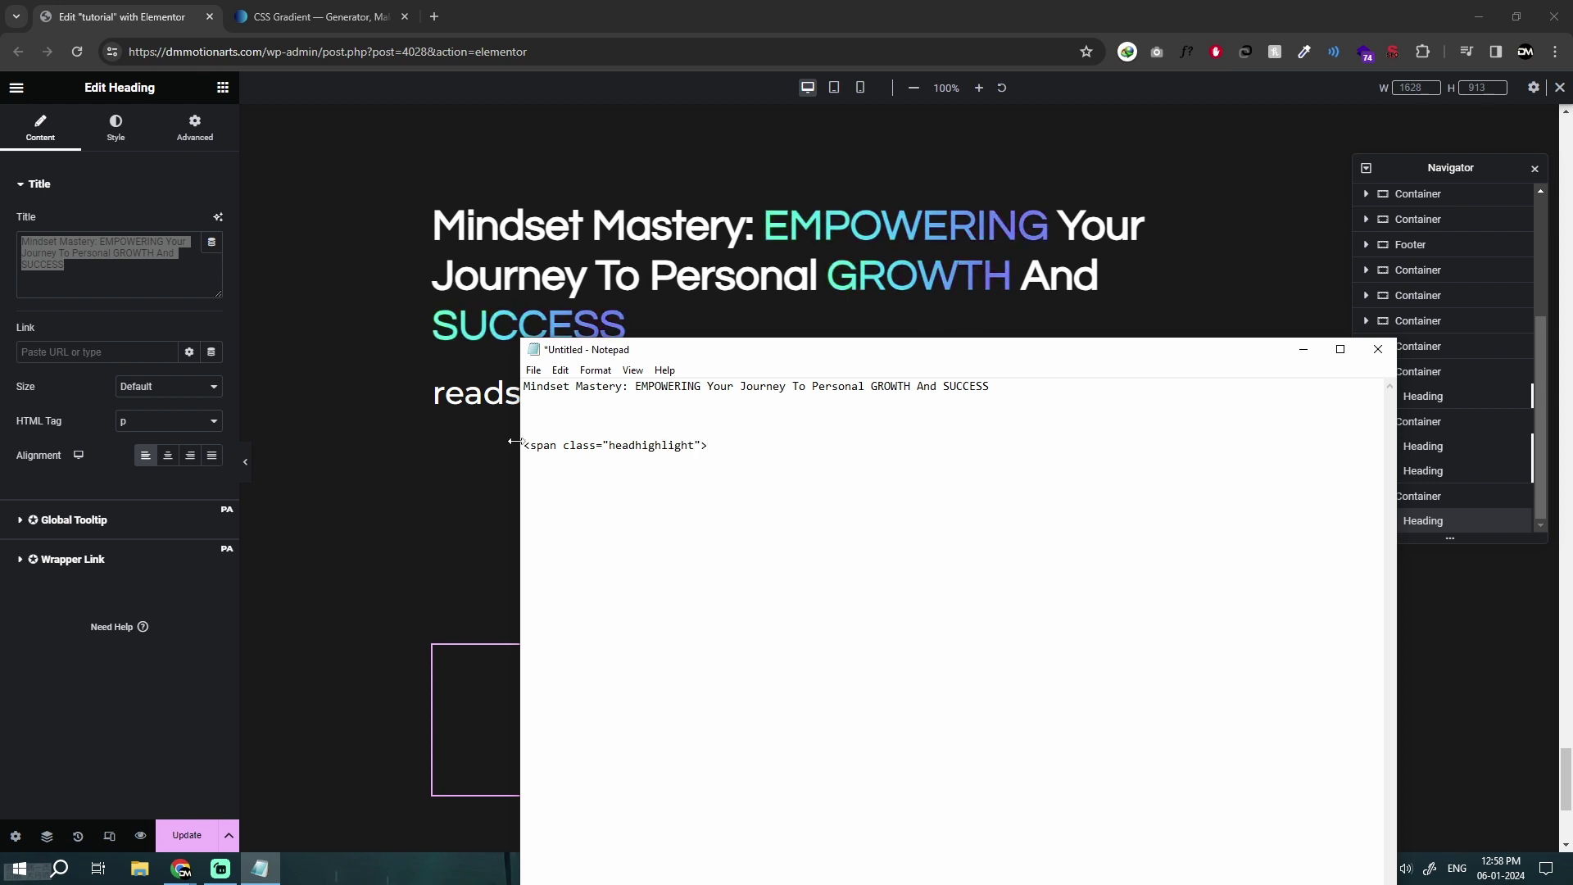
Step: Copy the <span class="headhighlight"> tag and insert it directly before EMPOWERING in the Notepad title text
click(162, 311)
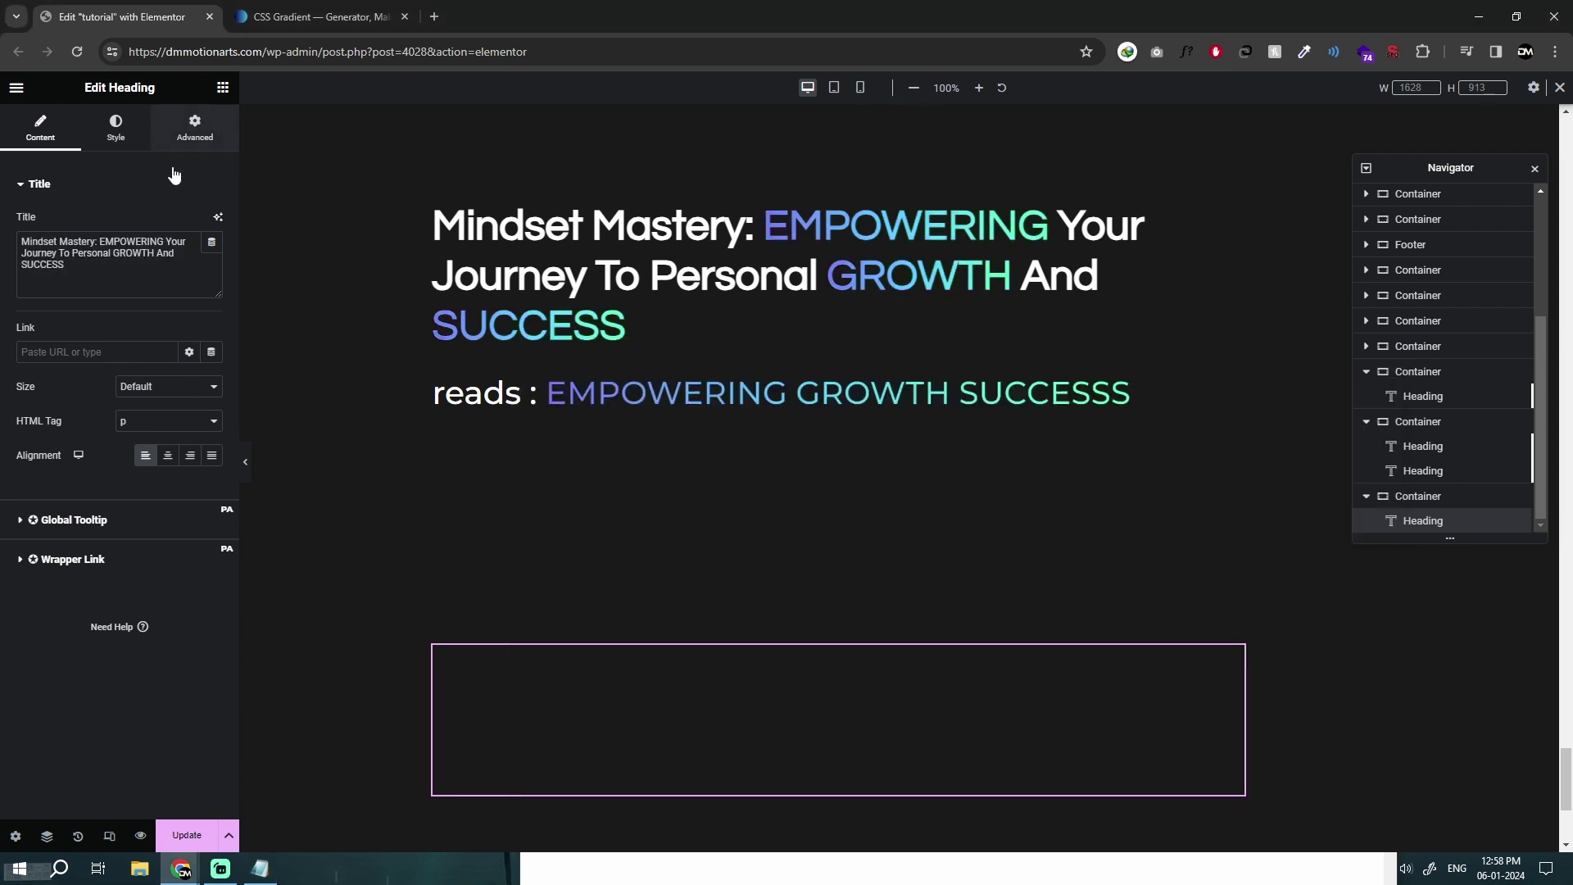
click(194, 127)
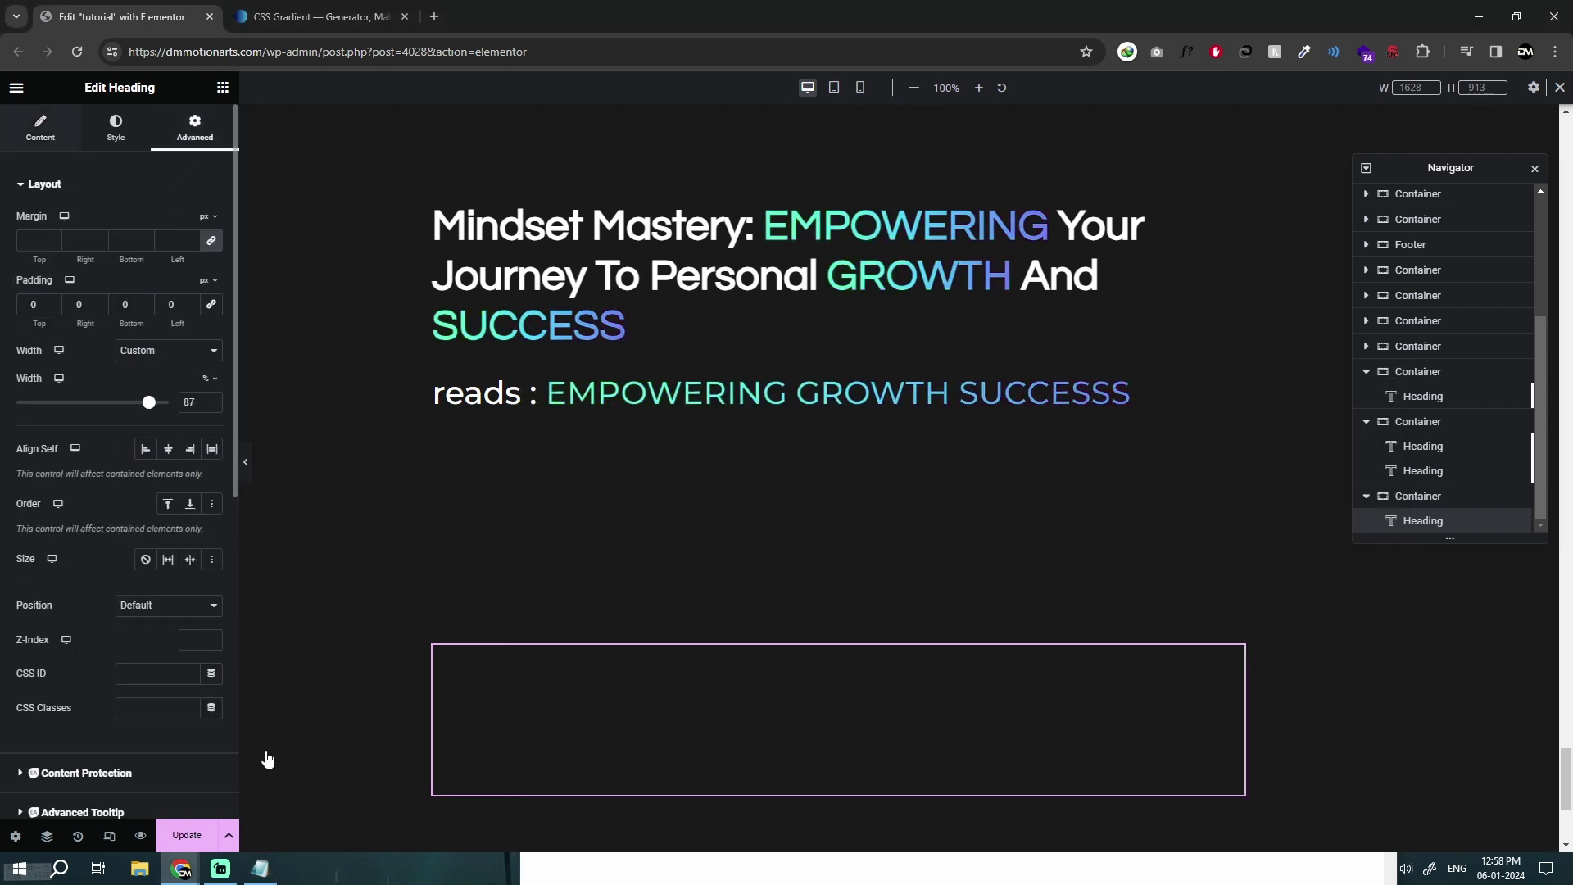
key(alt+Tab)
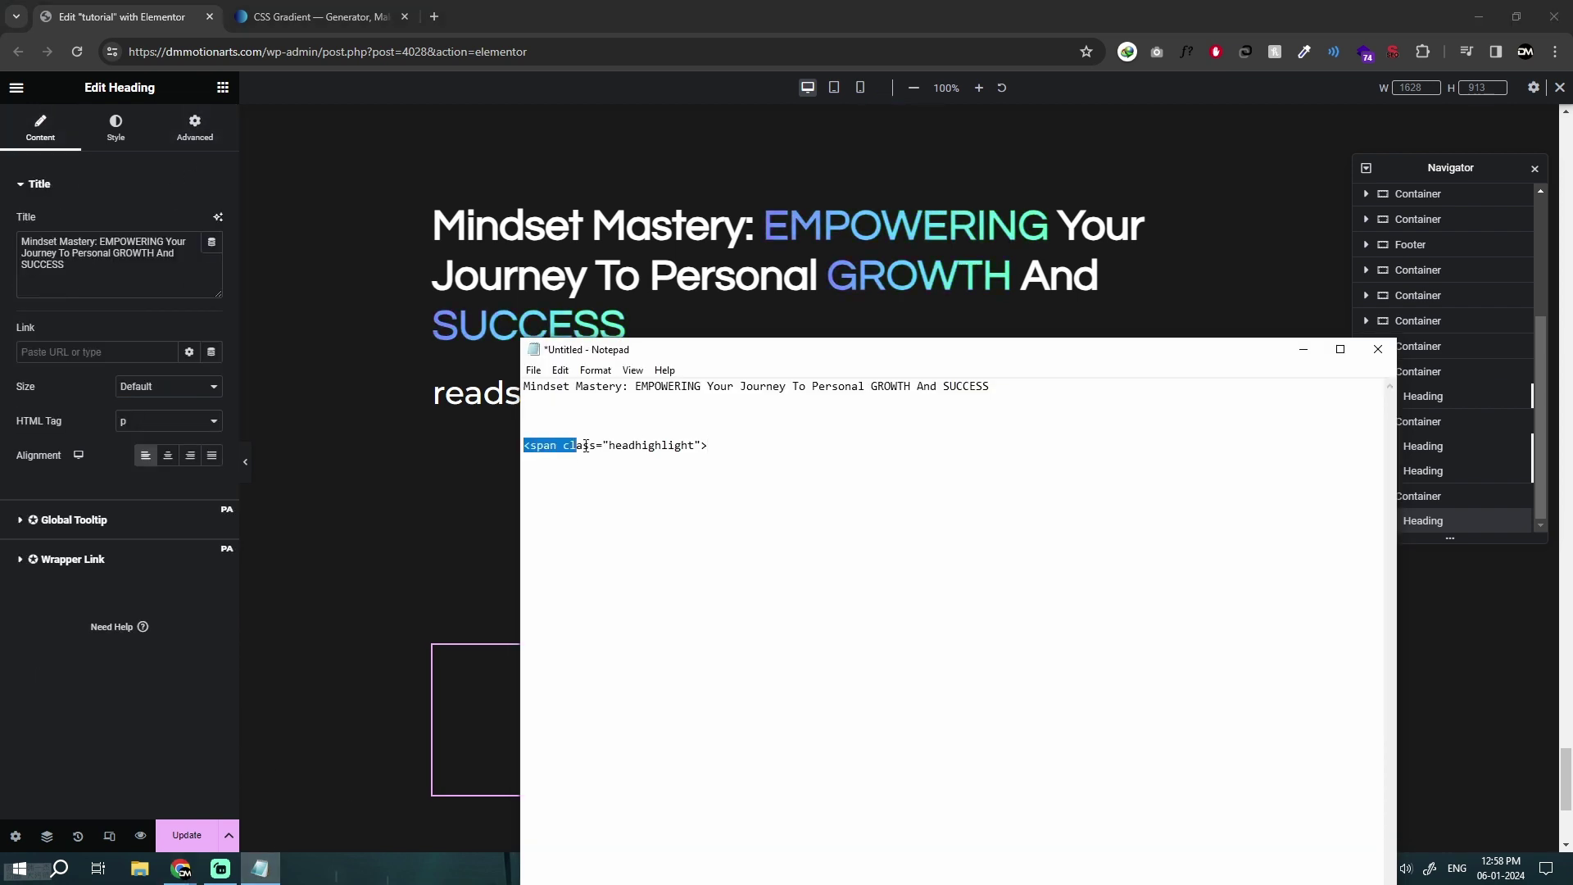
click(639, 391)
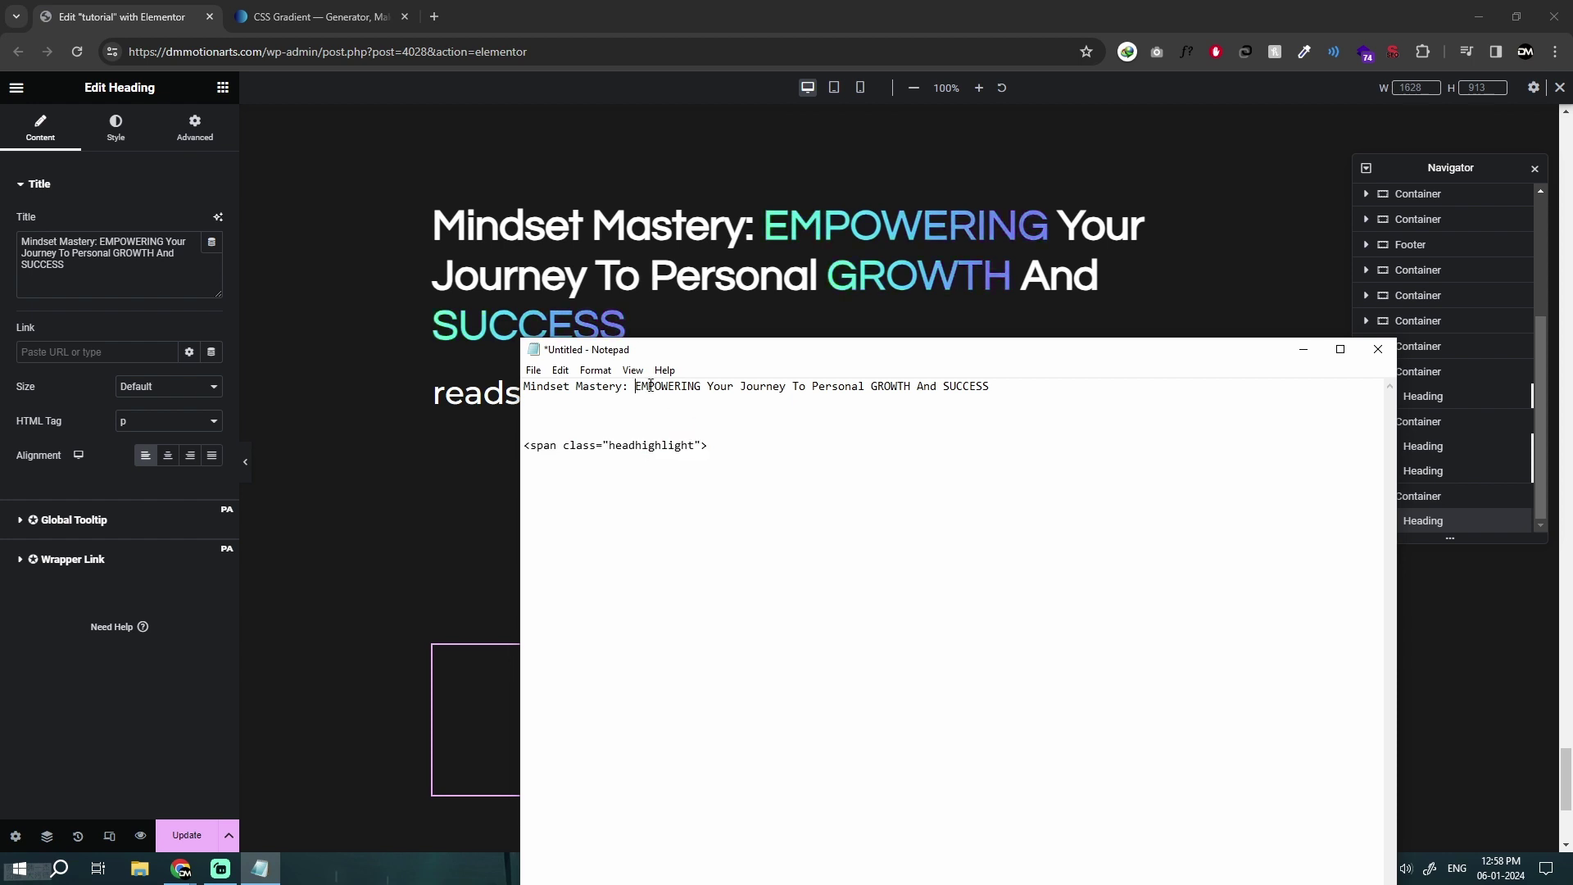
key(ctrl+v)
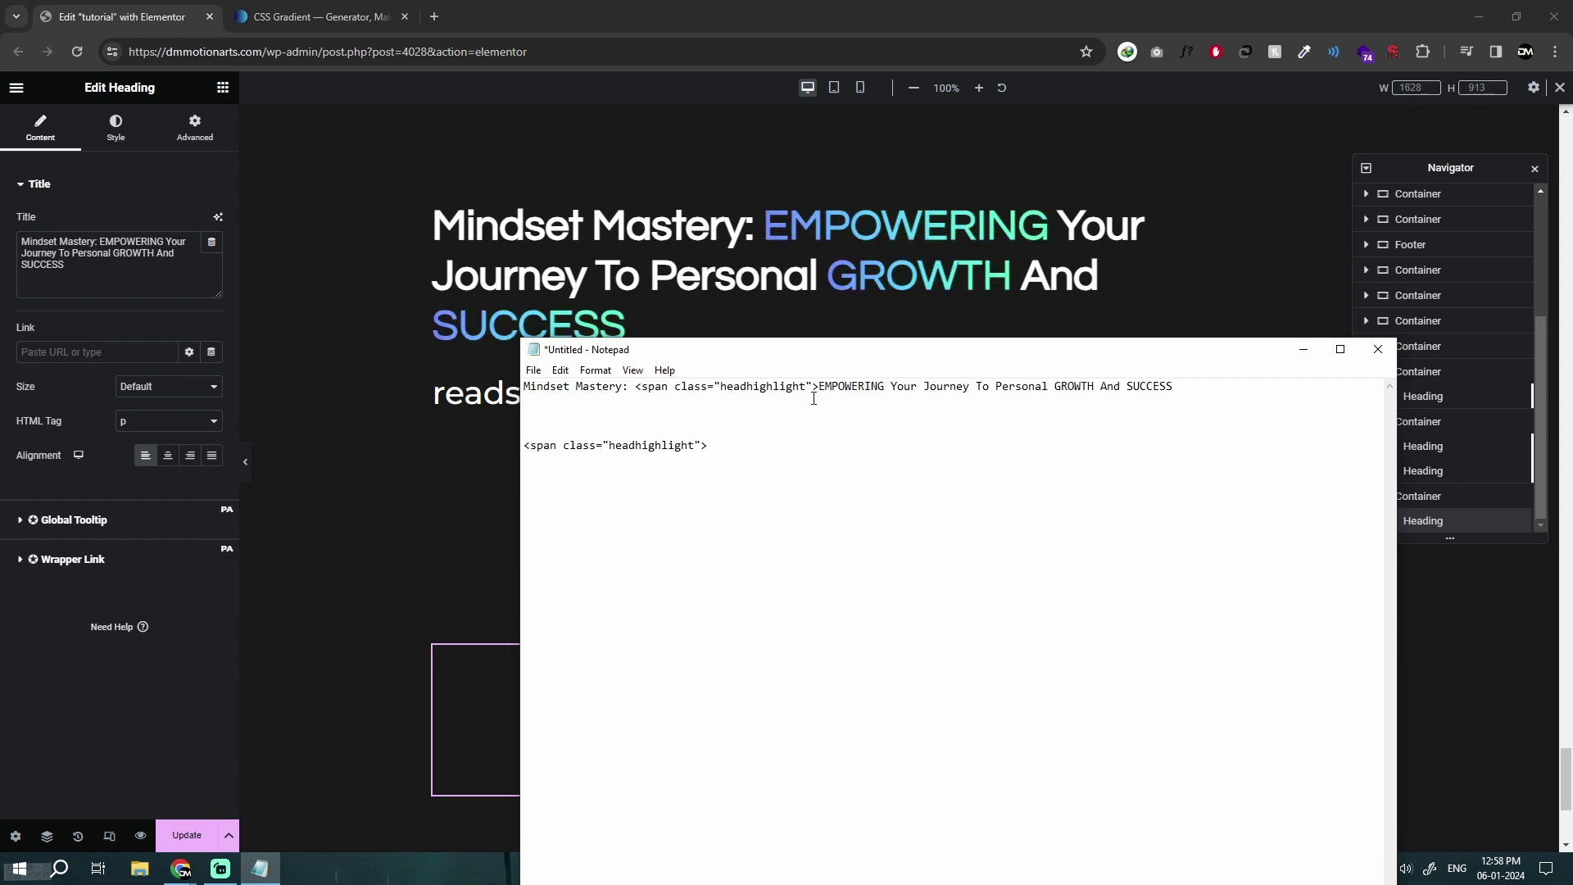
Step: Add a closing </span> tag after EMPOWERING in the title text and after the opening tag on the separate line
drag(842, 388, 1170, 387)
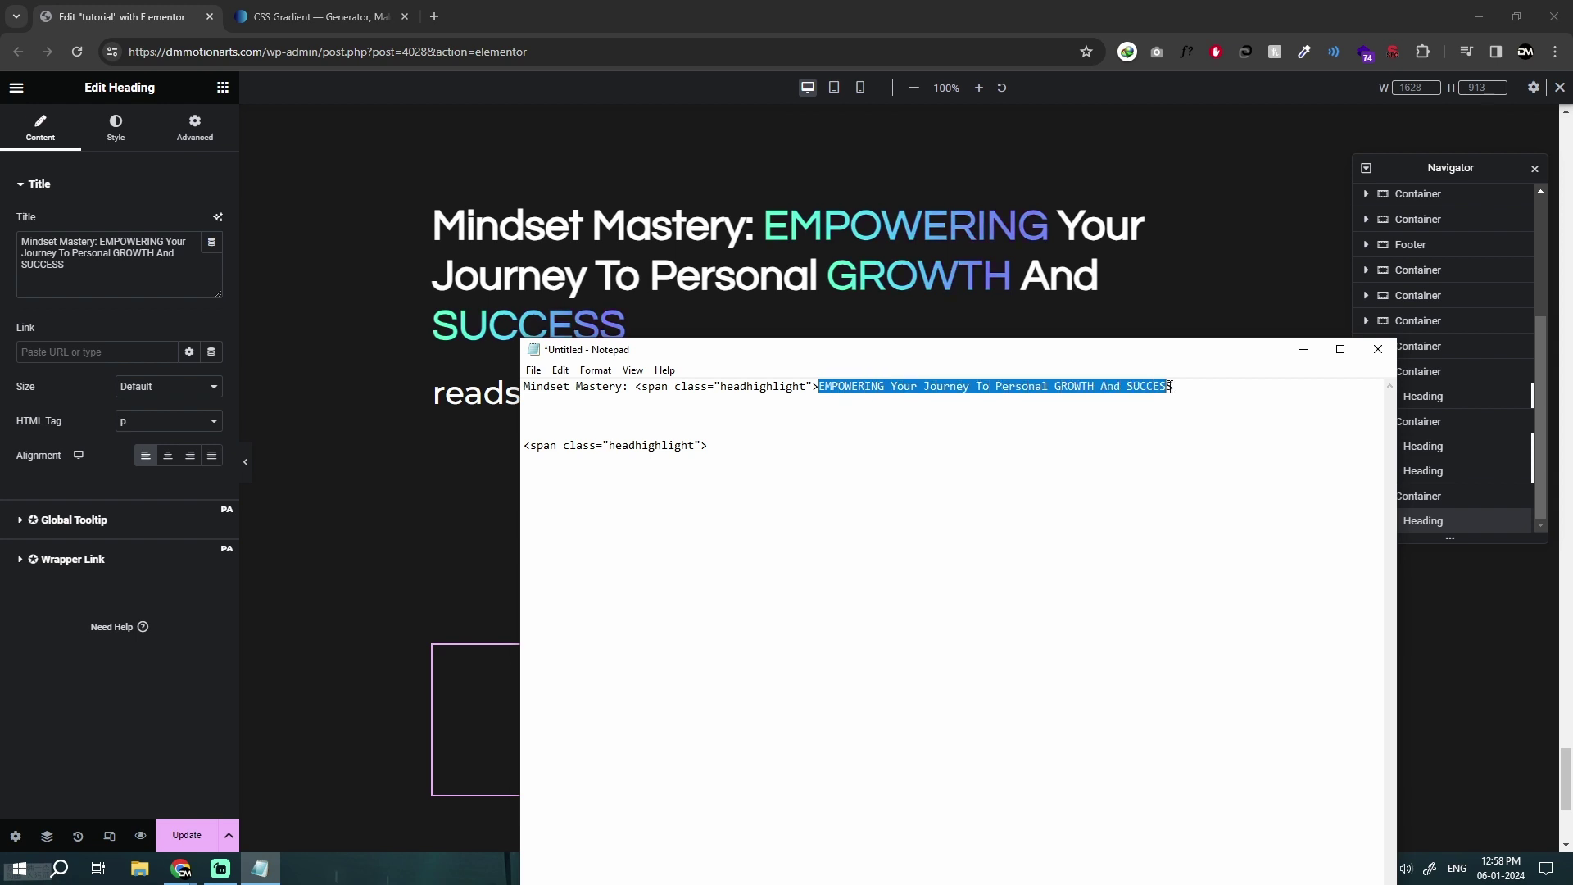
click(791, 386)
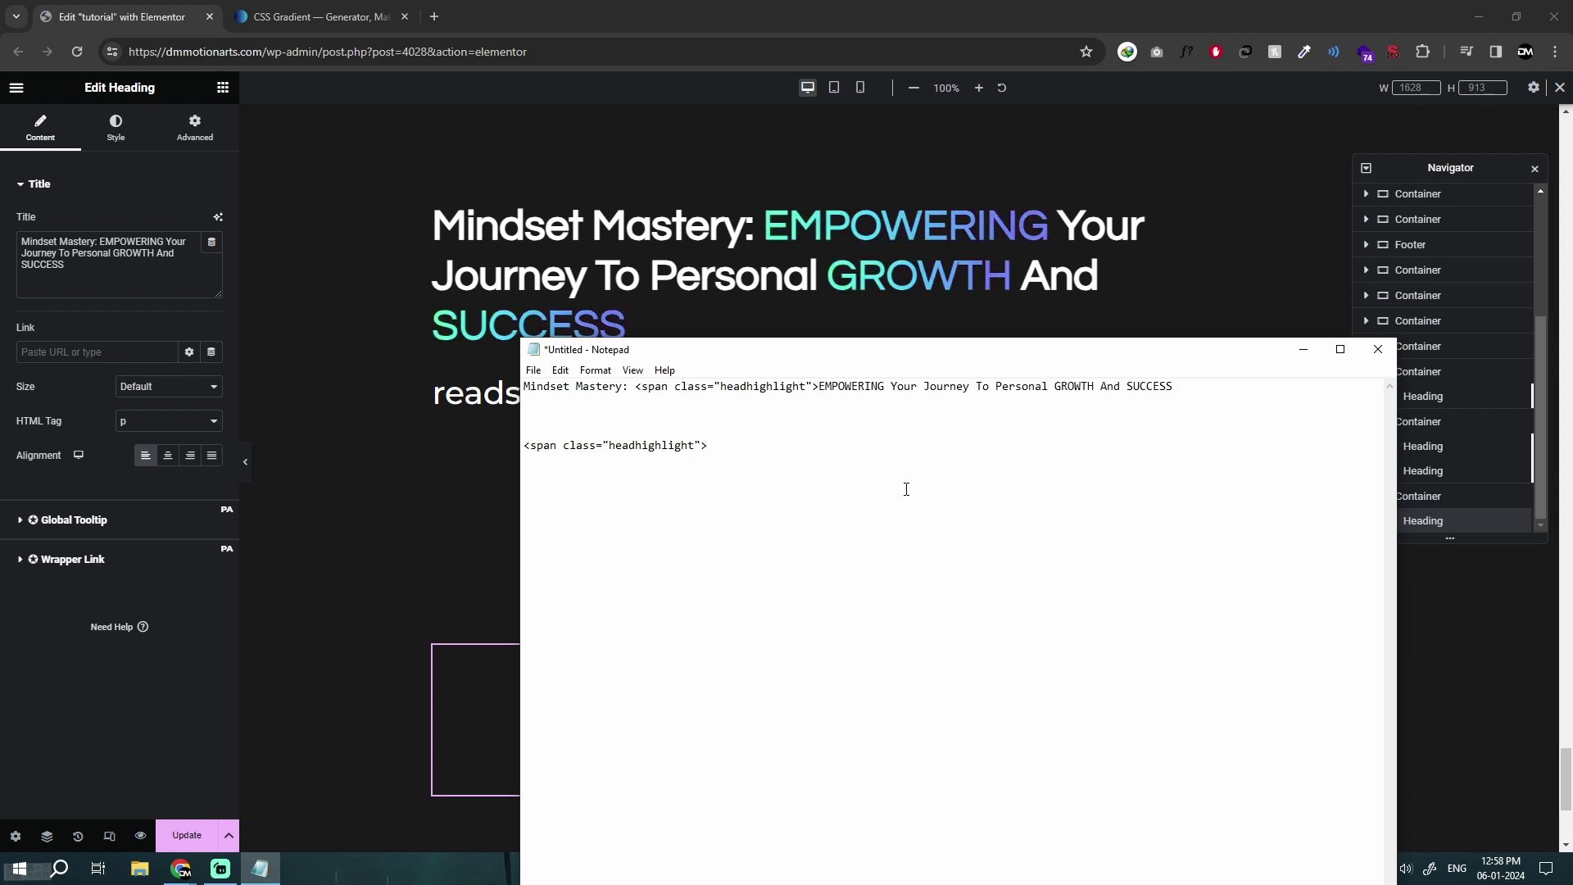
text(/span>)
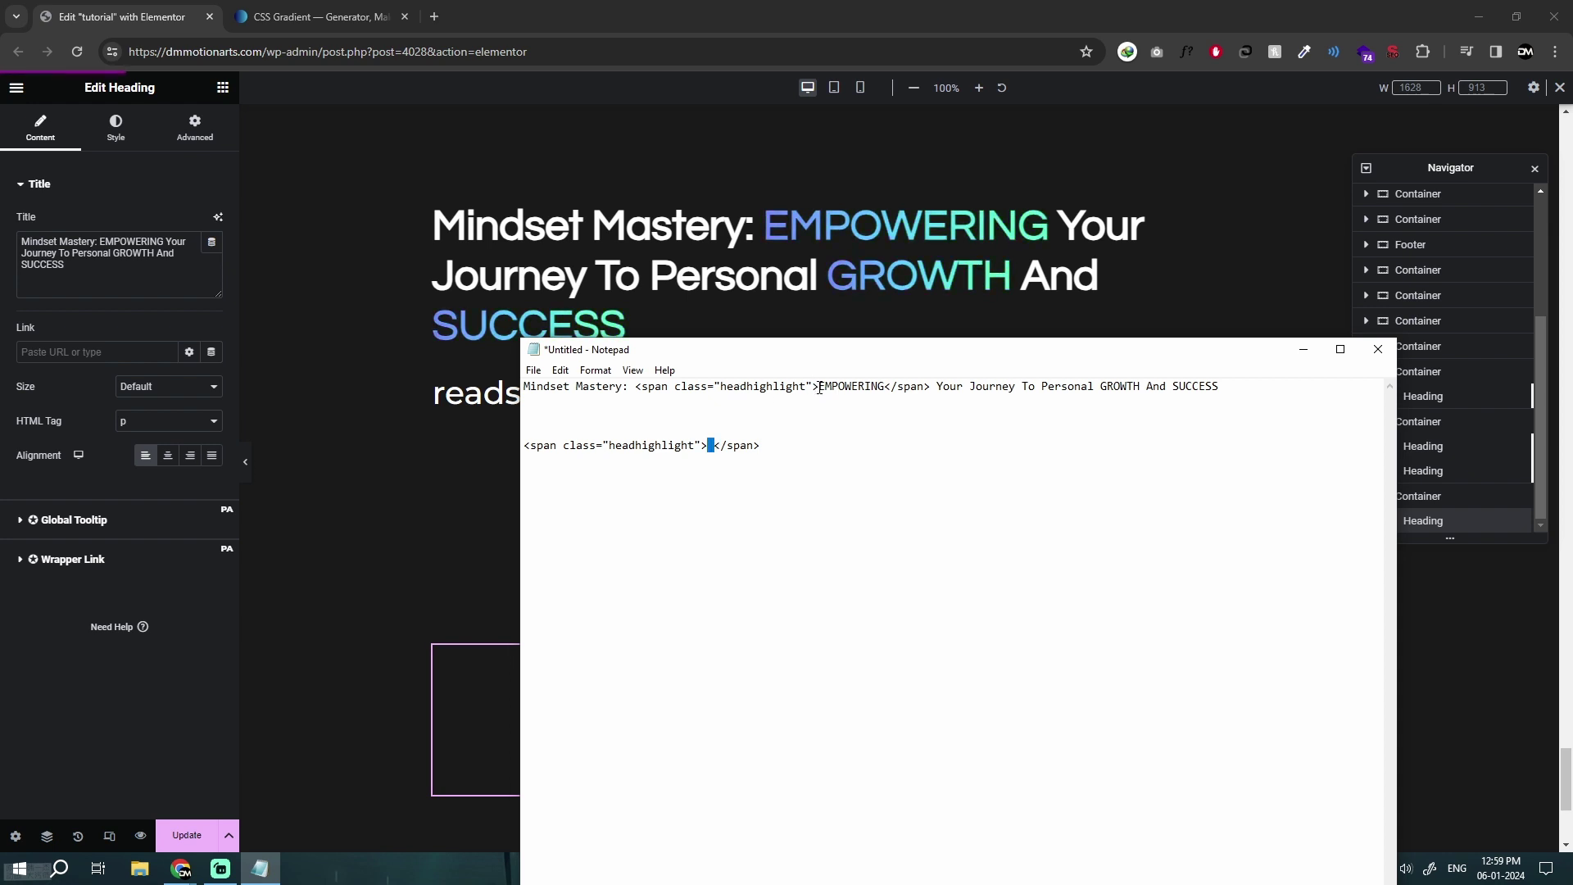
Step: Replace the heading's title with the Notepad title text that has EMPOWERING wrapped in the headhighlight span
drag(524, 386, 1229, 387)
click(89, 292)
key(ctrl+a)
key(ctrl+v)
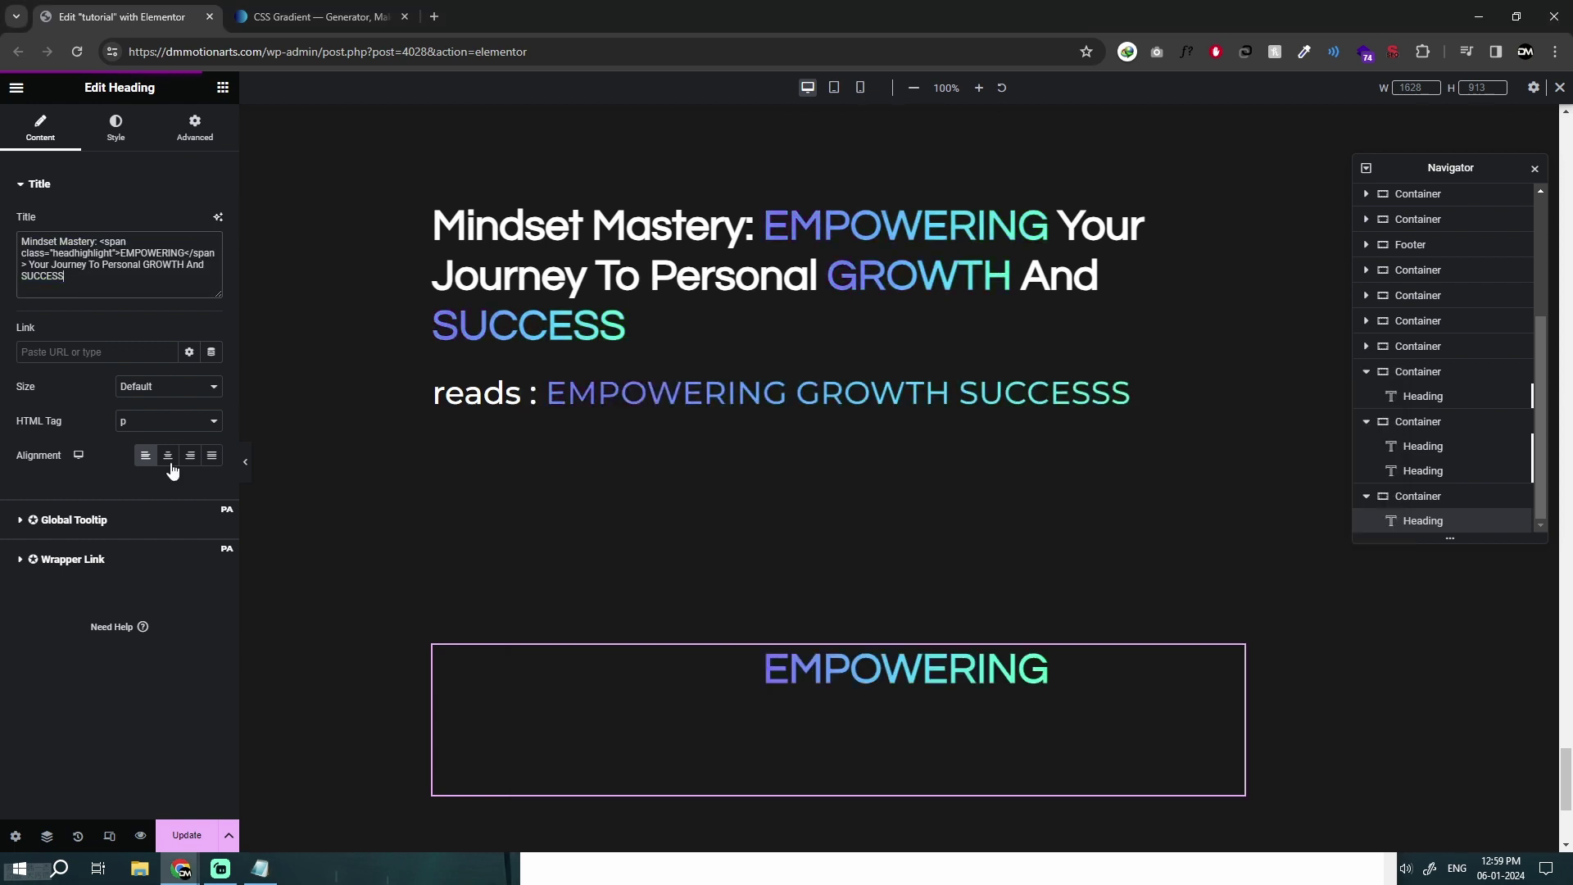
Step: Try the heading's text color at full-opacity #FFFFFF, and return it to fully transparent
scroll(372, 572, down, 1)
scroll(888, 604, down, 1)
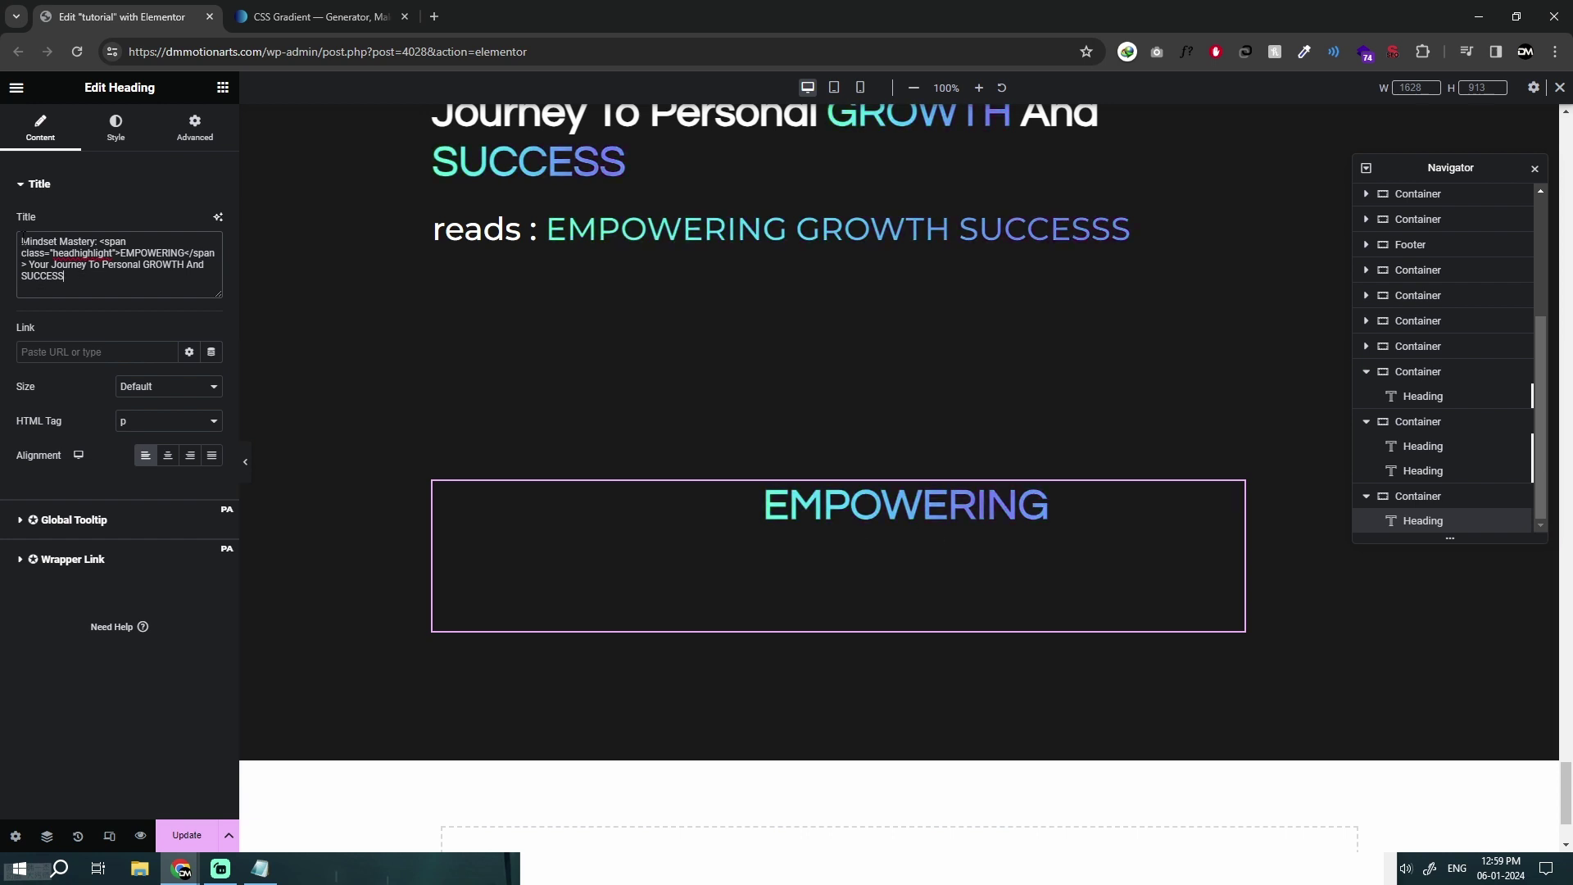
click(116, 127)
click(212, 222)
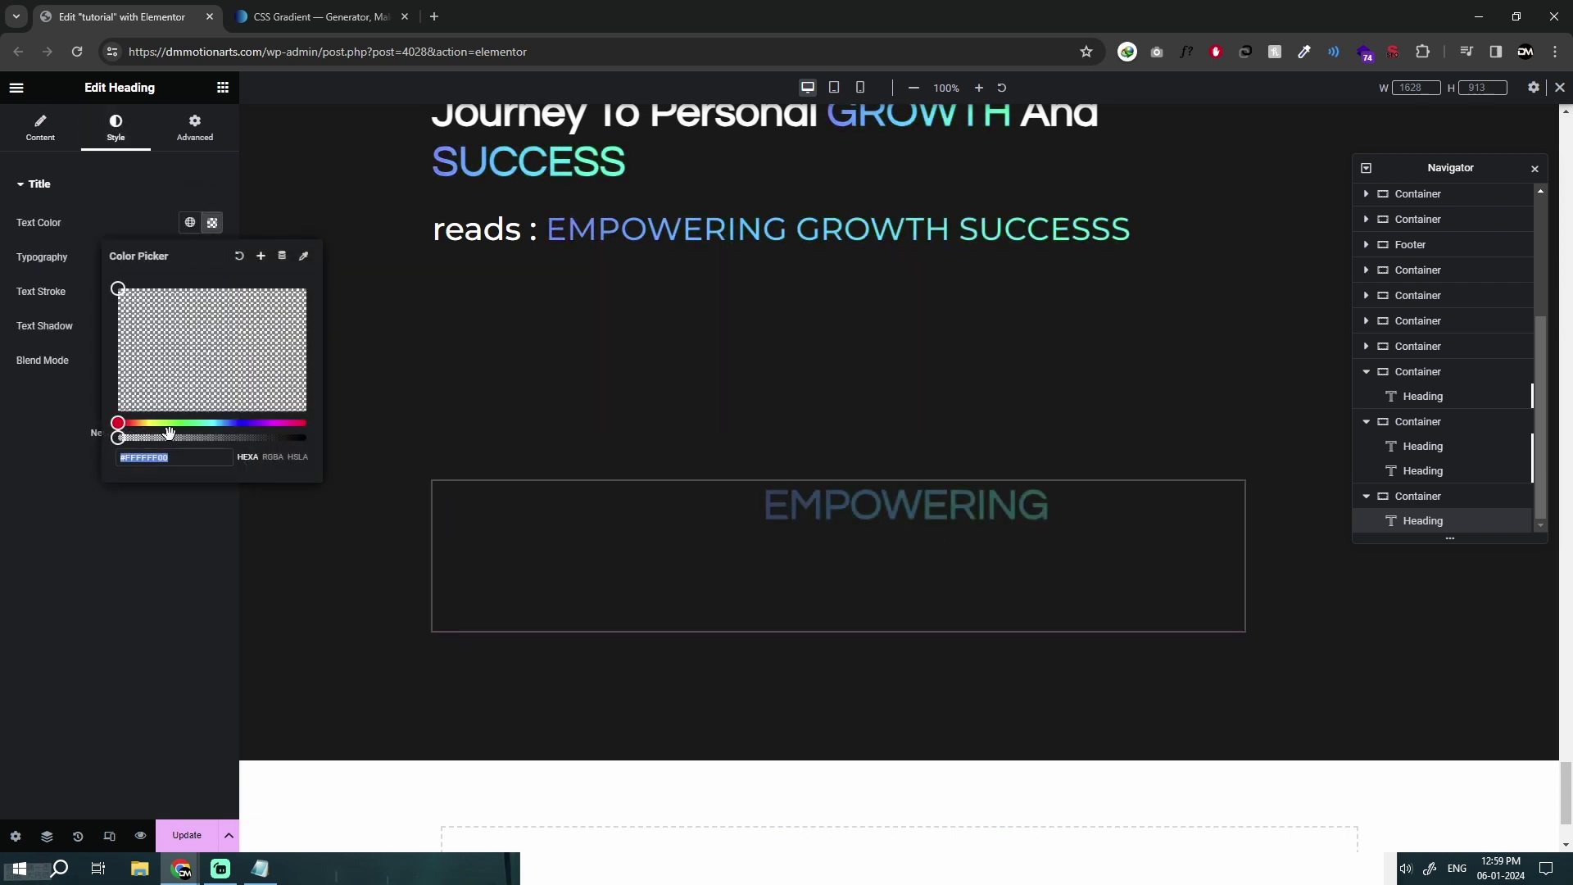
drag(120, 437, 306, 438)
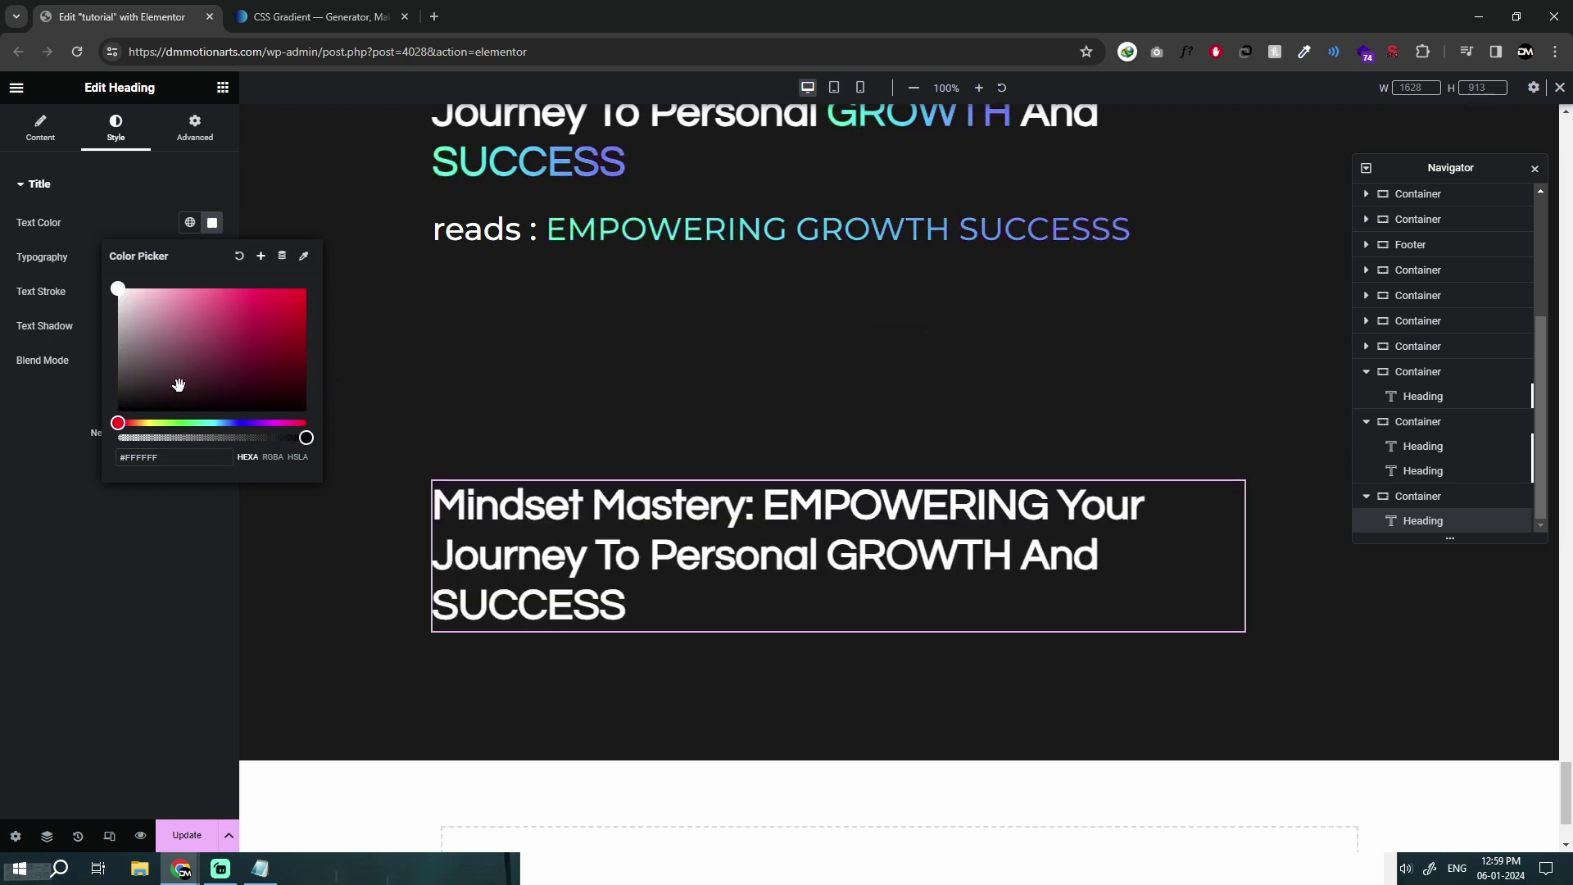
click(122, 437)
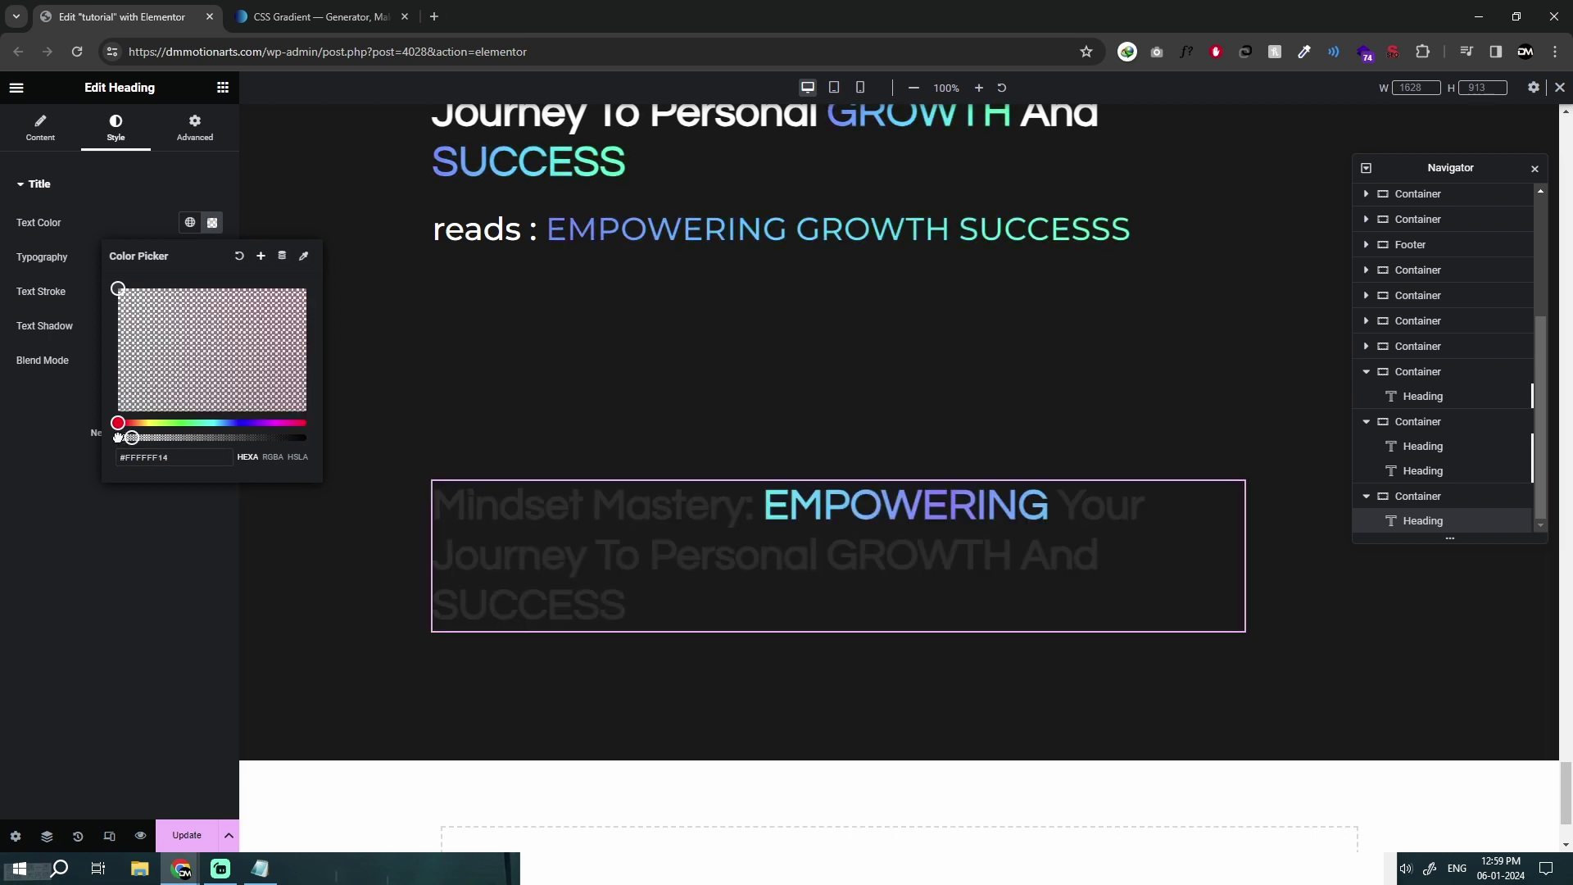
click(40, 128)
click(40, 129)
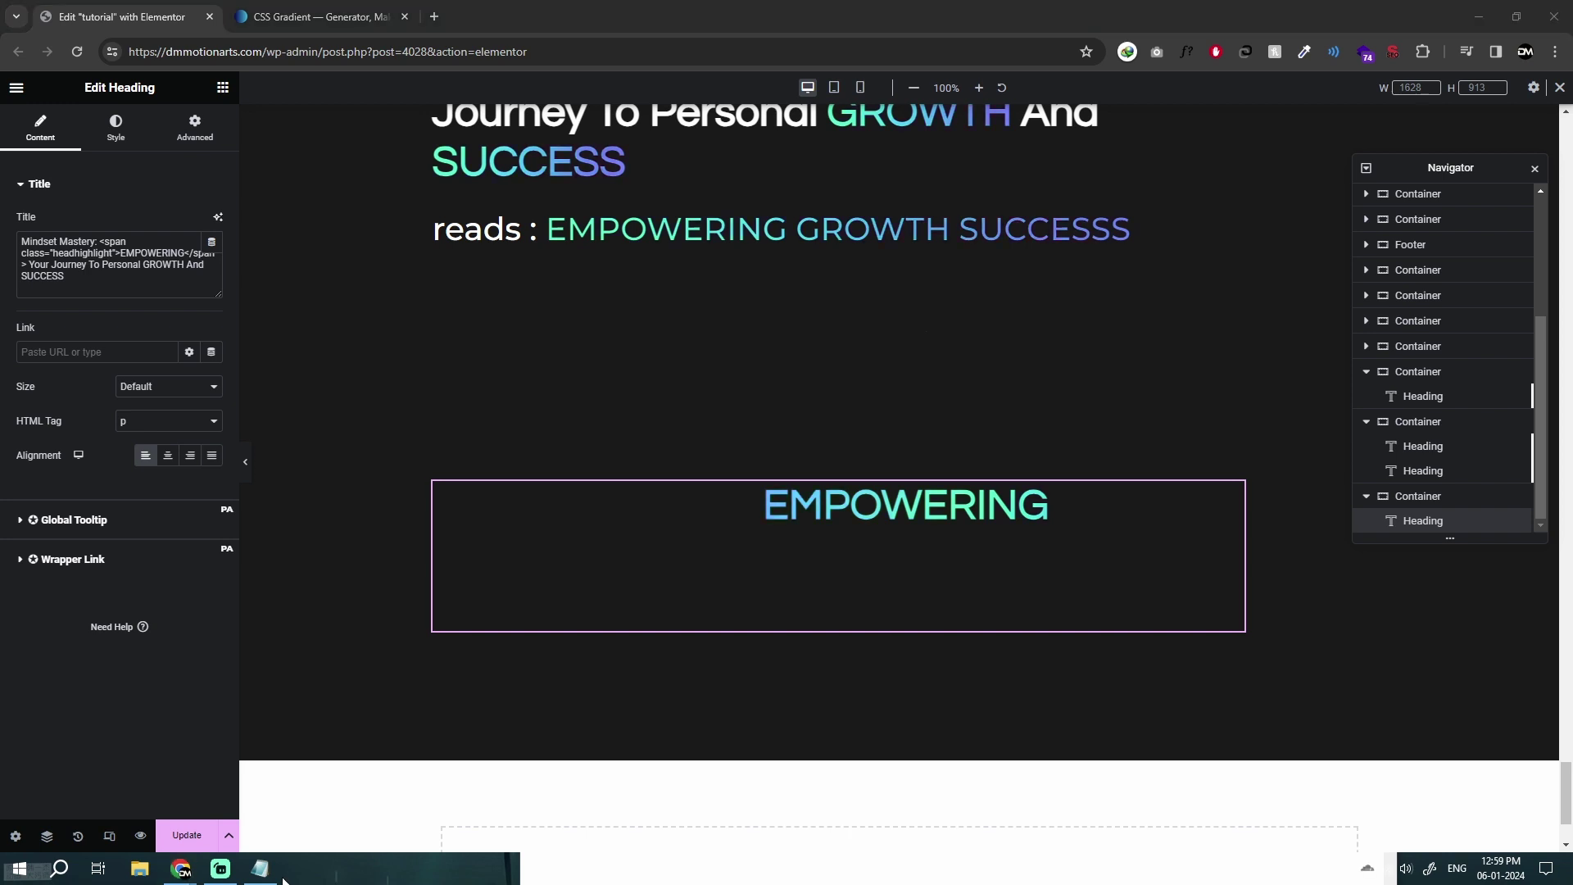
click(116, 129)
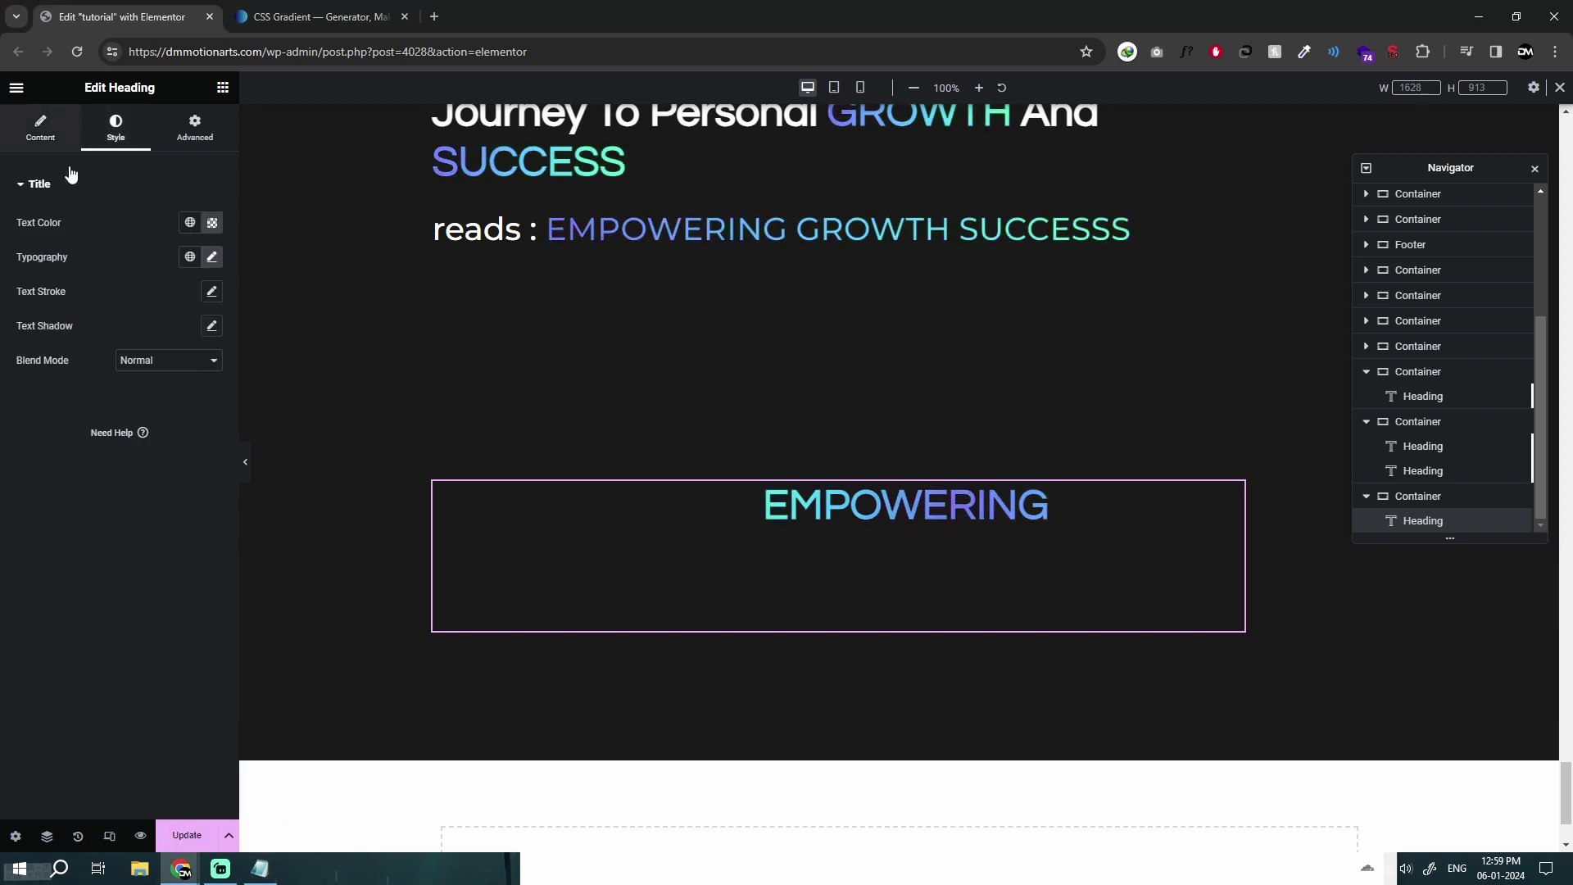
click(40, 129)
Step: Start a font tag with the color "#fff" on a separate line below the span tags in Notepad
click(260, 868)
key(Down)
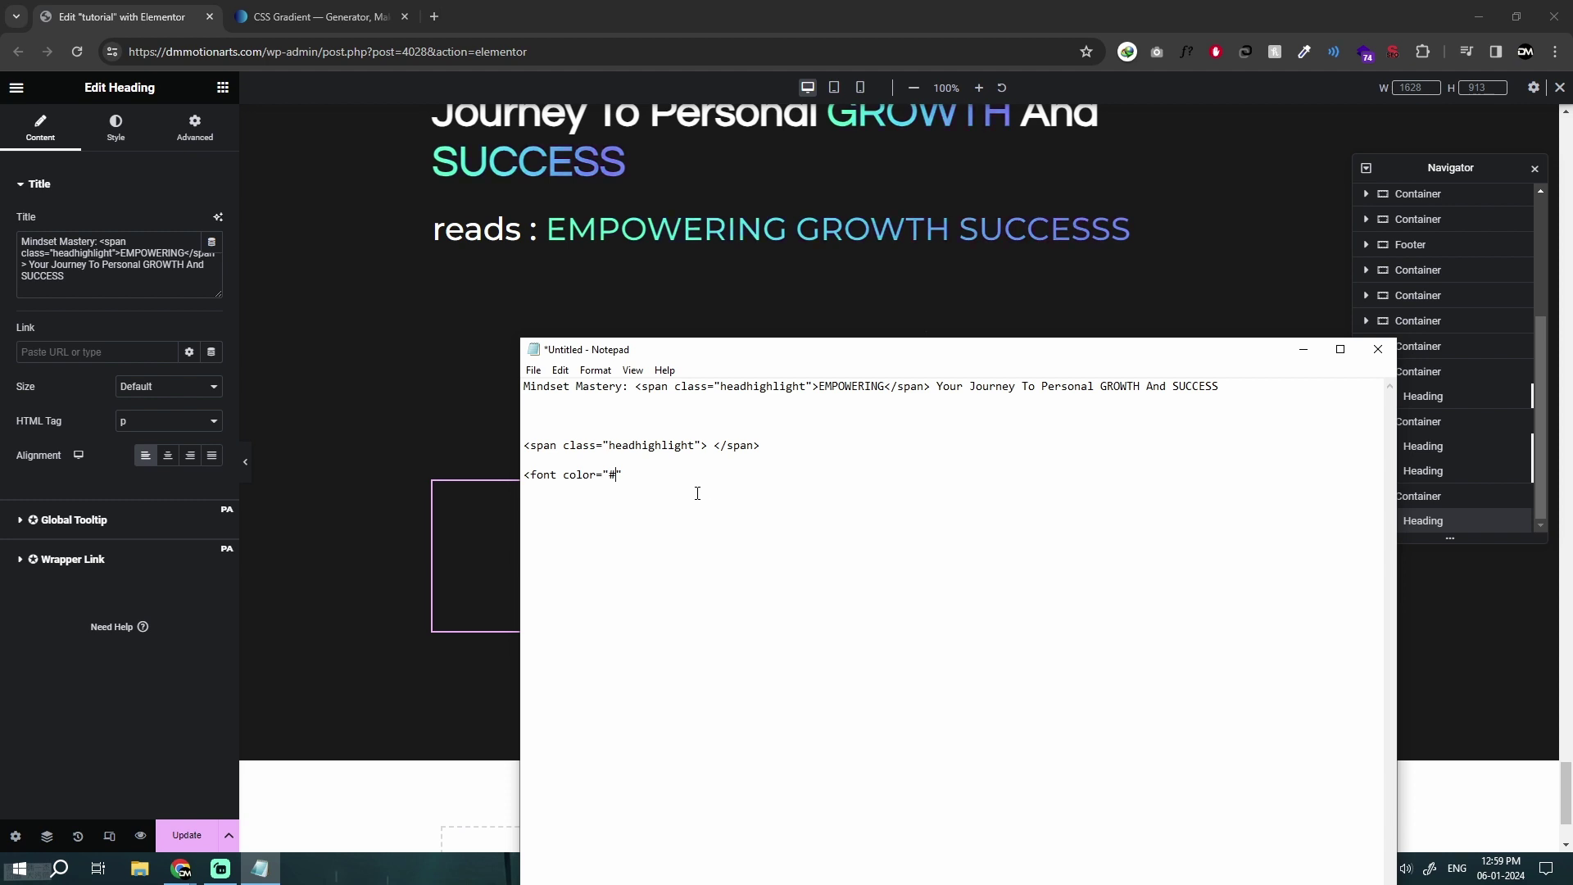
text(fff)
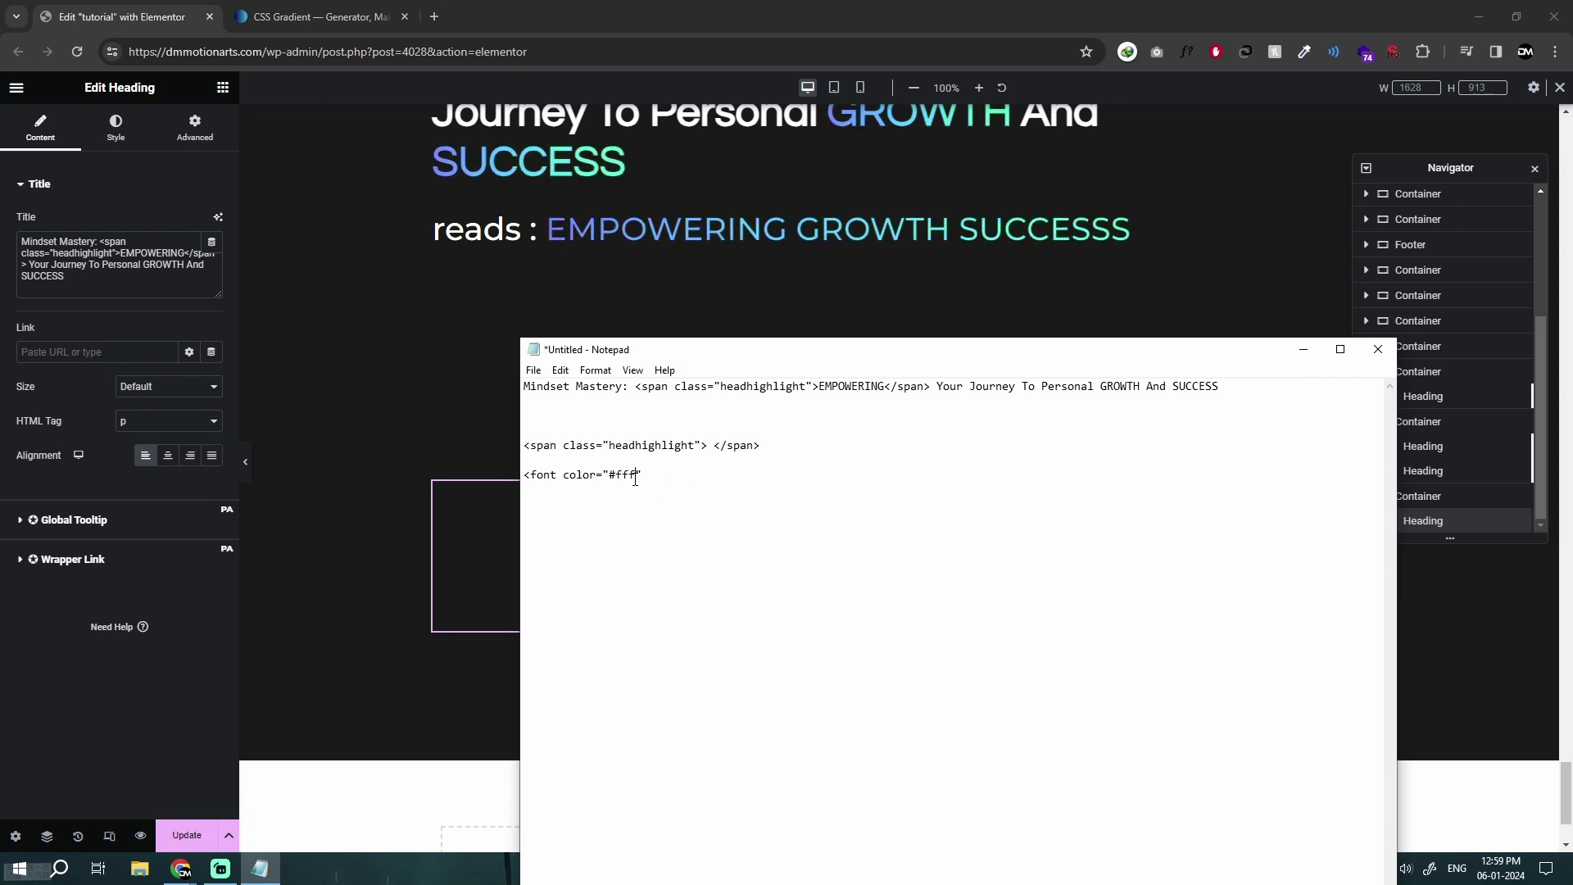
double_click(623, 475)
drag(637, 475, 609, 475)
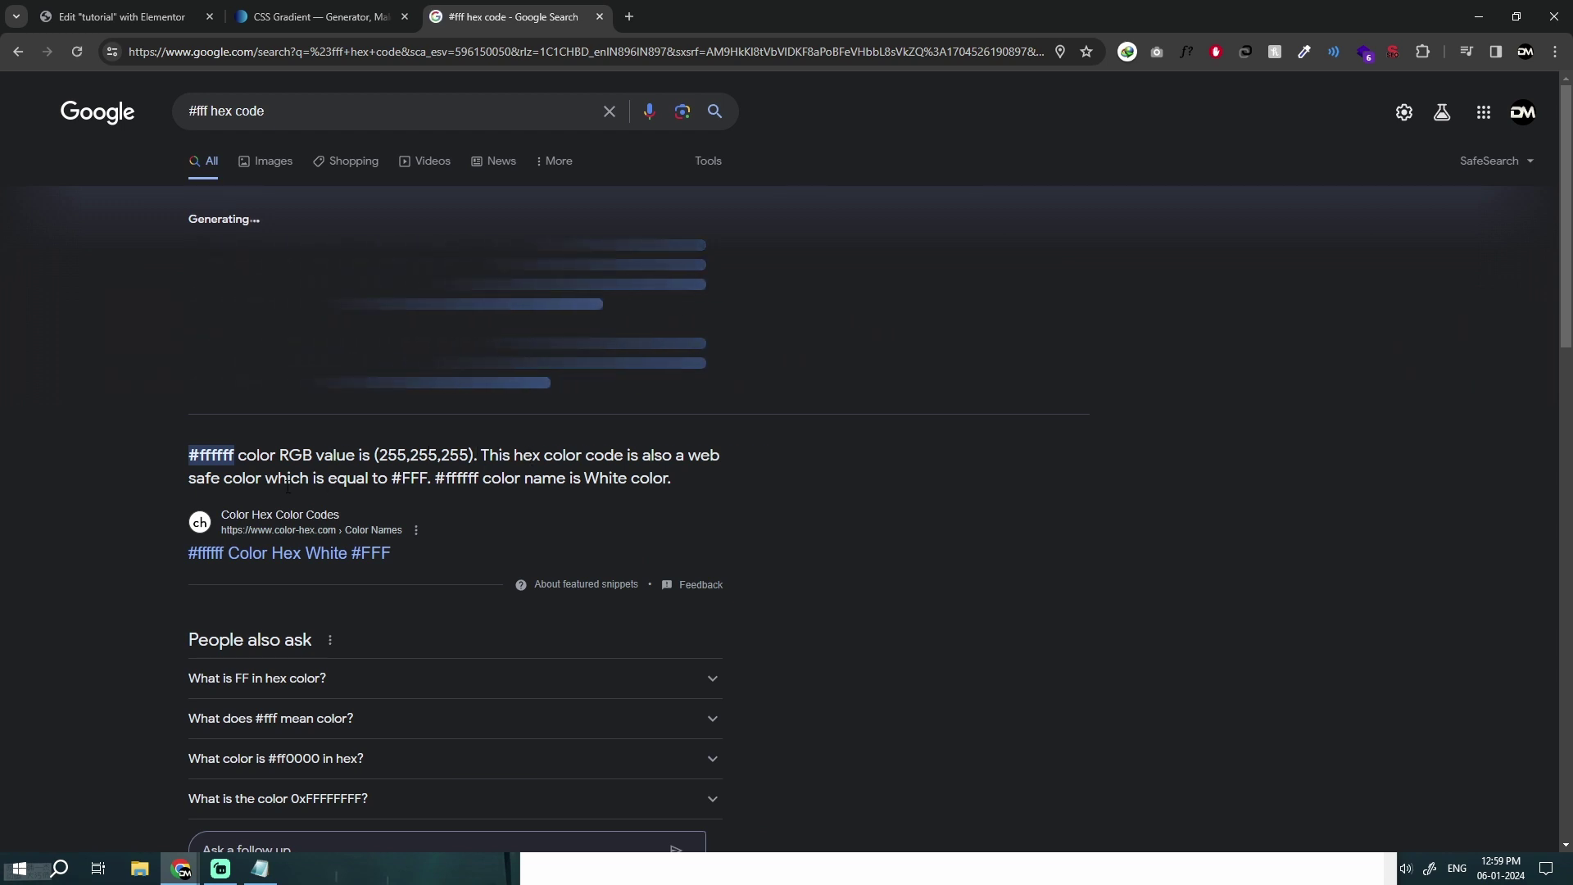
Step: Close the hex code search and examine the hex codes of the color stops in the CSS Gradient generator
key(ctrl+w)
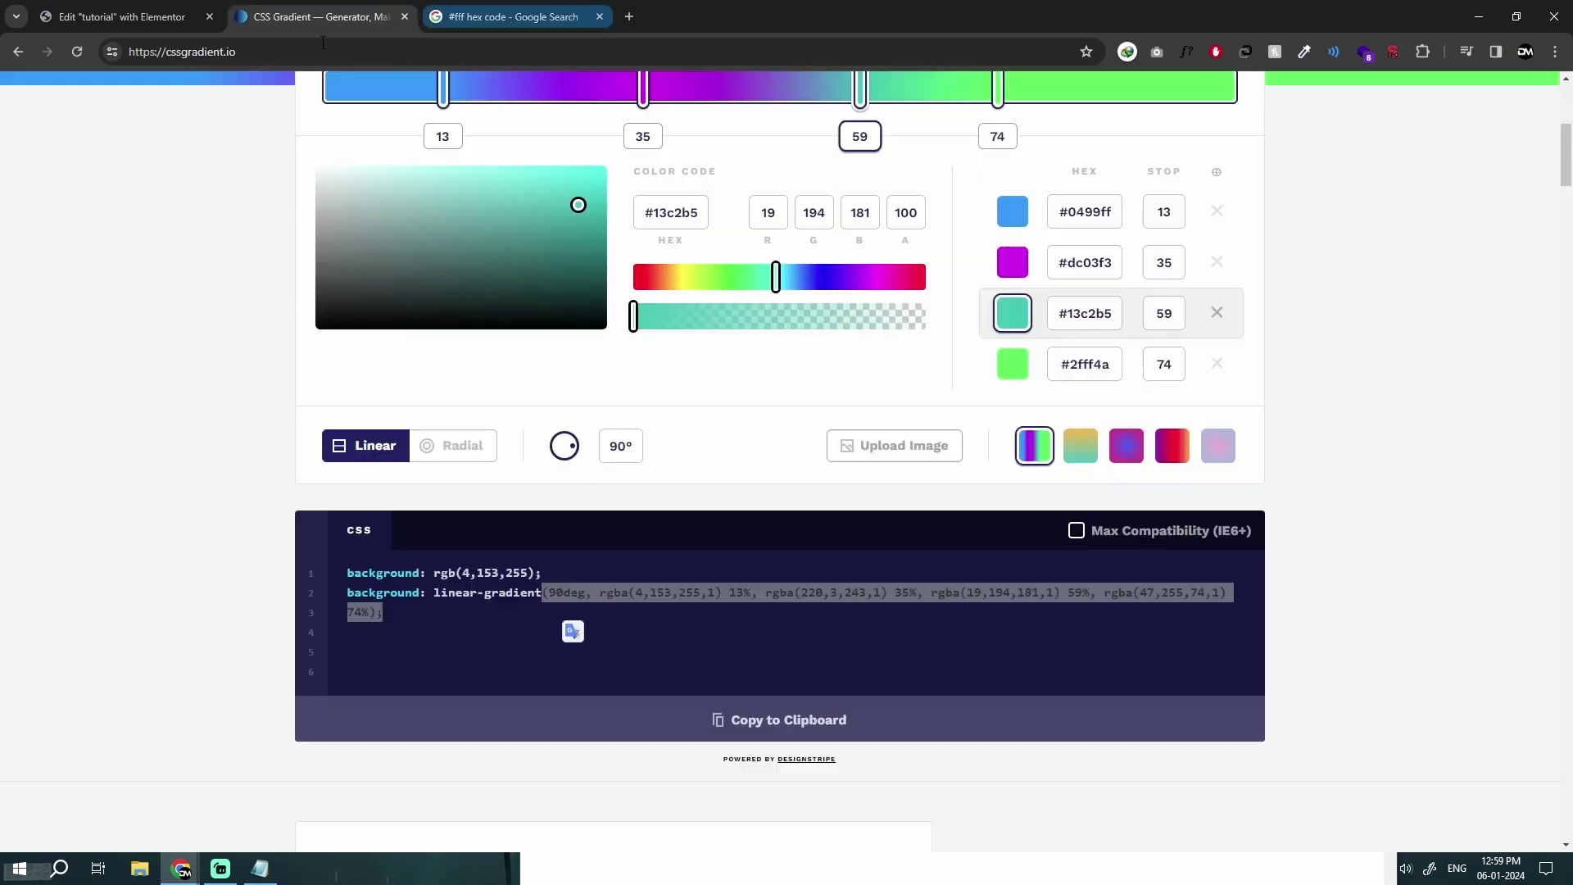
scroll(376, 254, up, 5)
scroll(258, 355, down, 4)
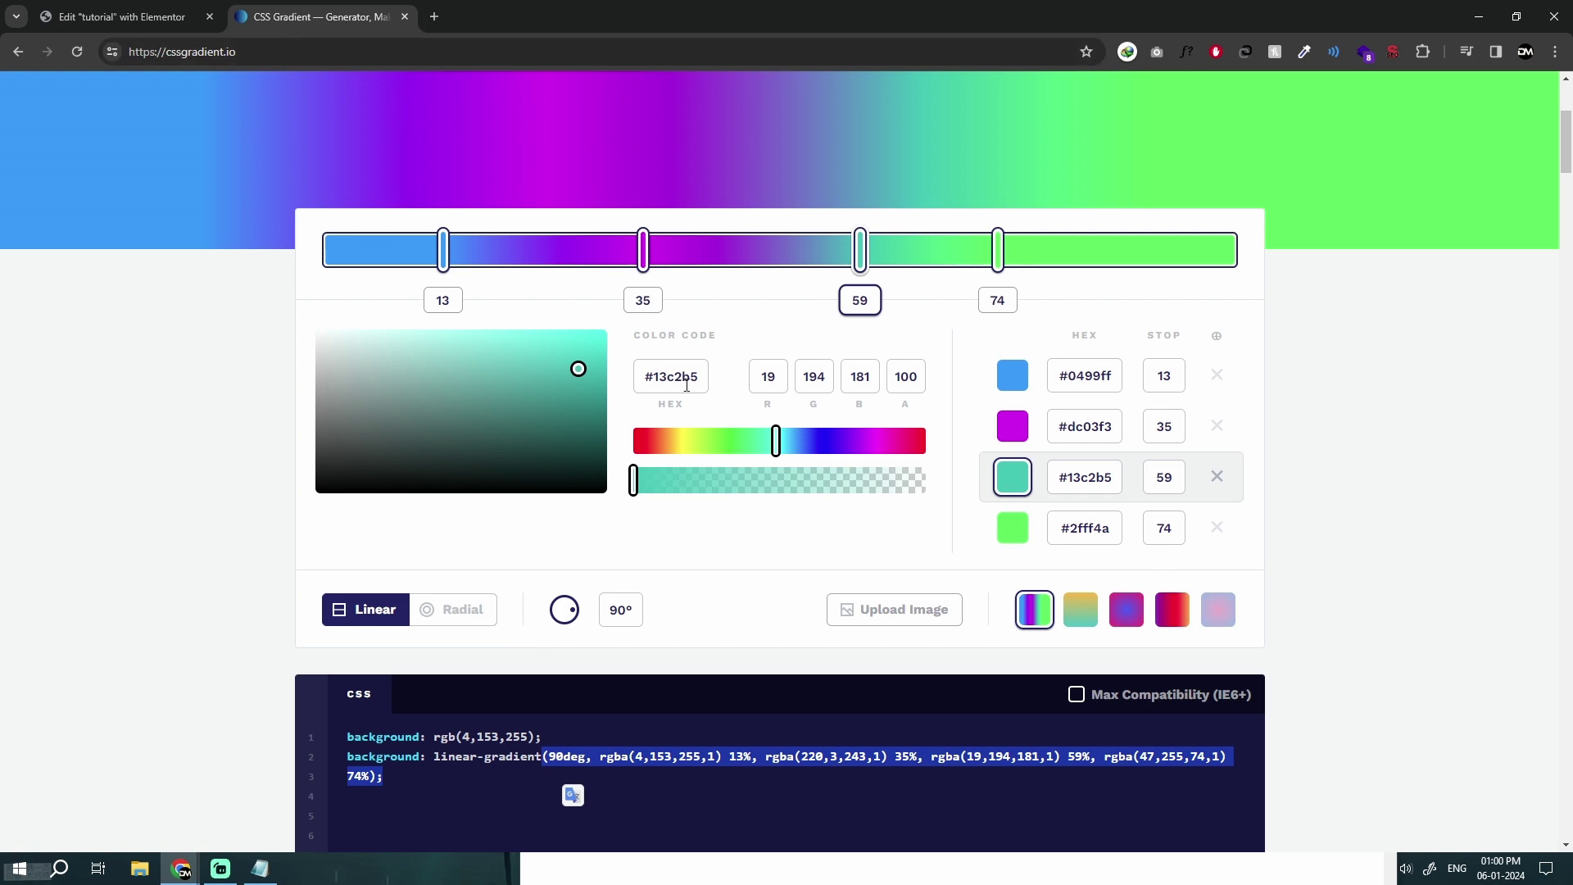
scroll(687, 385, up, 3)
drag(443, 487, 473, 487)
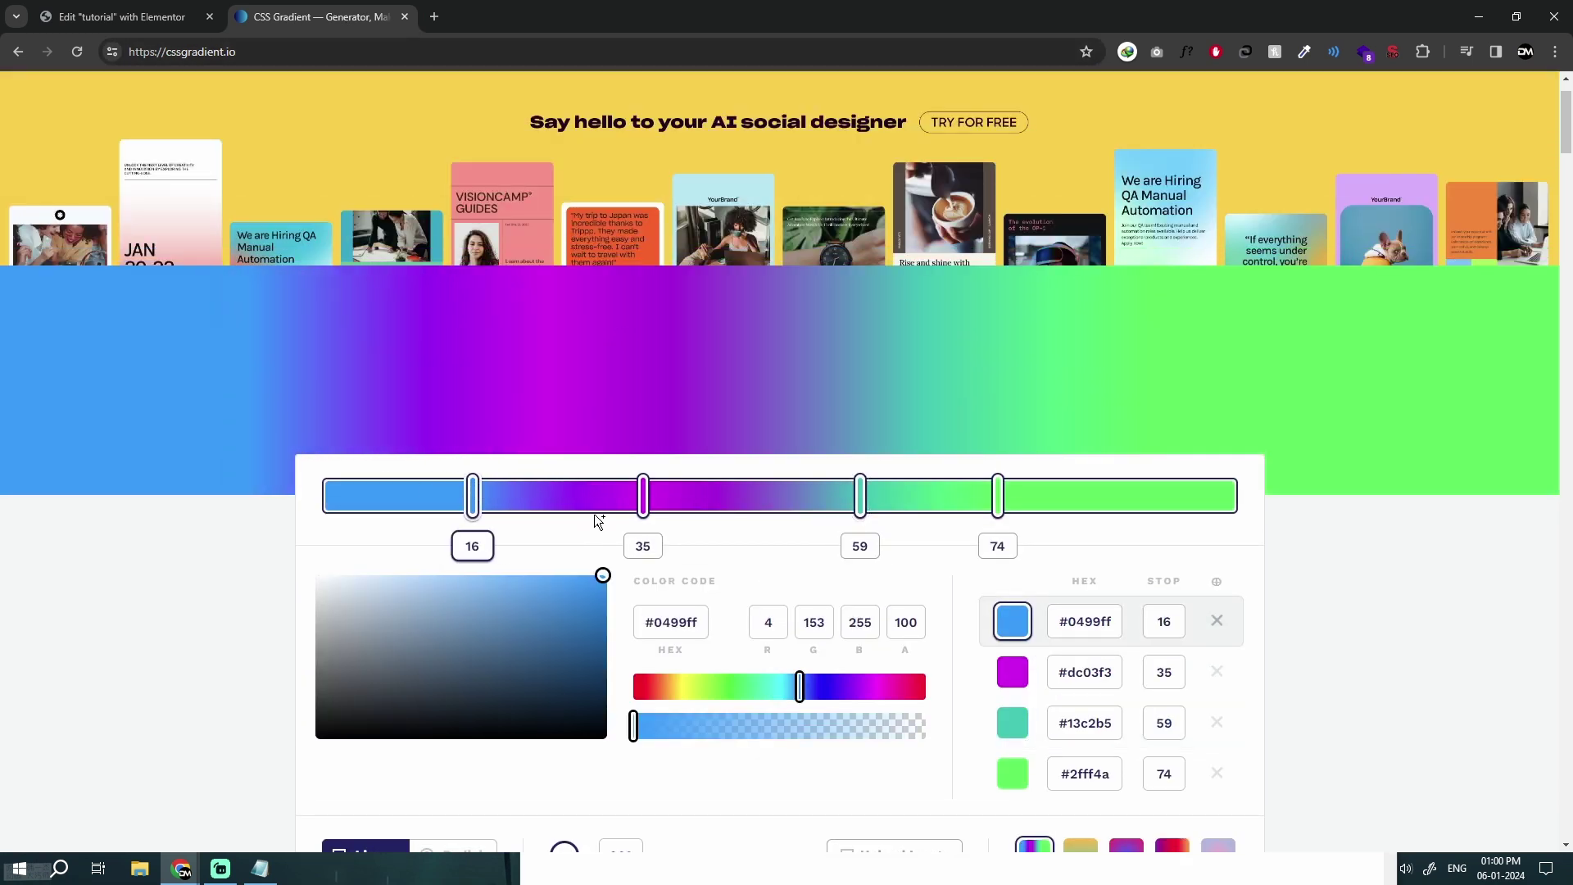
scroll(691, 581, down, 3)
click(642, 297)
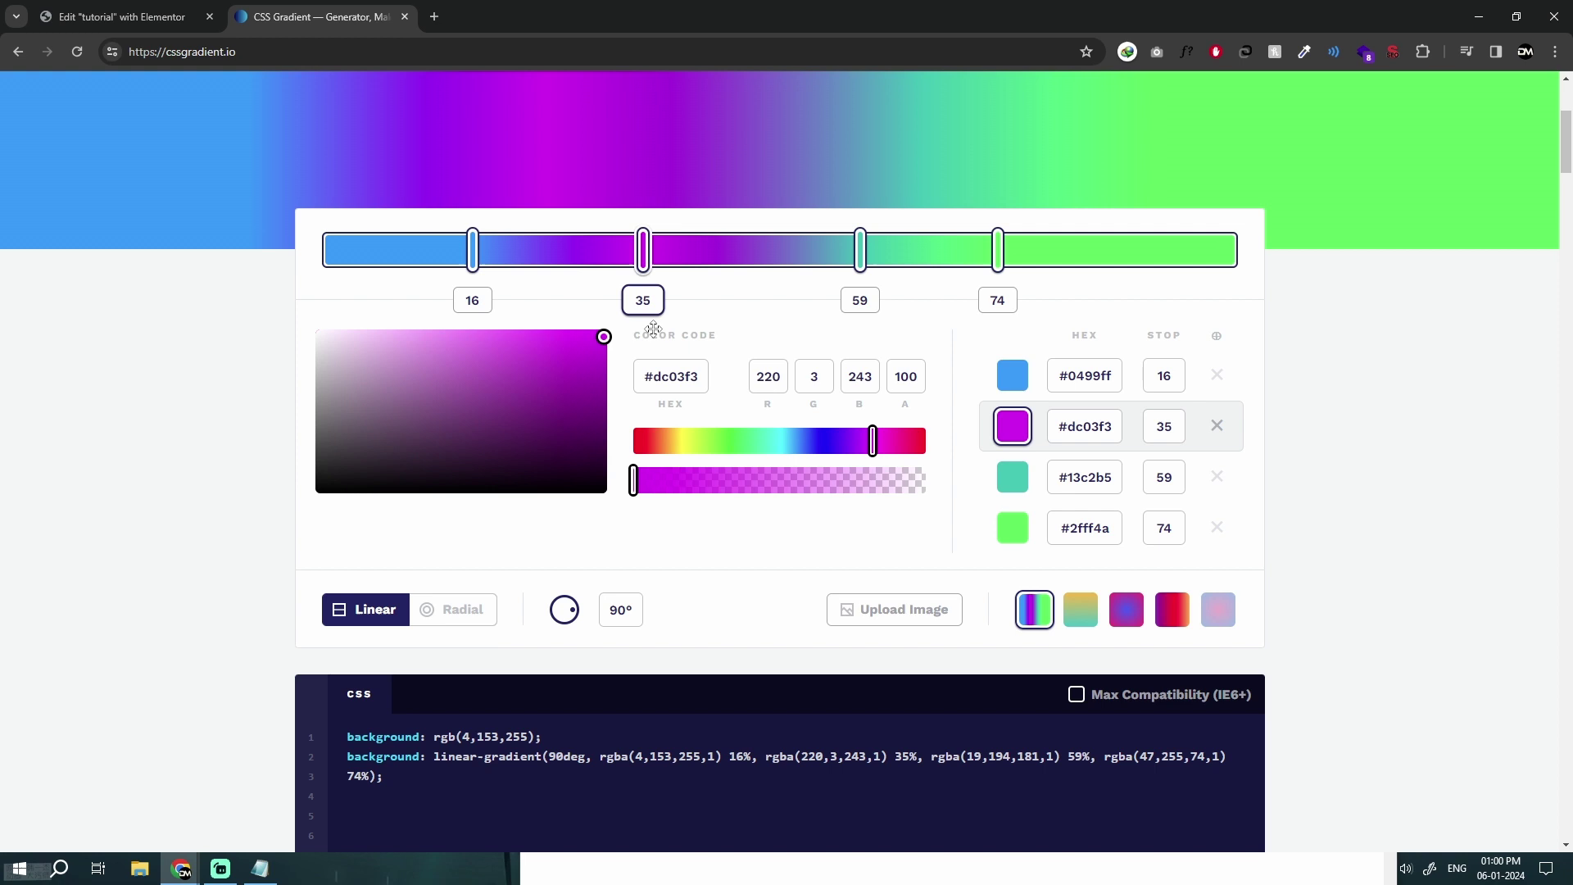
click(859, 242)
click(993, 264)
click(259, 869)
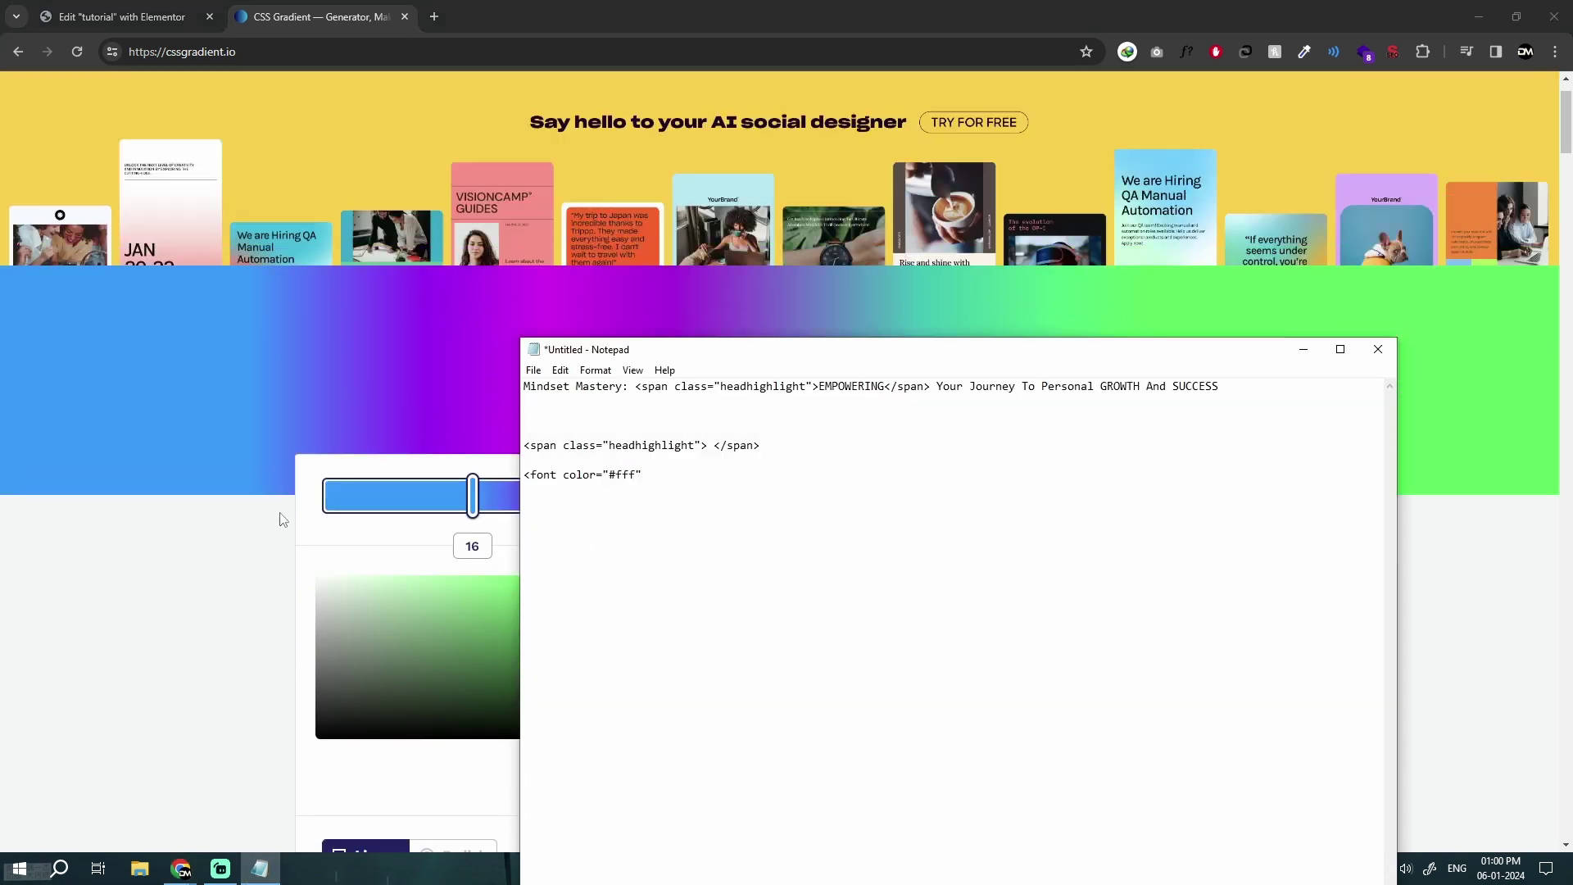
Step: Open the heading's custom CSS and highlight the hex colors in the linear-gradient of the headhighlight class
click(92, 19)
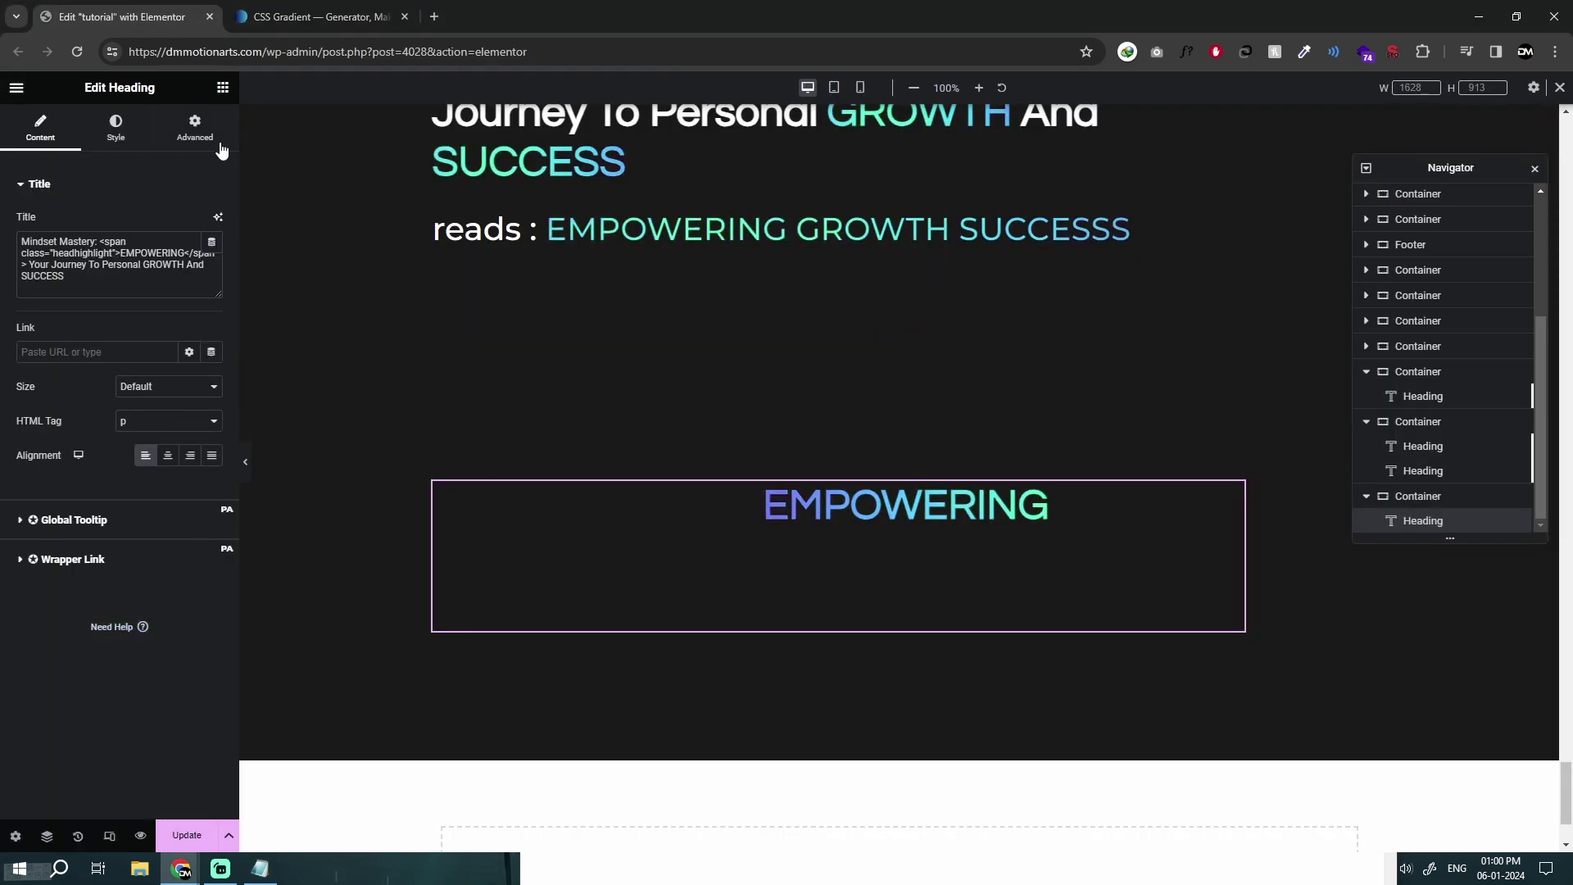
click(194, 129)
scroll(37, 737, down, 8)
click(41, 699)
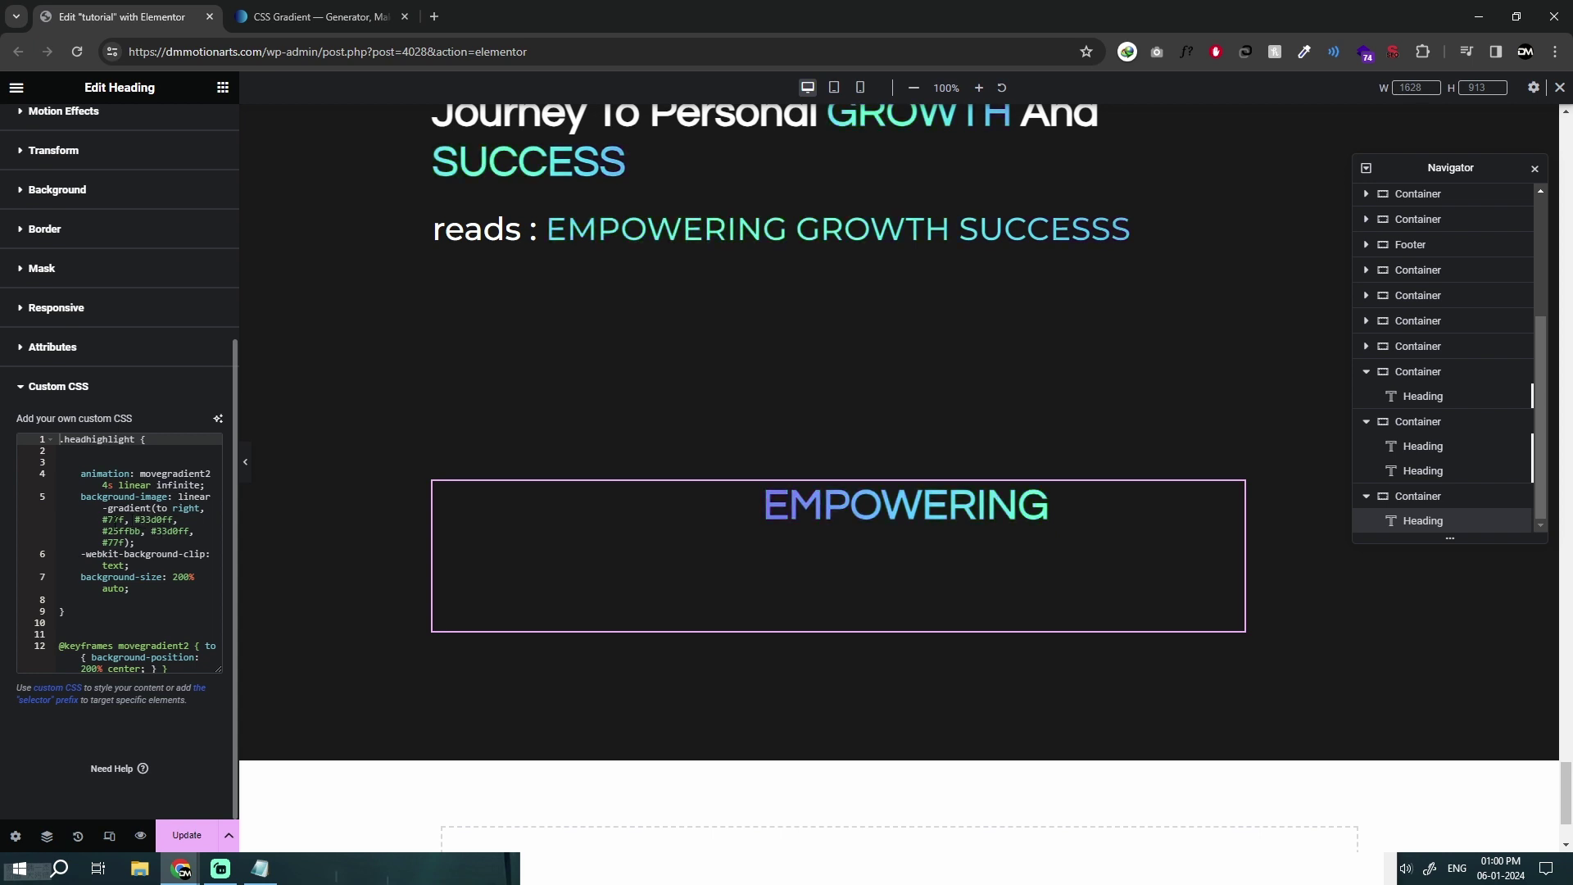
drag(103, 519, 131, 542)
Step: Examine the hex codes of the first two gradient stops in the CSS Gradient generator and return to the heading's custom CSS
click(325, 8)
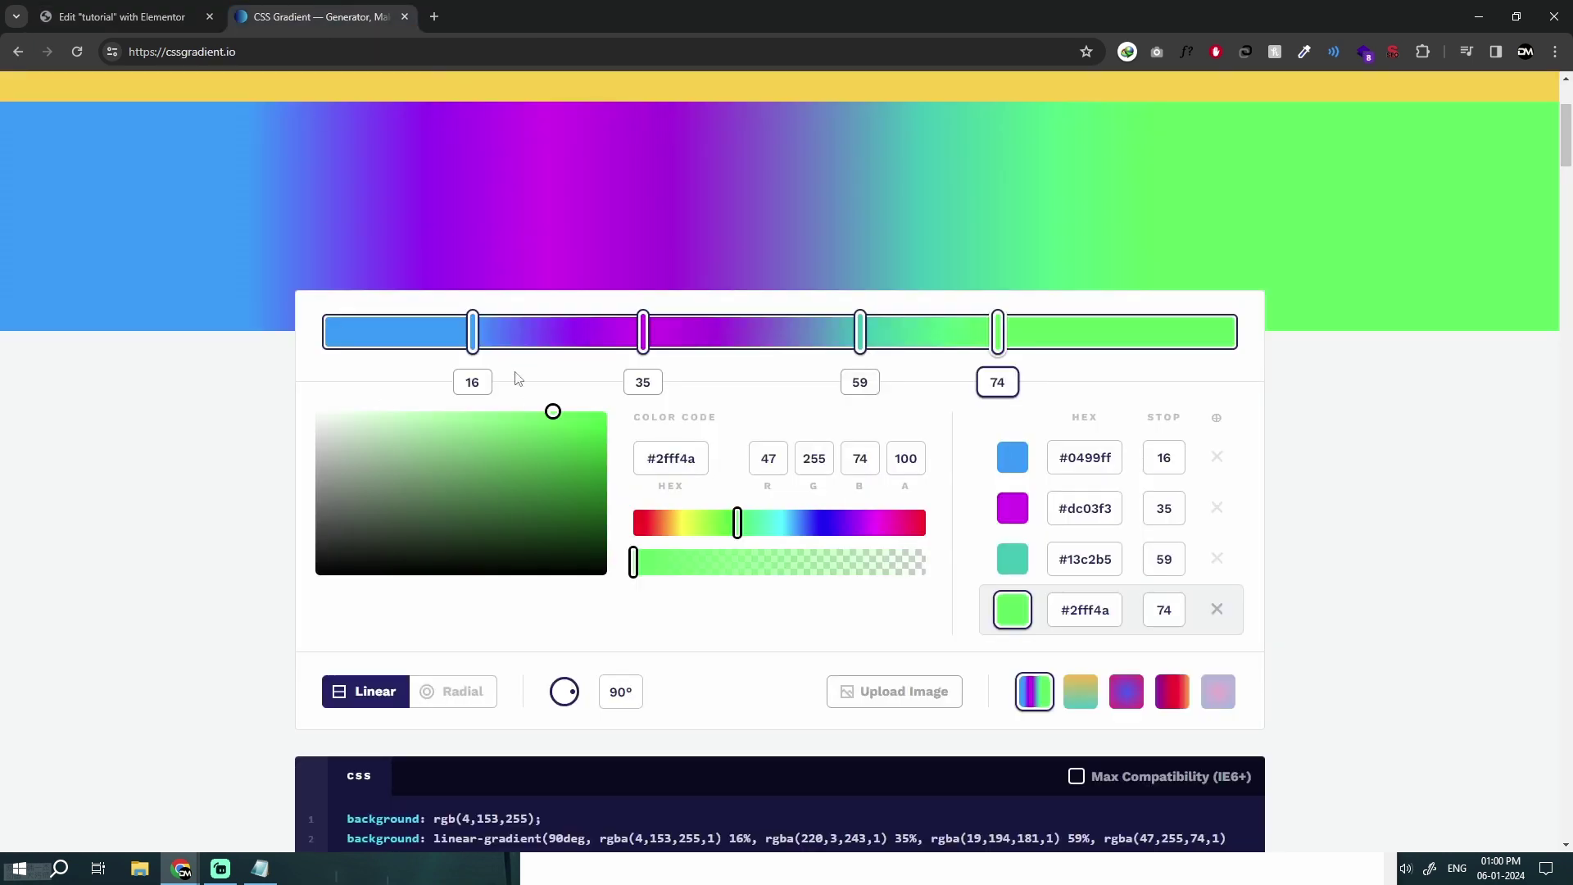
drag(473, 331, 379, 319)
double_click(678, 455)
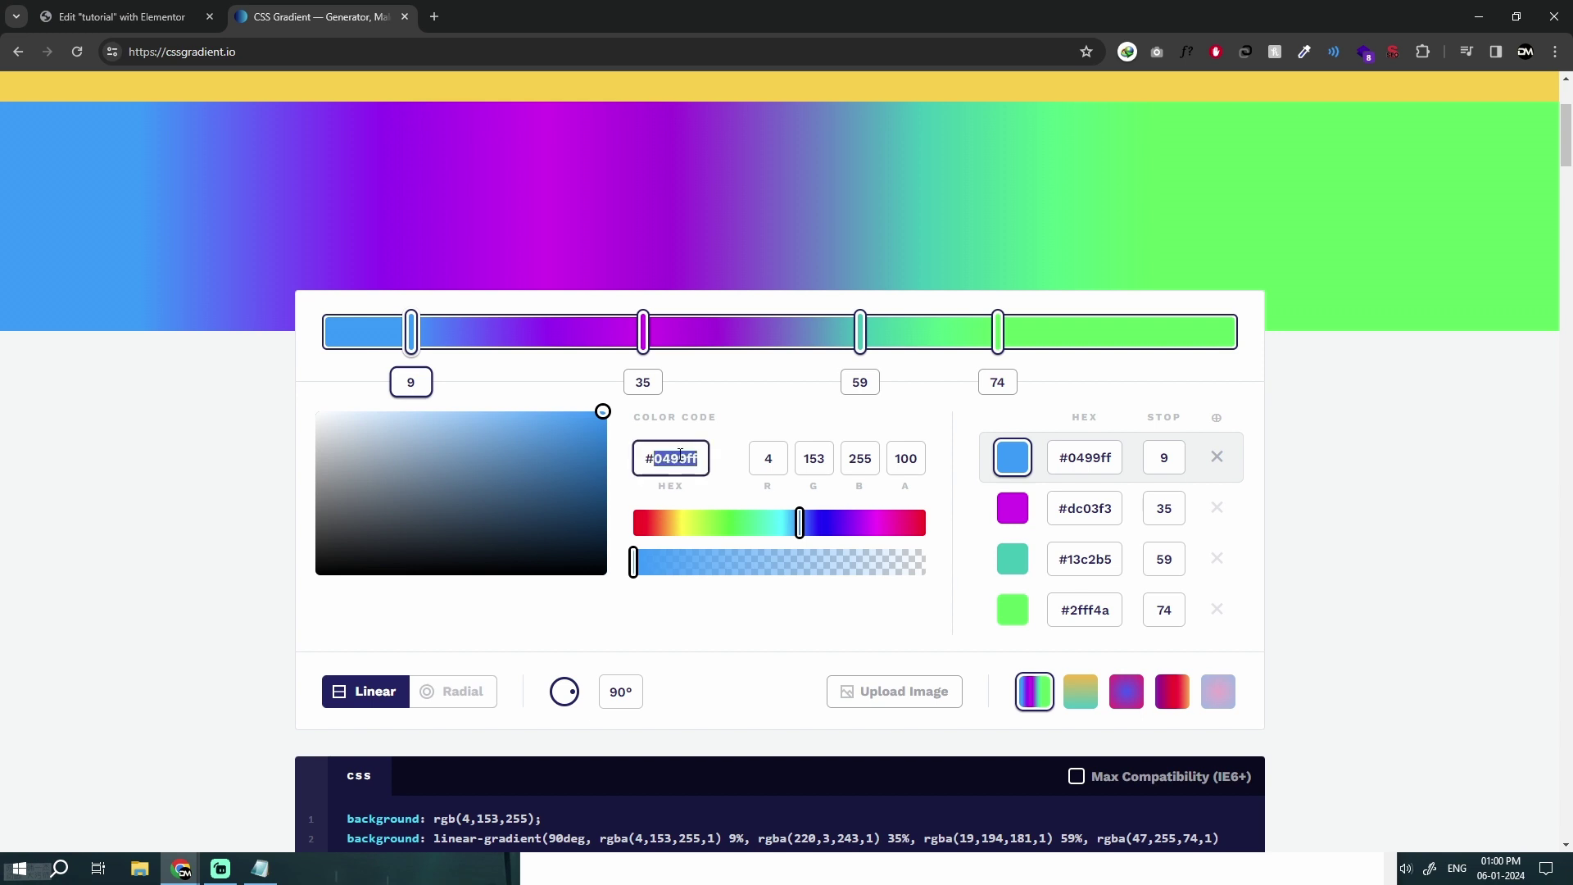
click(643, 331)
double_click(670, 457)
click(123, 17)
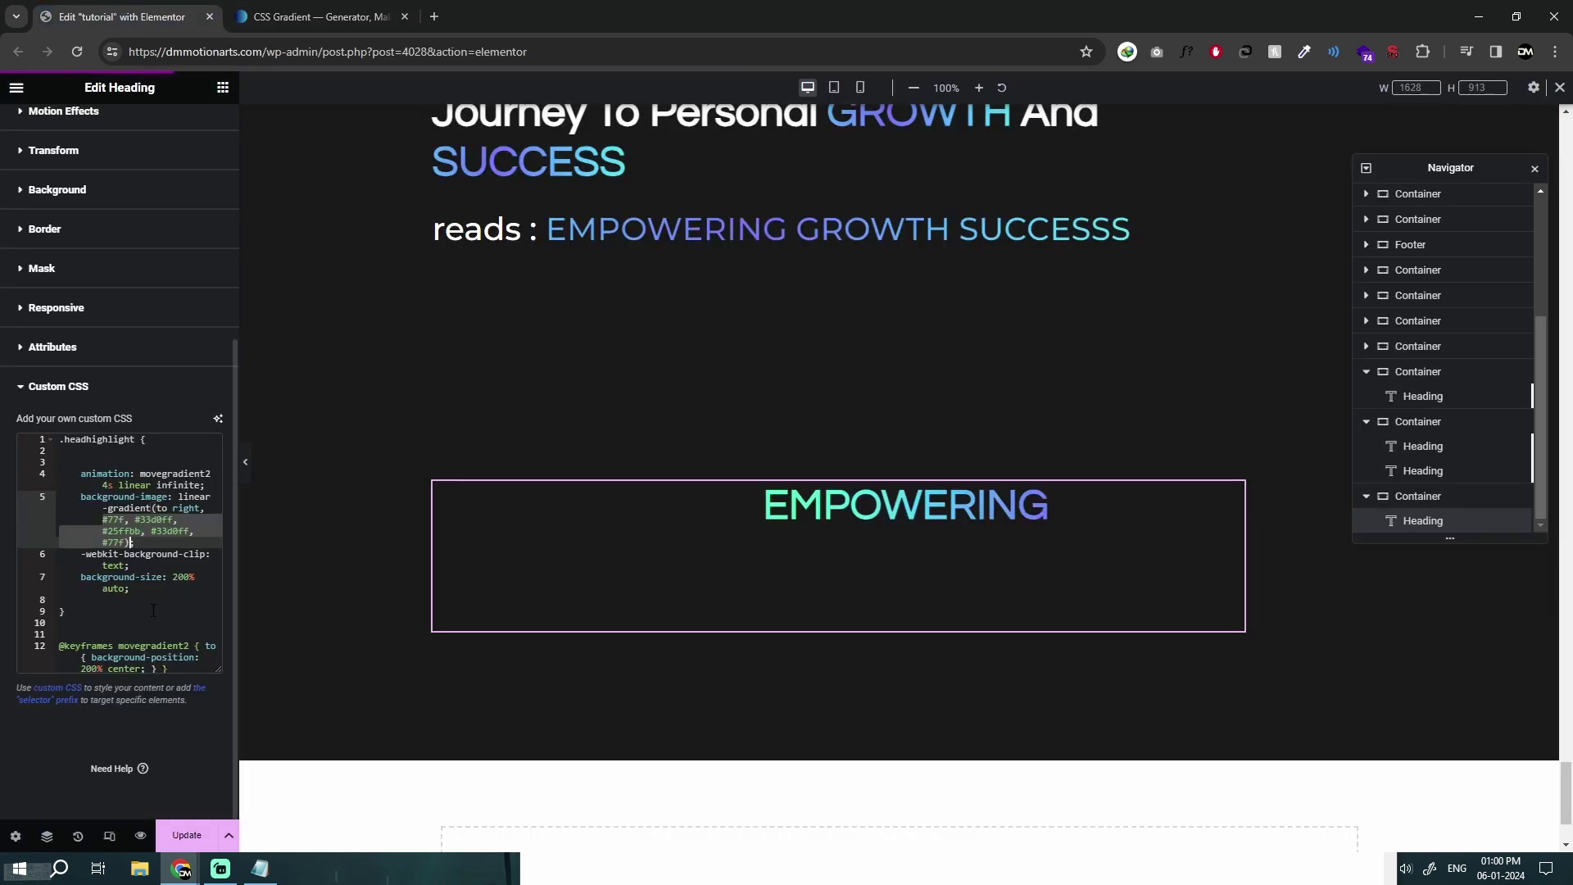
click(177, 543)
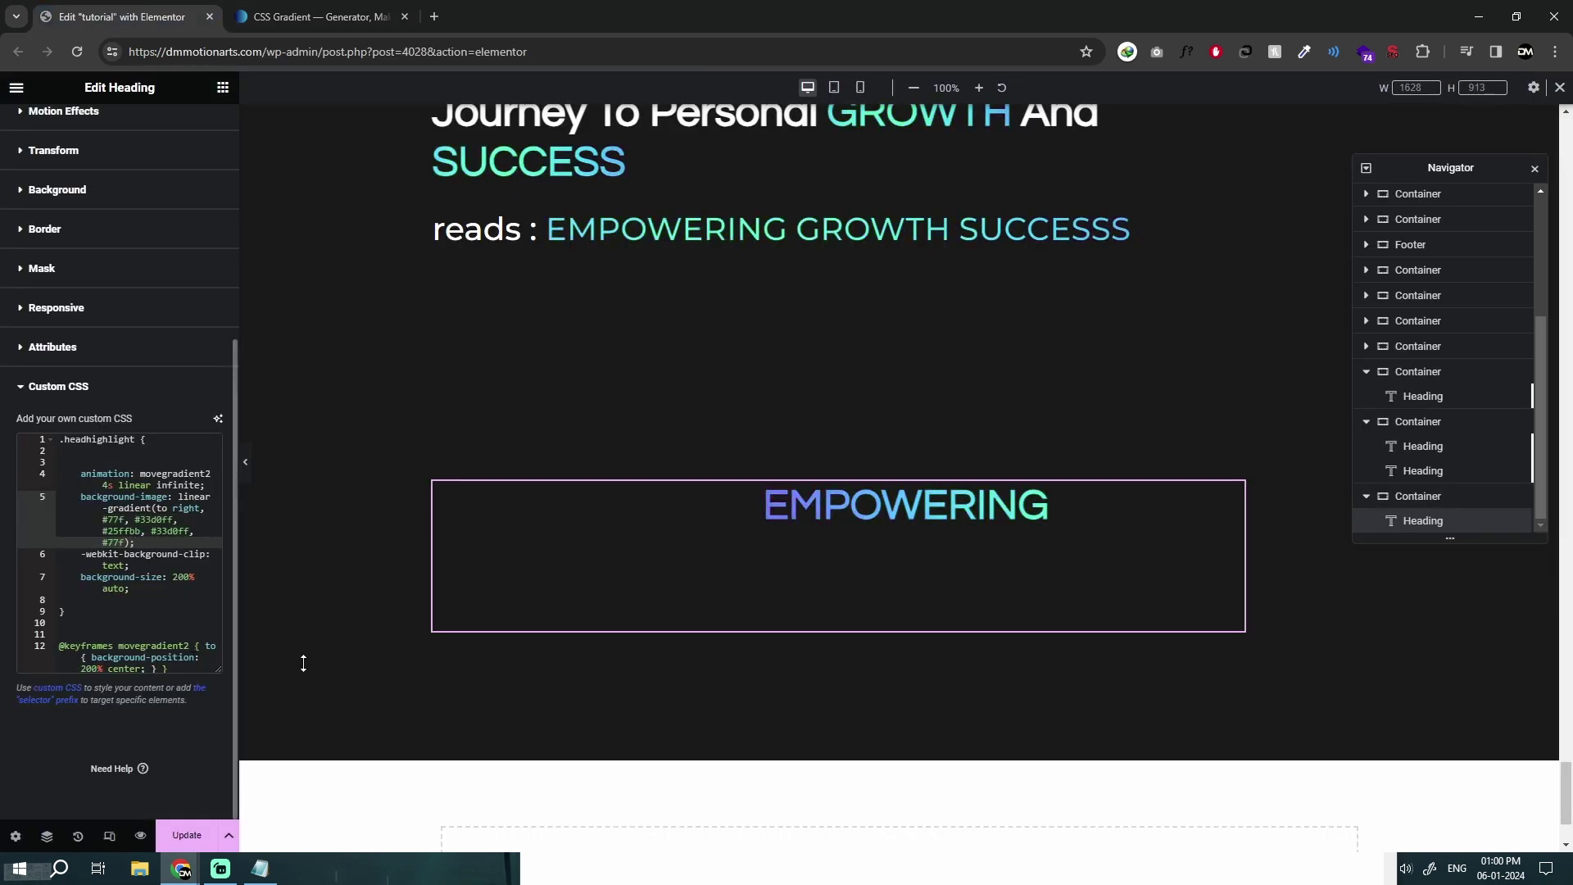
Step: Complete the font tag in Notepad as <font color="black"> and copy it
click(260, 868)
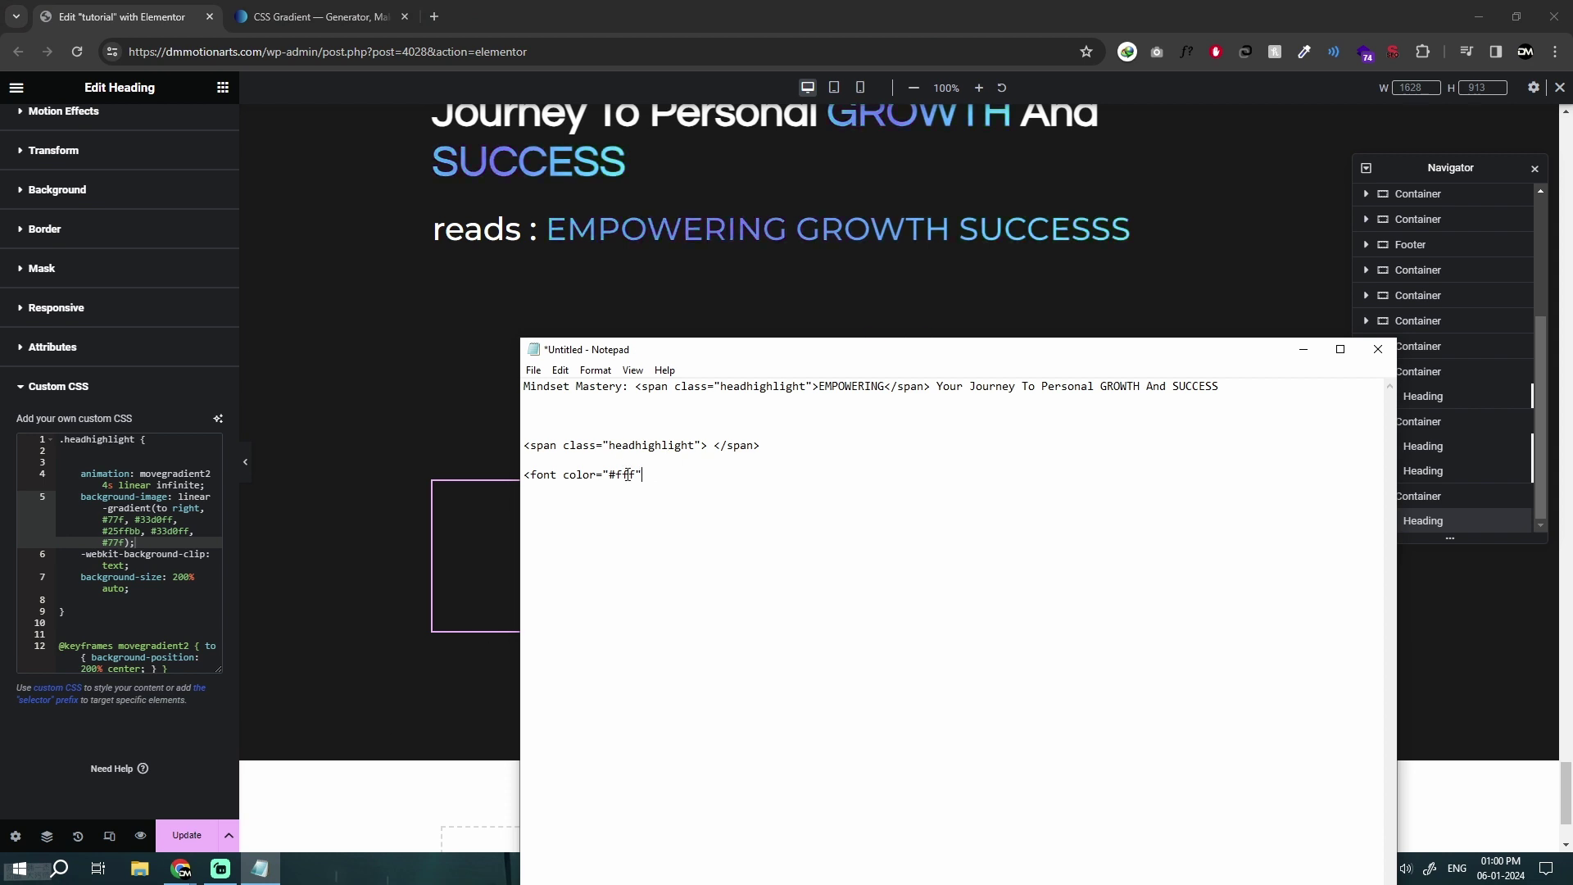
drag(610, 479, 637, 479)
drag(642, 476, 536, 475)
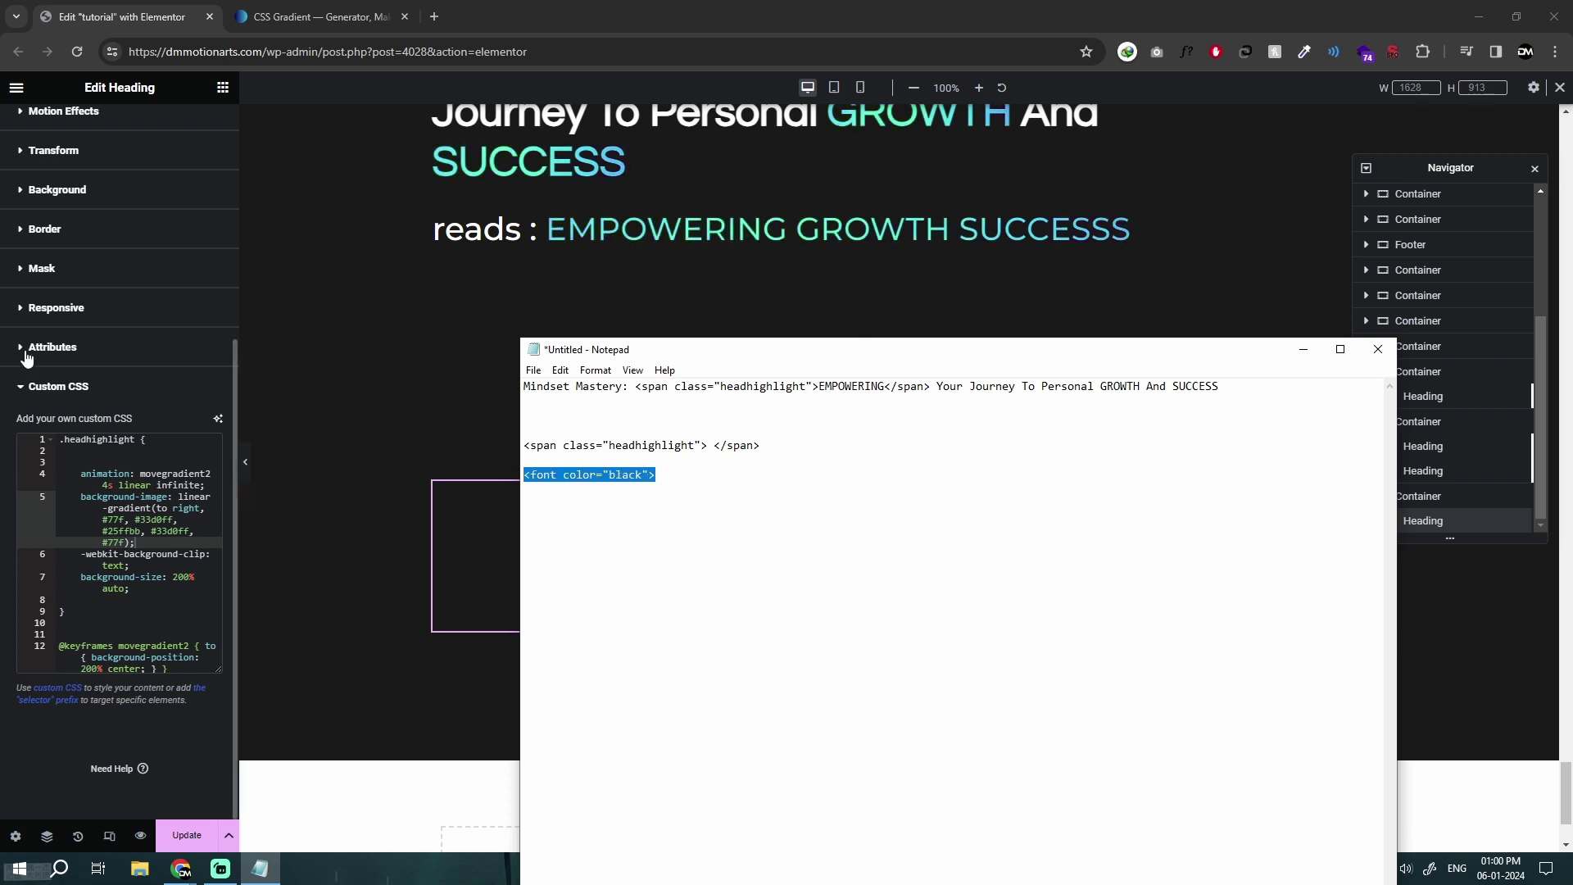
Step: Wrap Mindset Mastery: in the heading's title with <font color="white"> and </font>
scroll(49, 328, up, 5)
click(40, 127)
text(<font color="black">)
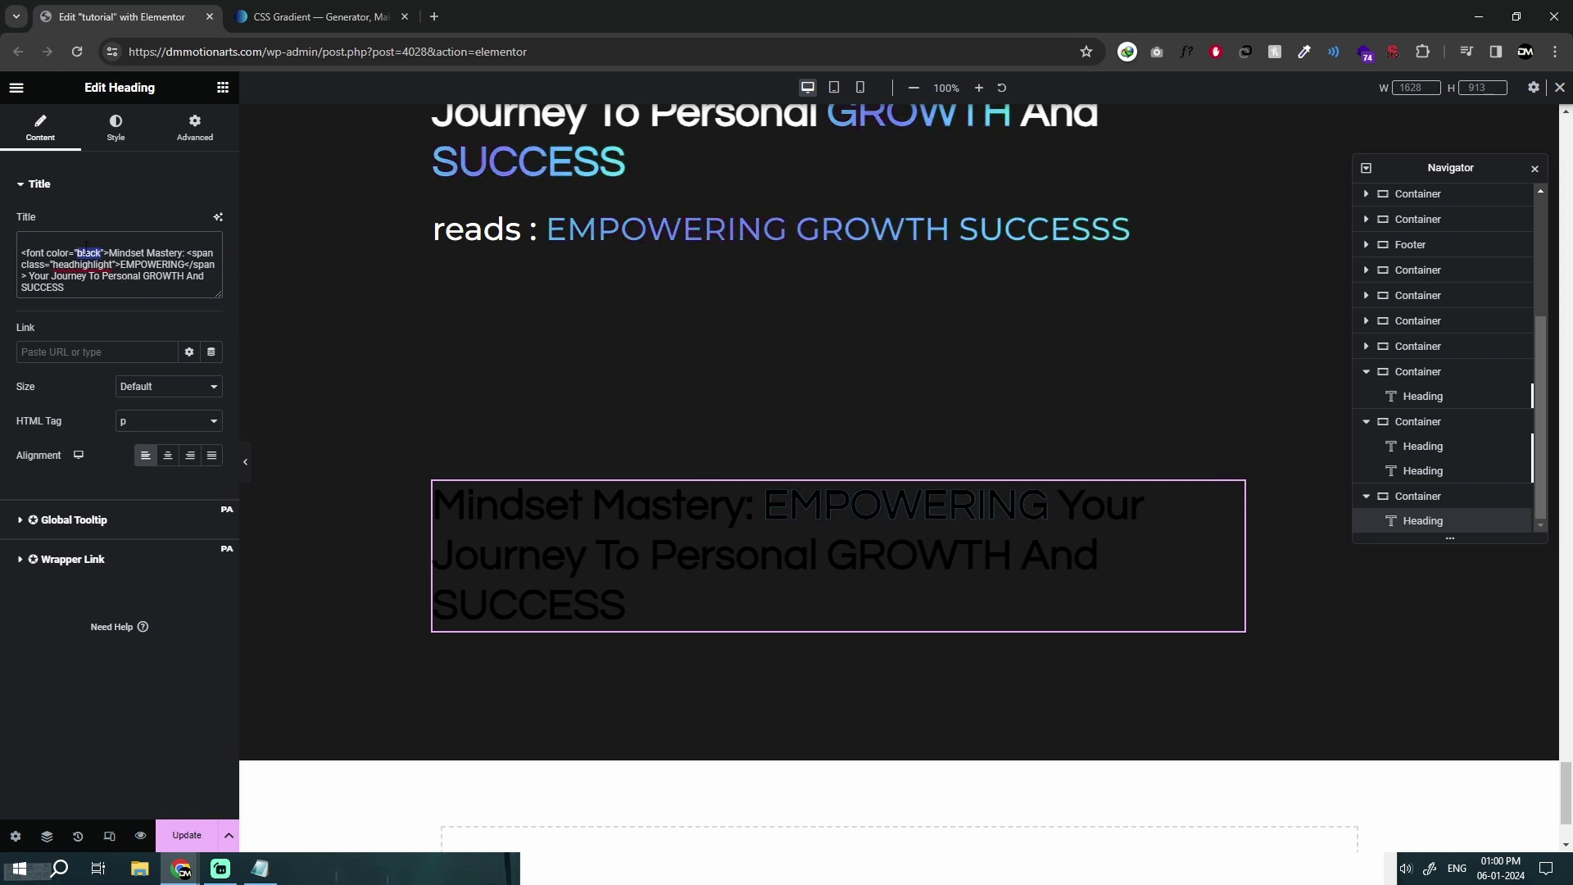
text(white)
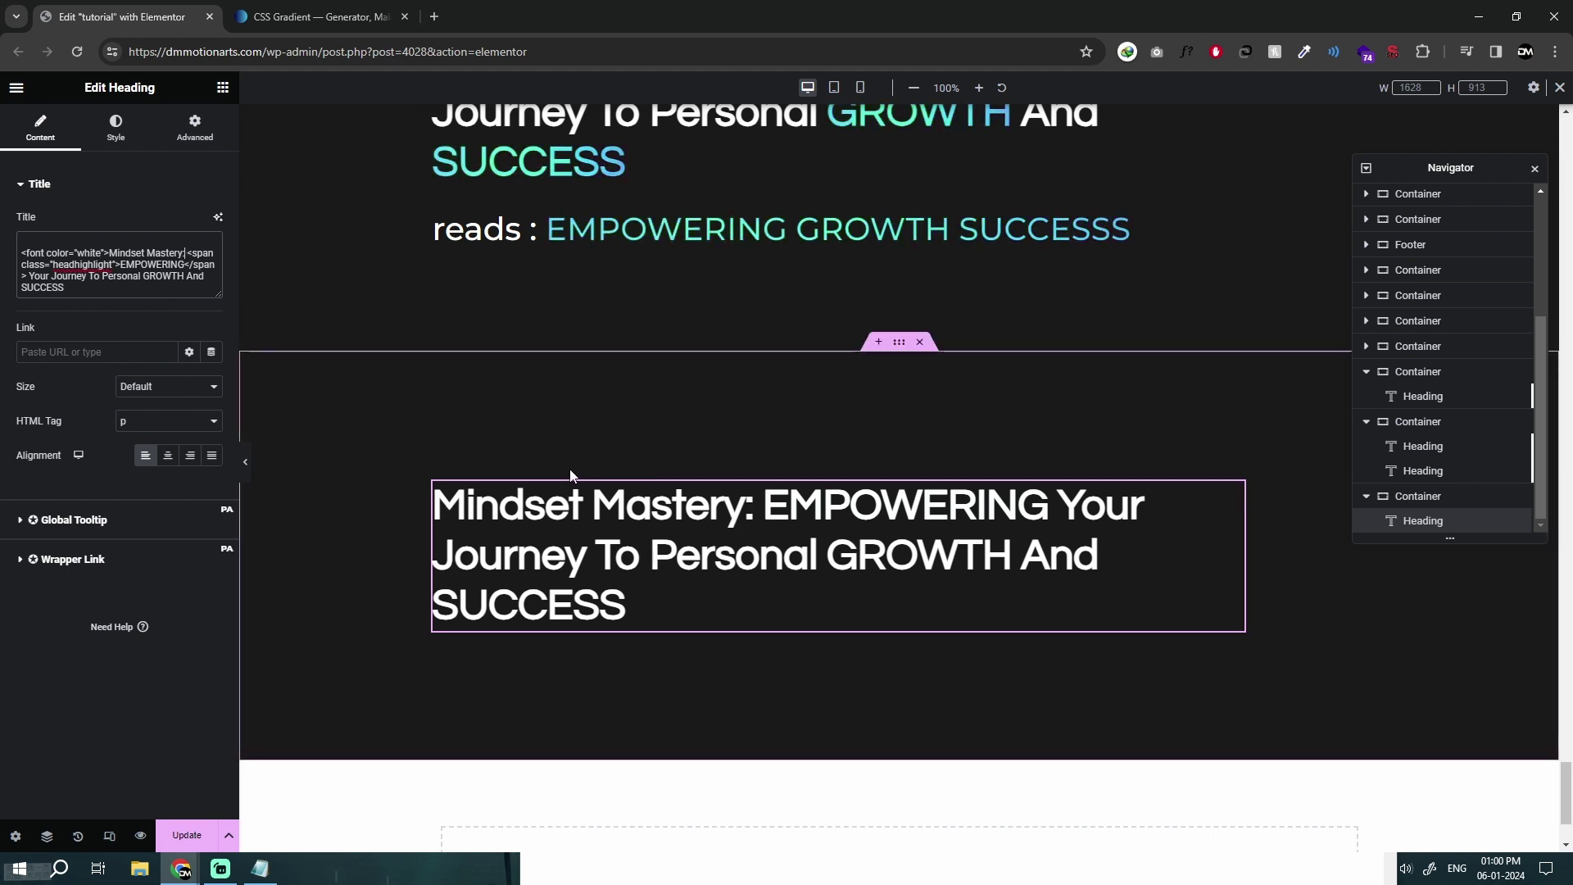
text(</font>)
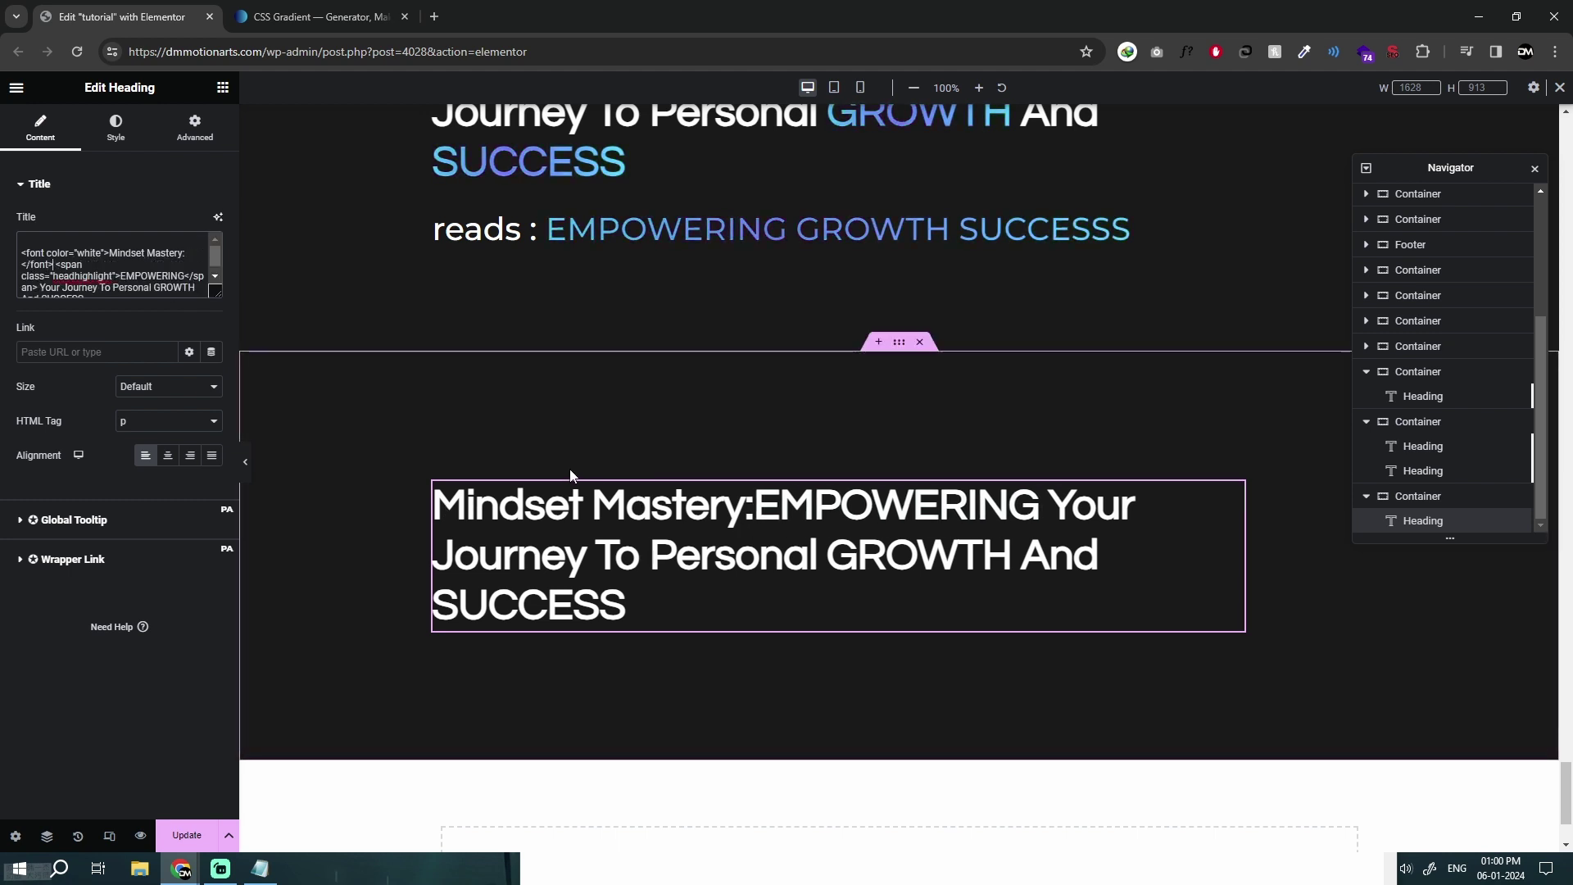
Step: Add </font> to the separate font tag in Notepad and wrap Mindset Mastery: in the title text with <font color="black"> and </font>
click(264, 872)
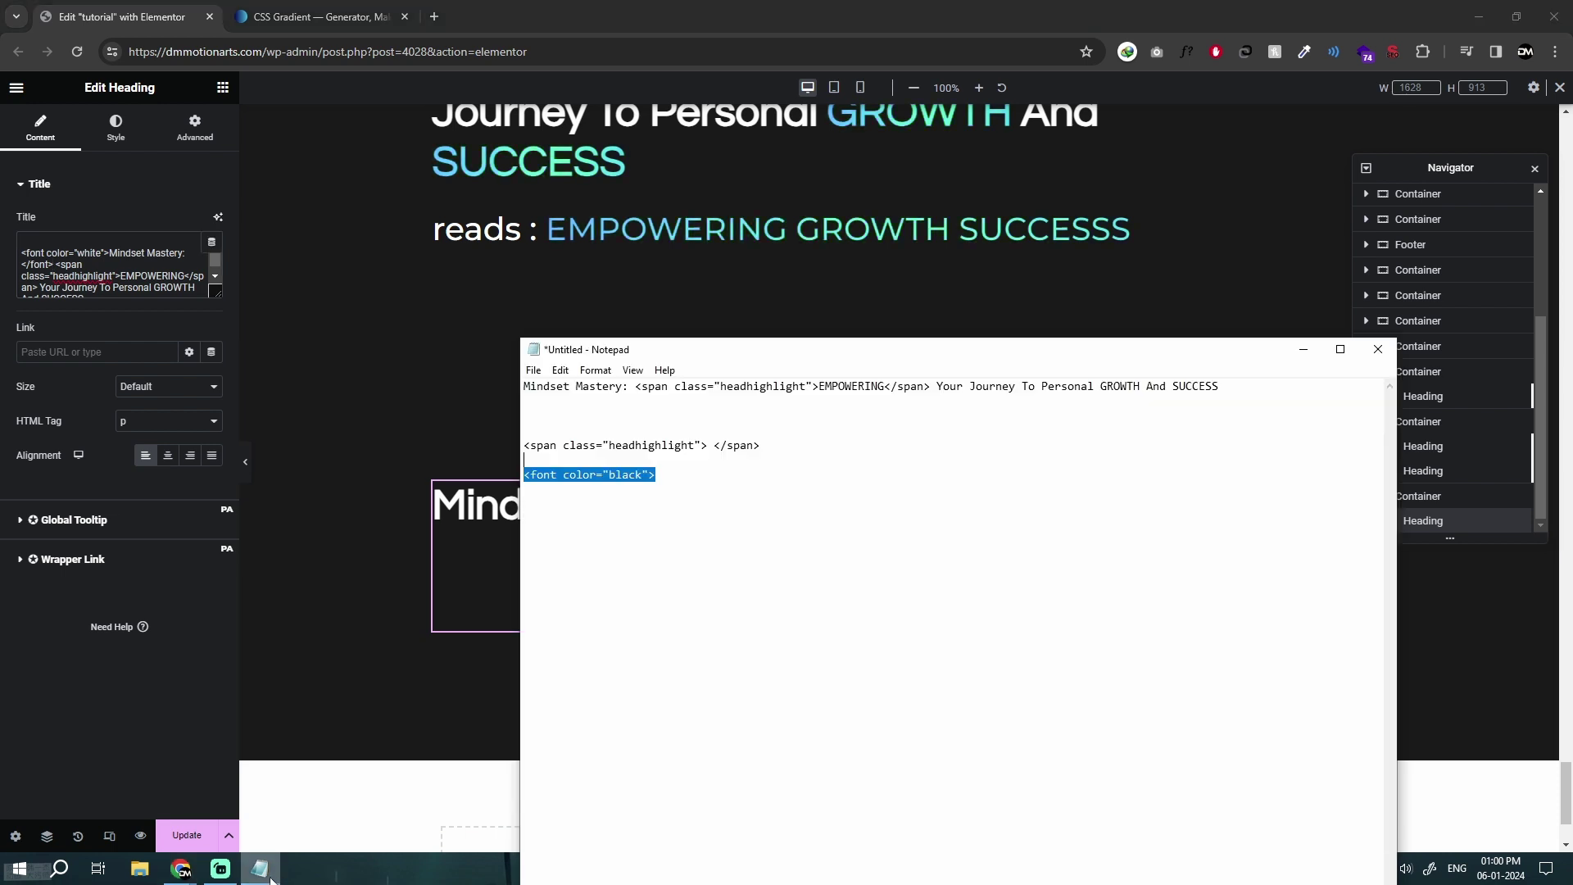
click(715, 478)
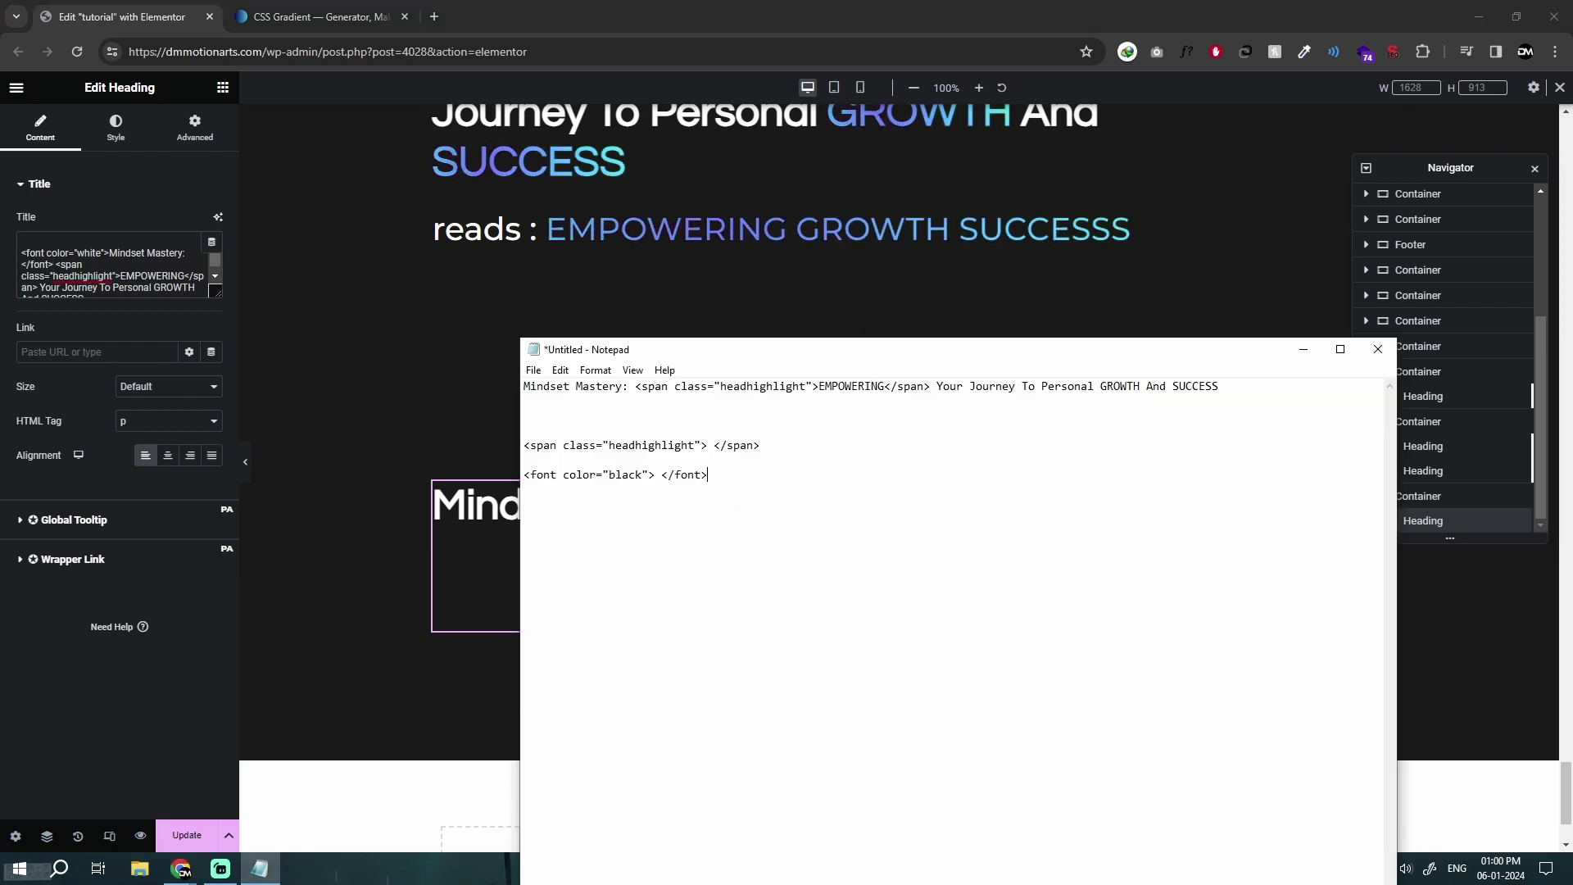
drag(525, 474, 708, 476)
key(ctrl+c)
click(525, 388)
key(ctrl+v)
key(ctrl+c)
click(769, 385)
key(ctrl+v)
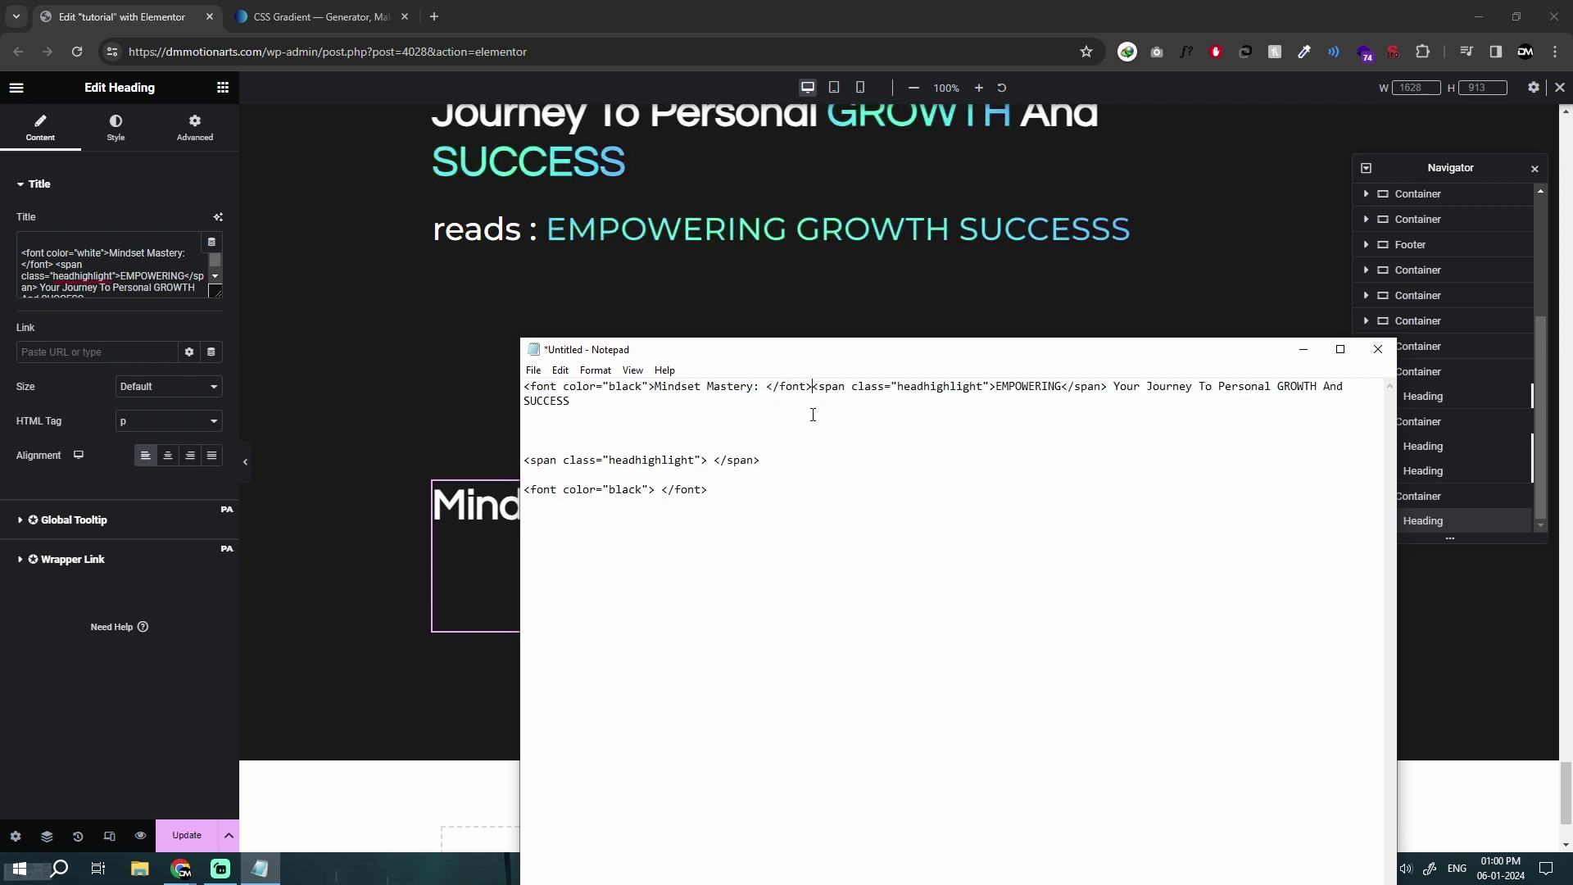
Step: Wrap Your Journey To Personal in the Notepad title text with <font color="black"> and </font>
drag(525, 489, 651, 492)
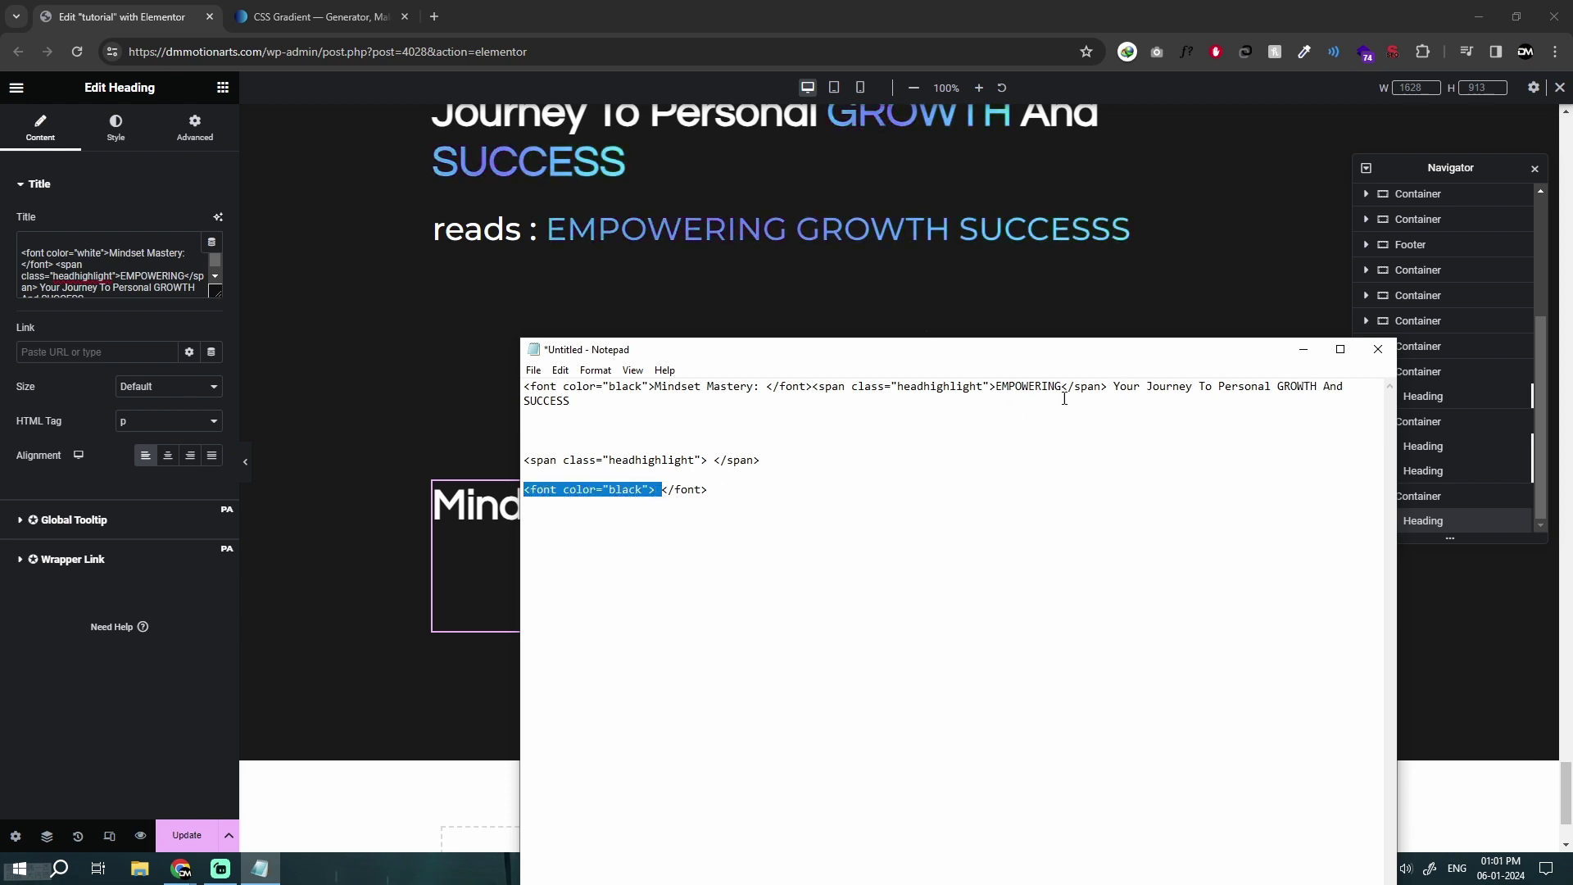
click(1116, 388)
key(ctrl+v)
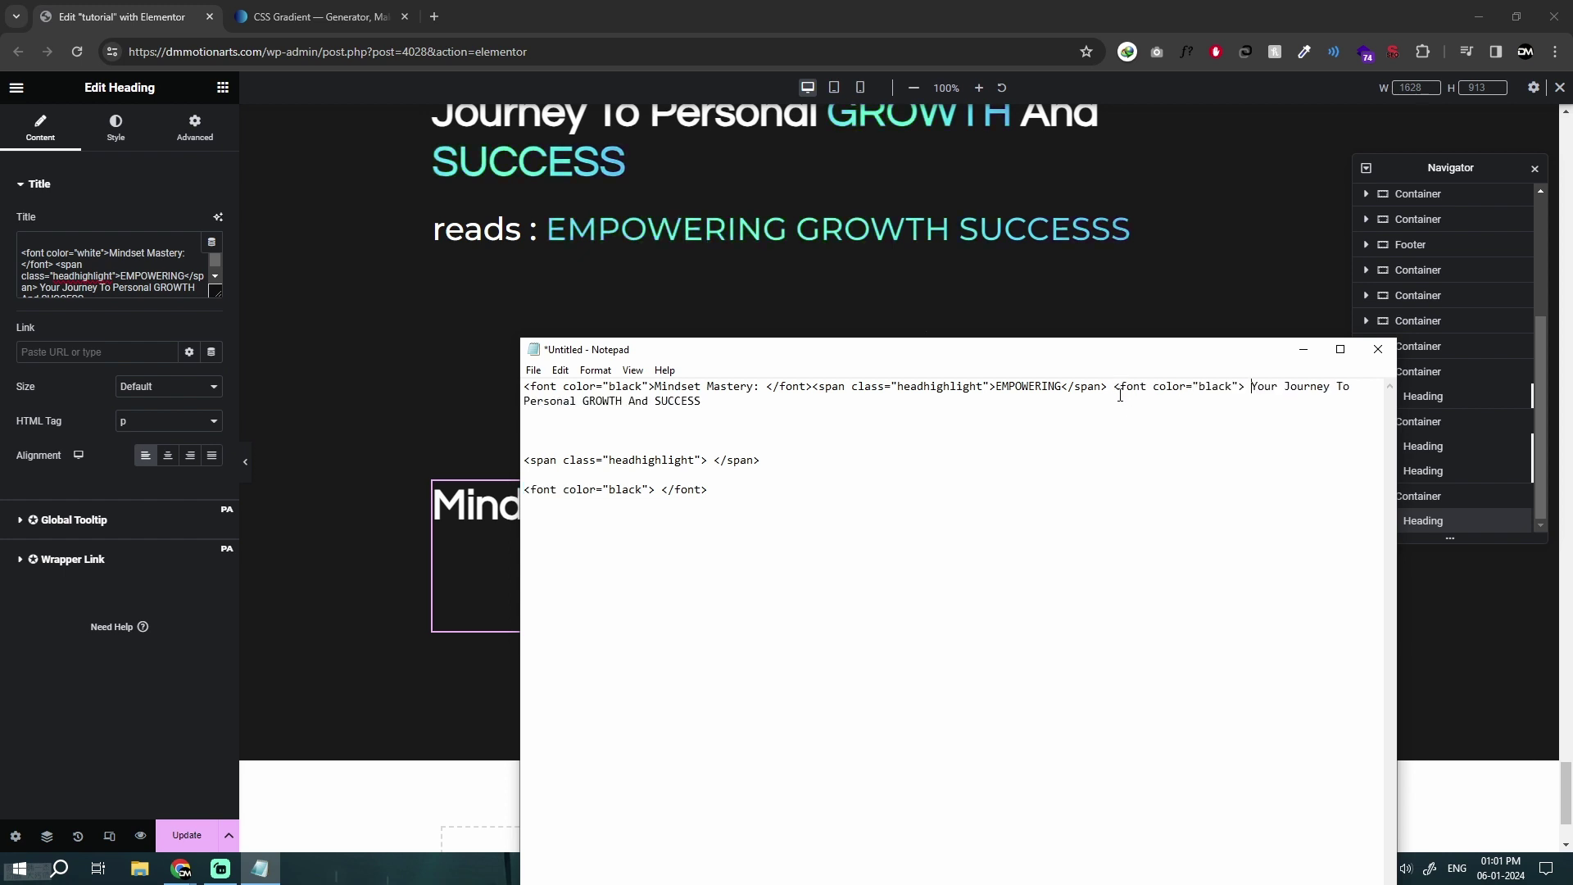
drag(660, 492, 826, 487)
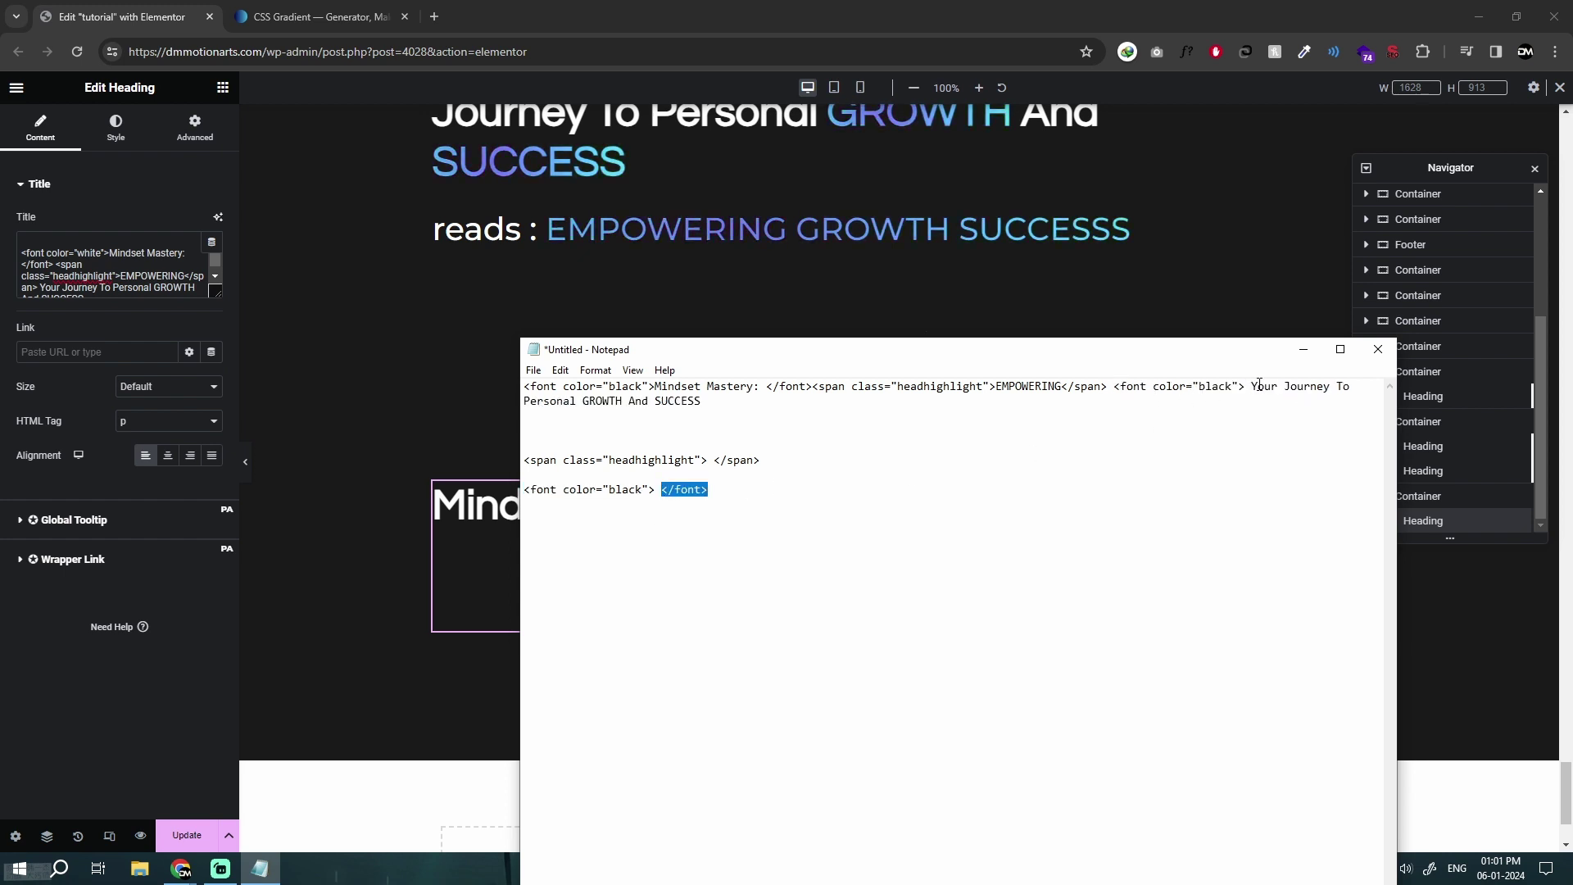
click(582, 401)
key(ctrl+v)
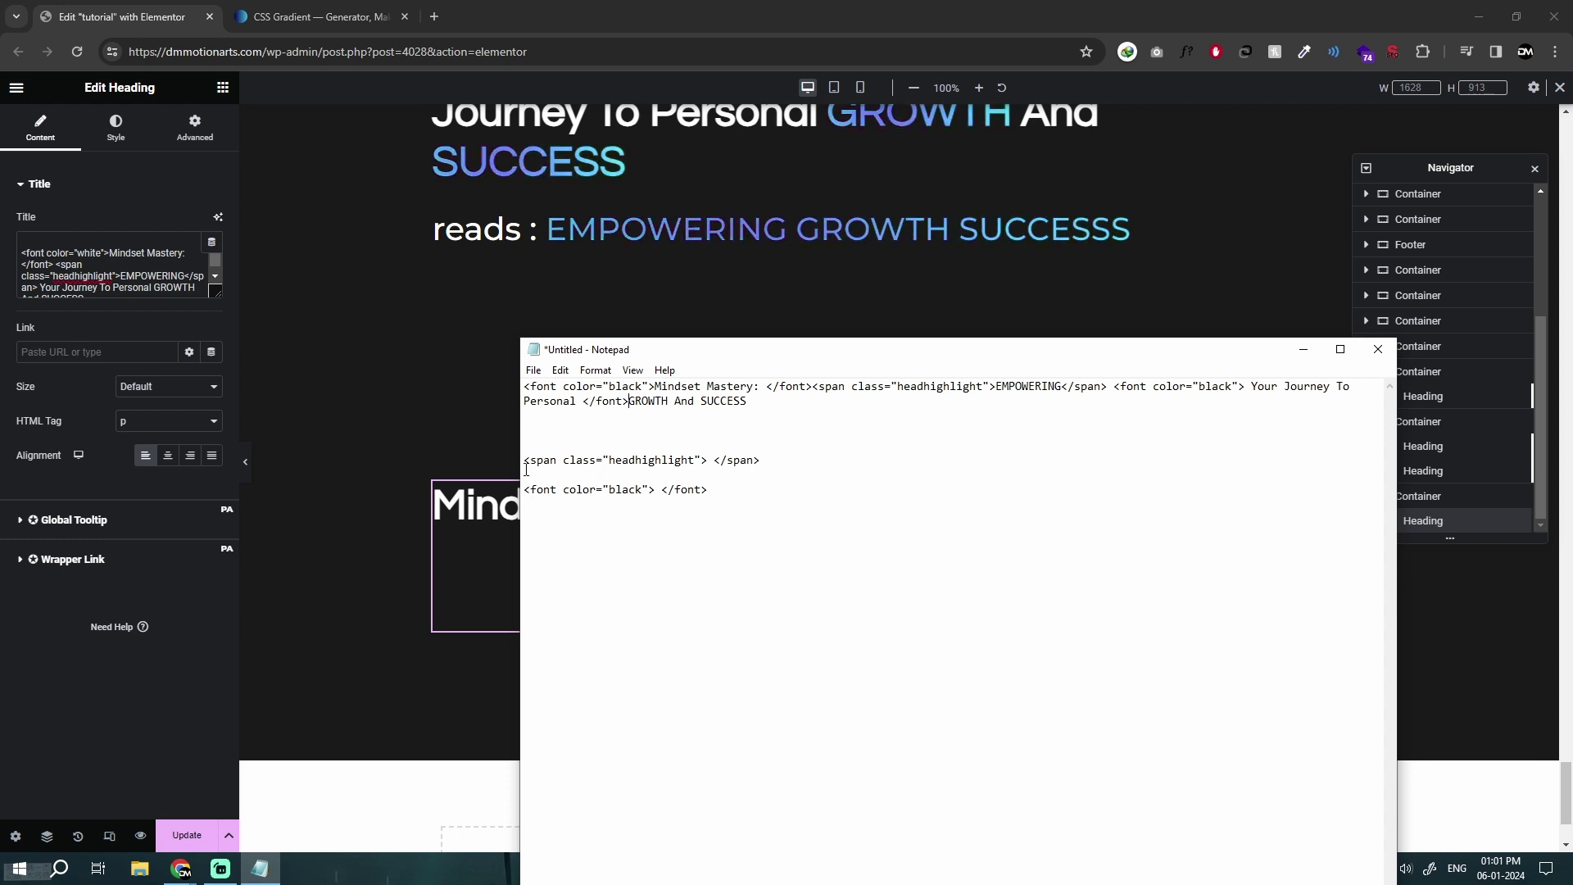
Step: Wrap GROWTH in the Notepad title text with <span class="headhighlight"> and </span>
drag(526, 462, 675, 461)
click(630, 402)
key(ctrl+v)
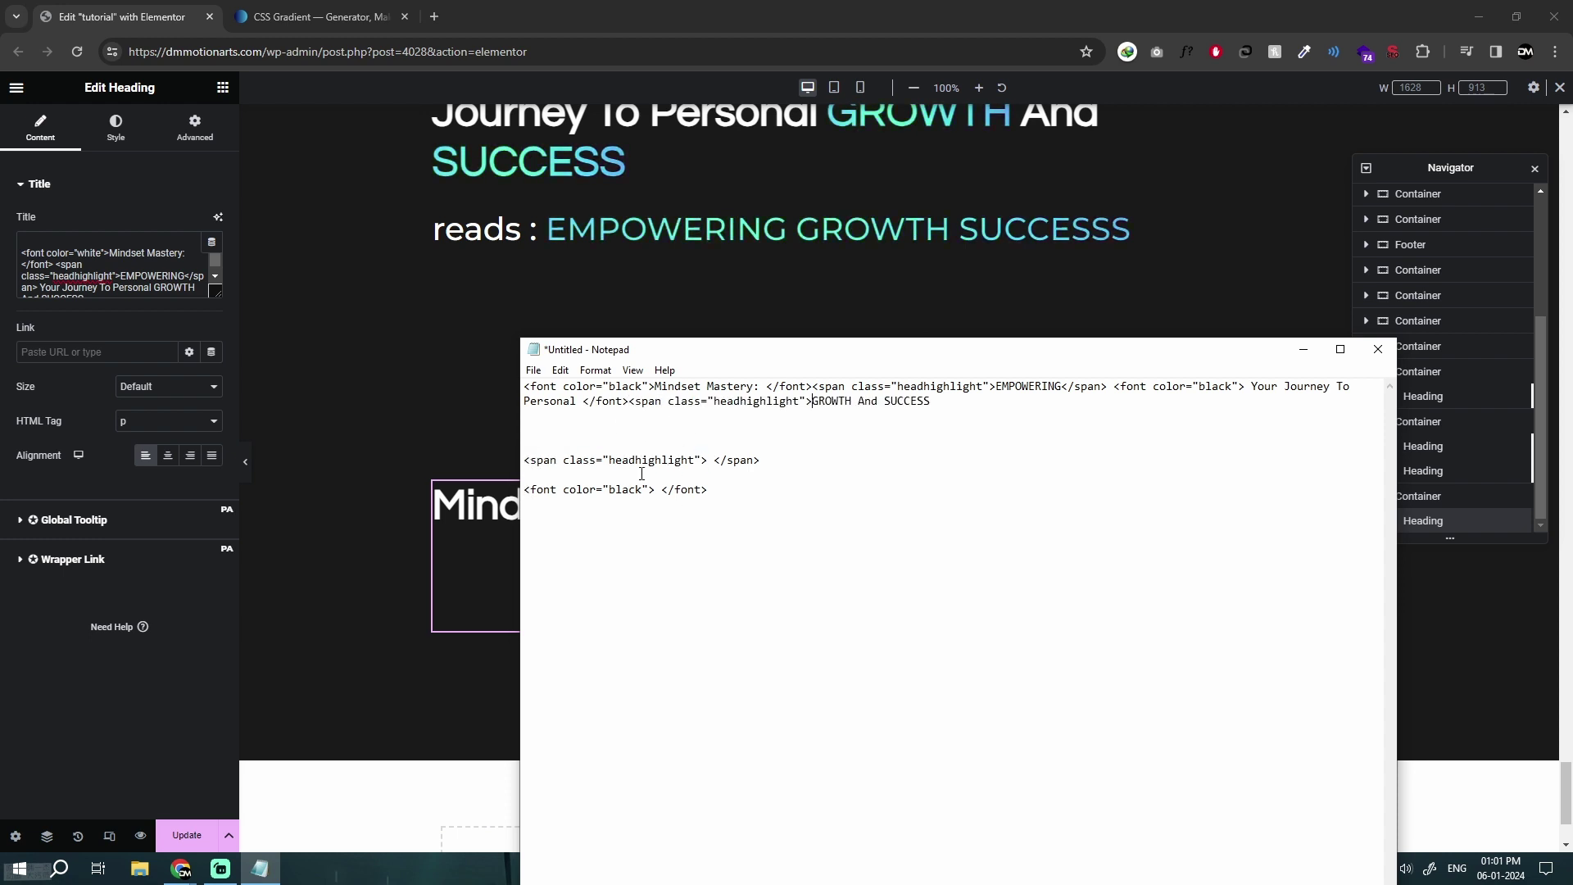
drag(713, 459, 759, 460)
click(852, 402)
key(ctrl+v)
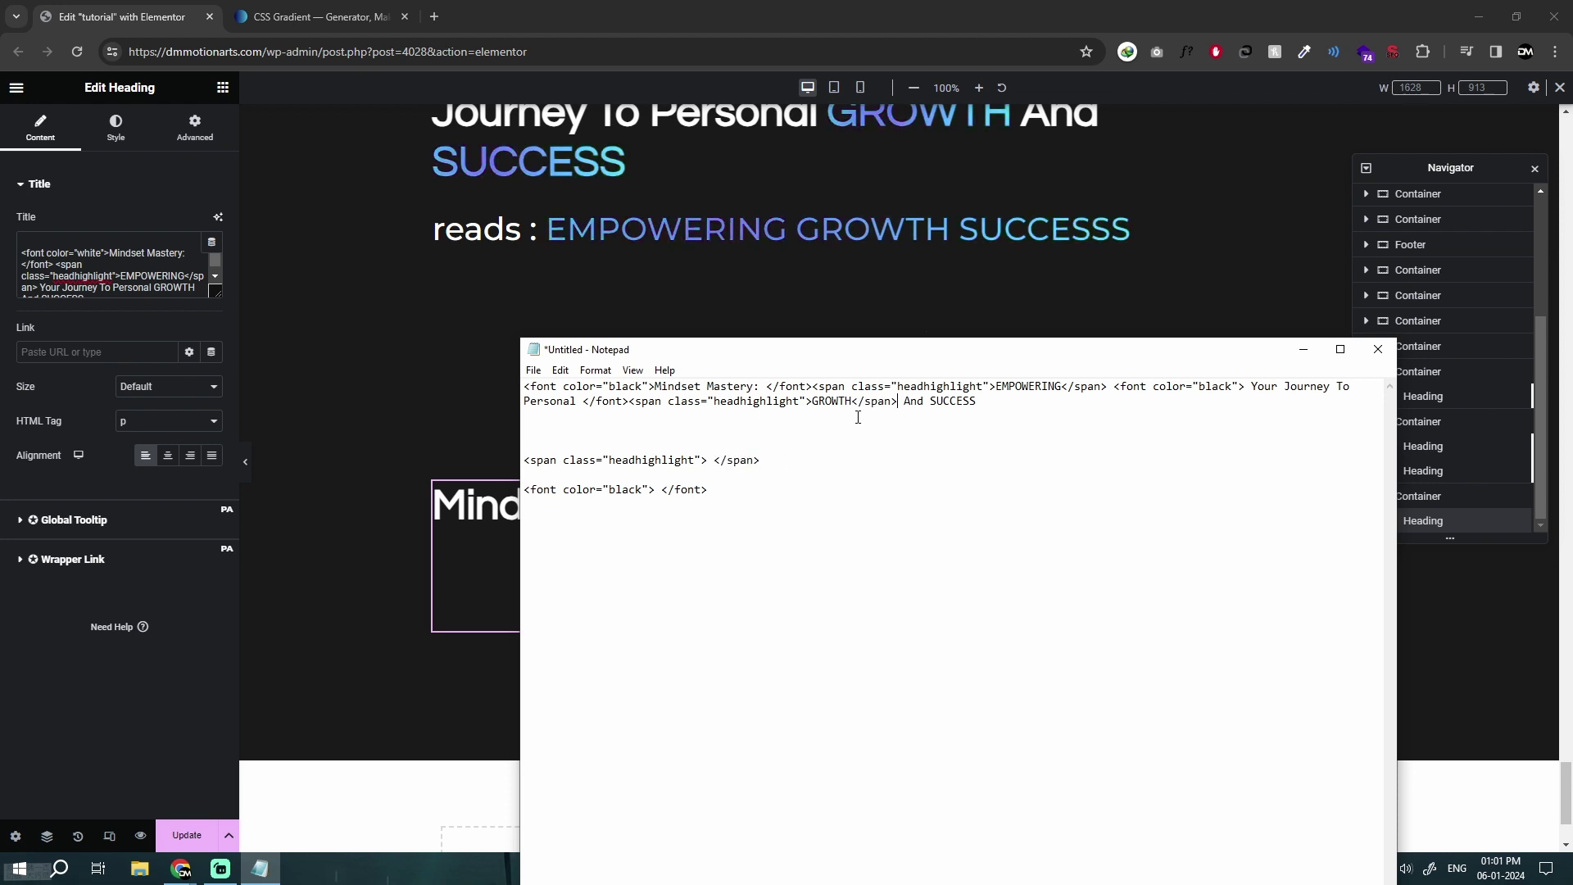
Step: Wrap And SUCCESS in the Notepad title text with <font color="black"> and </font>
drag(527, 493, 683, 490)
click(904, 402)
key(ctrl+v)
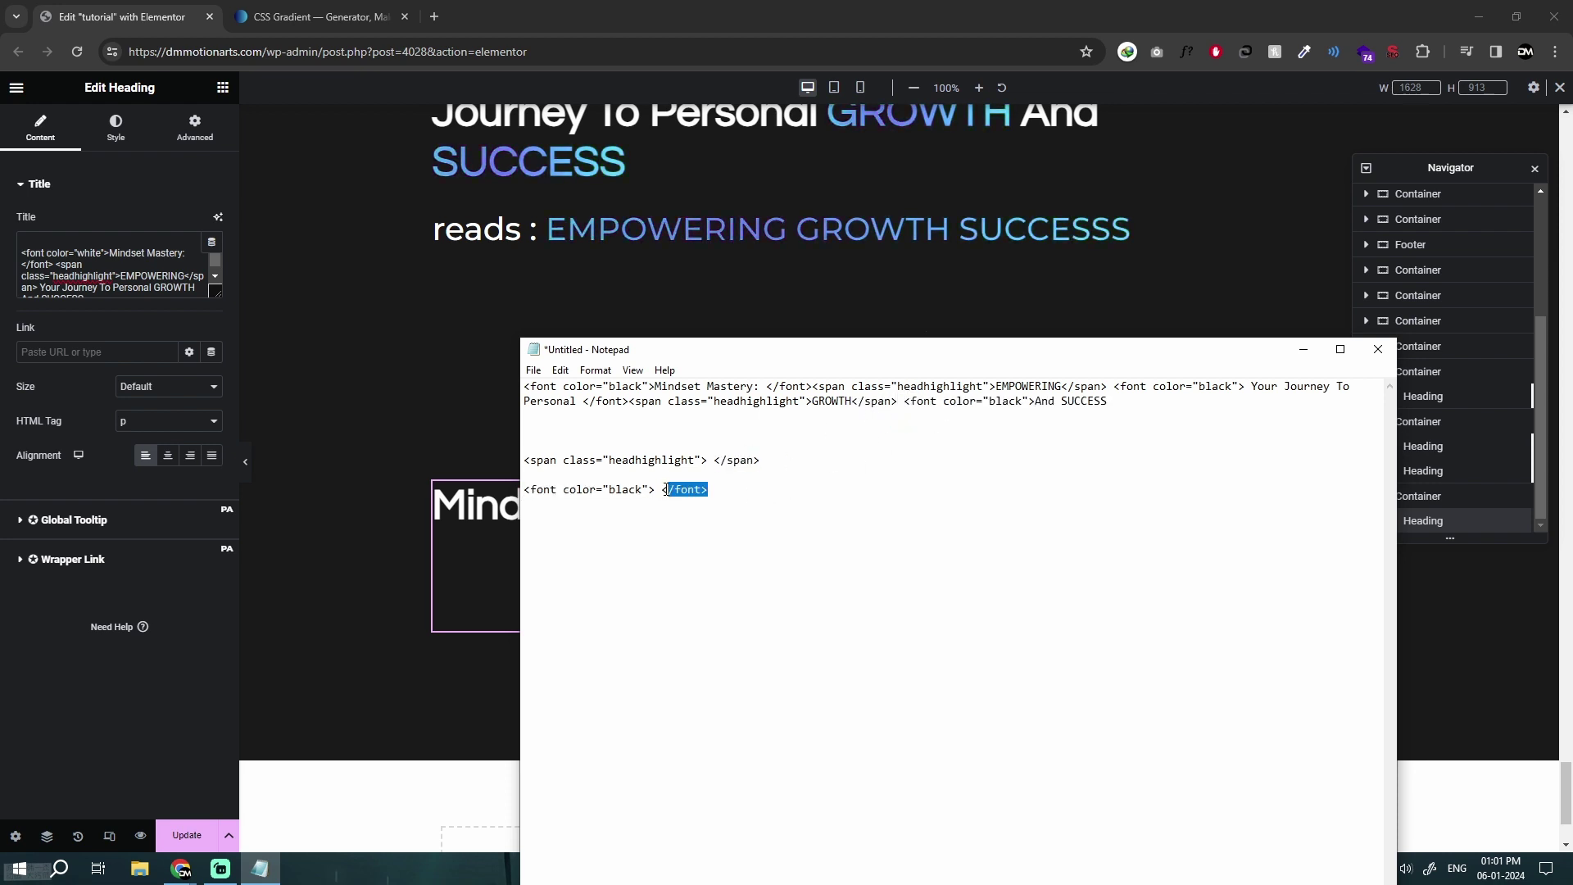
click(1157, 416)
key(ctrl+v)
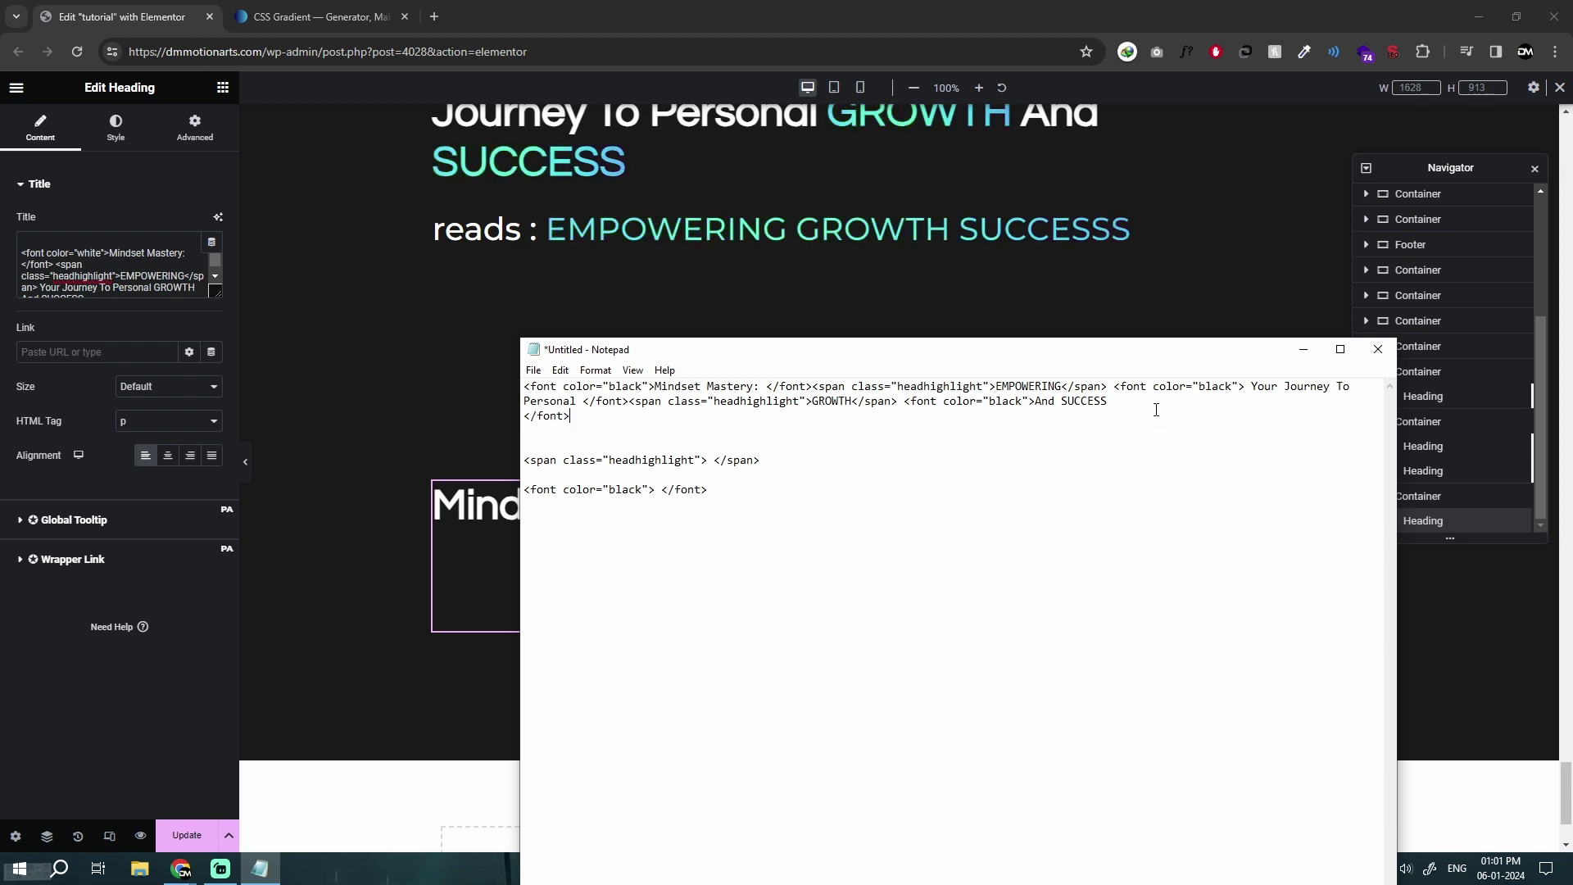
key(ctrl+v)
key(ctrl+a)
click(797, 439)
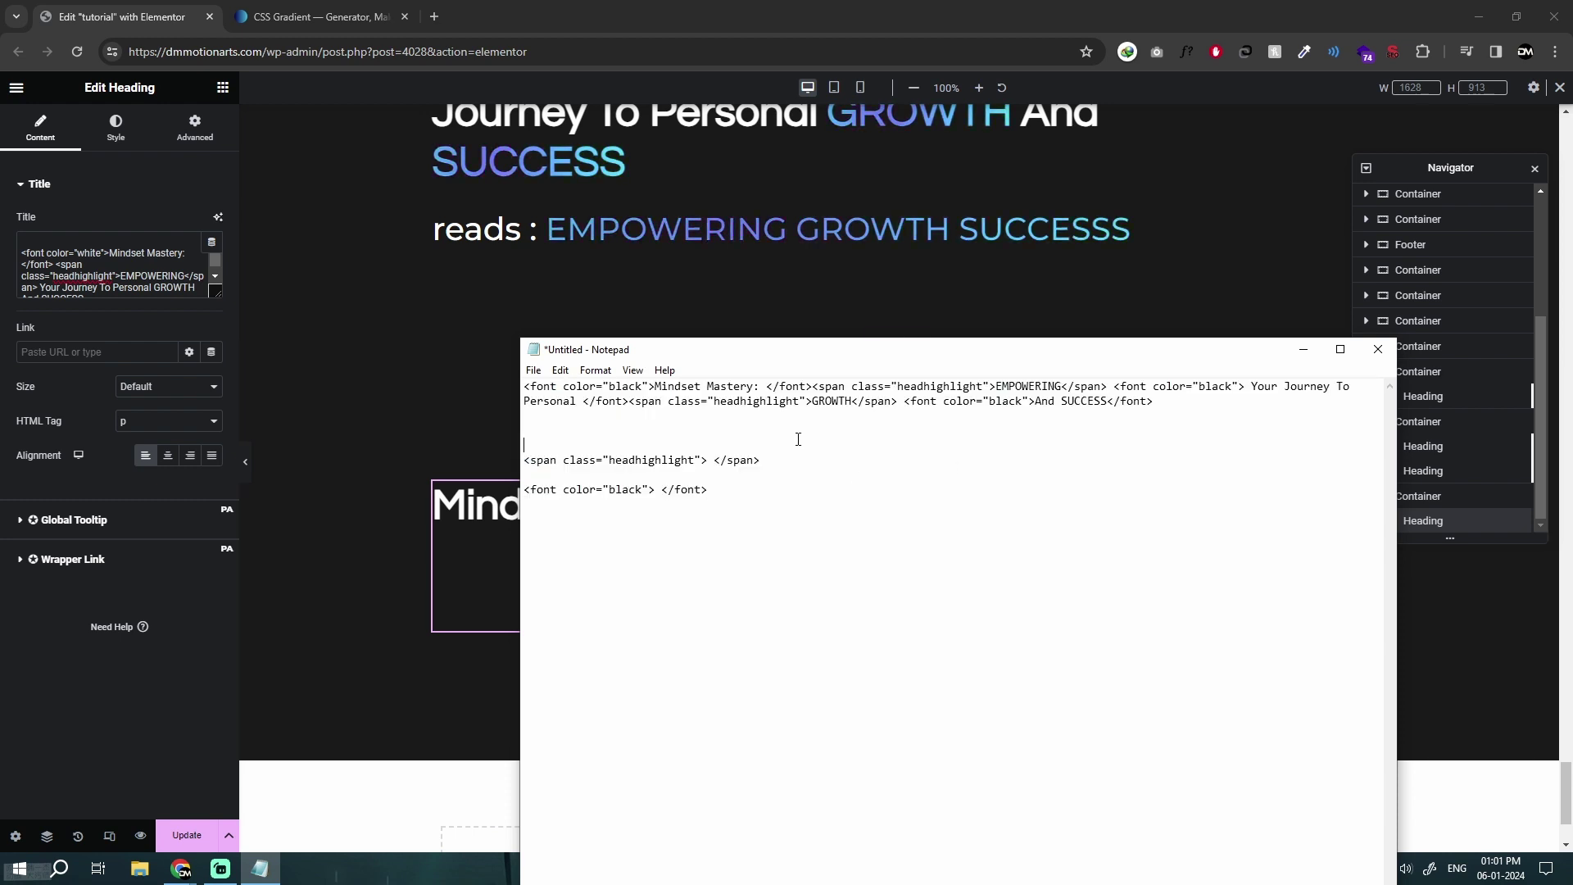
Step: Replace the heading's title in Elementor with the complete black-font title markup copied from Notepad
drag(525, 389, 1153, 401)
key(ctrl+c)
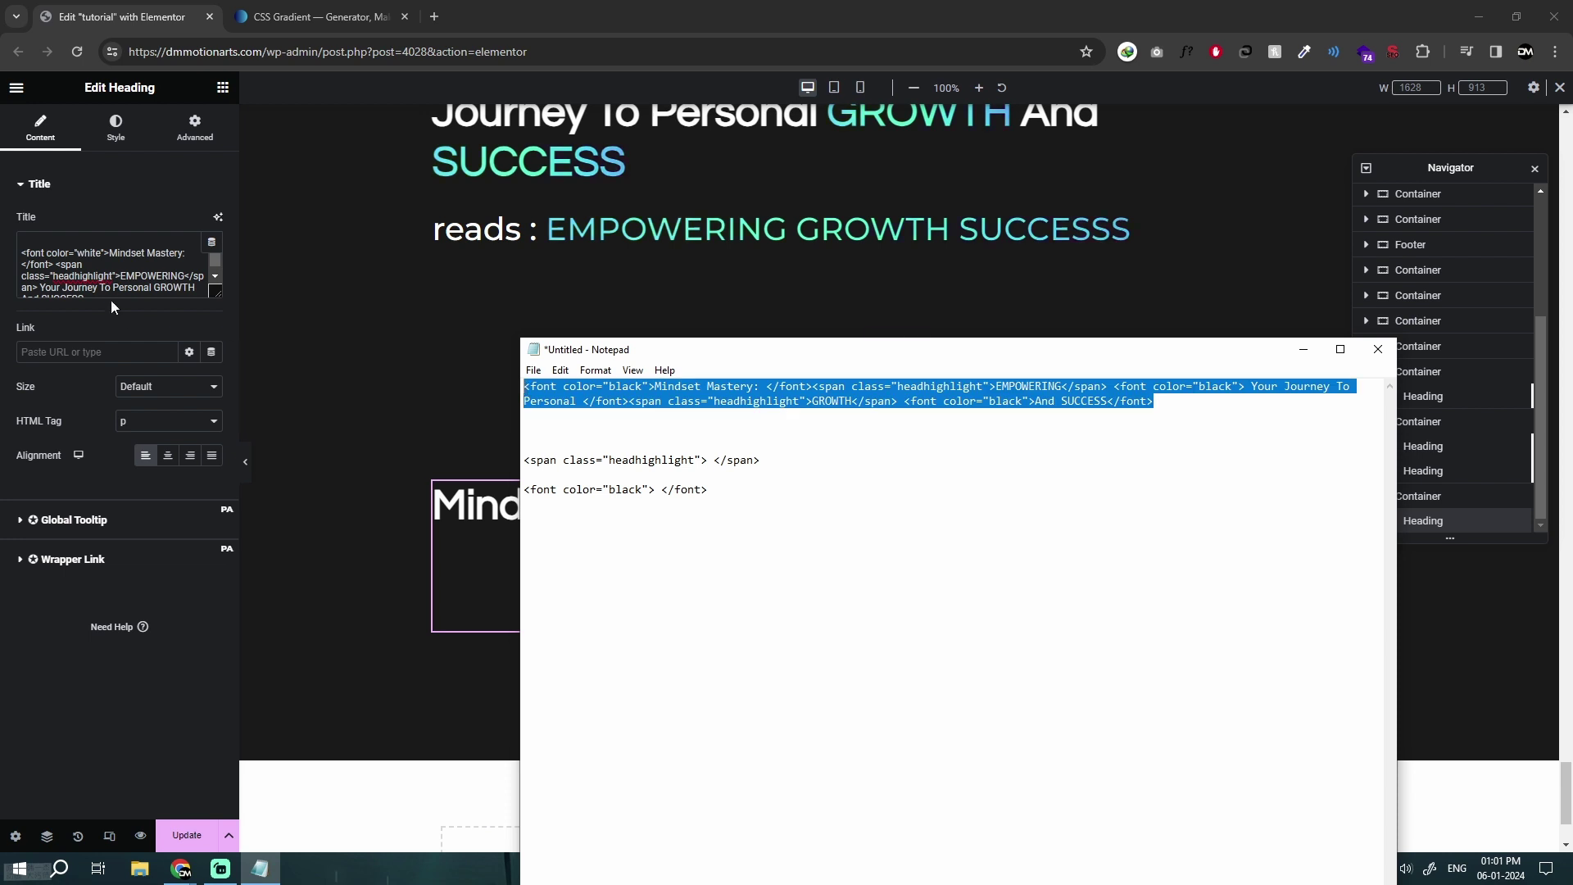
click(111, 278)
key(ctrl+a)
key(ctrl+v)
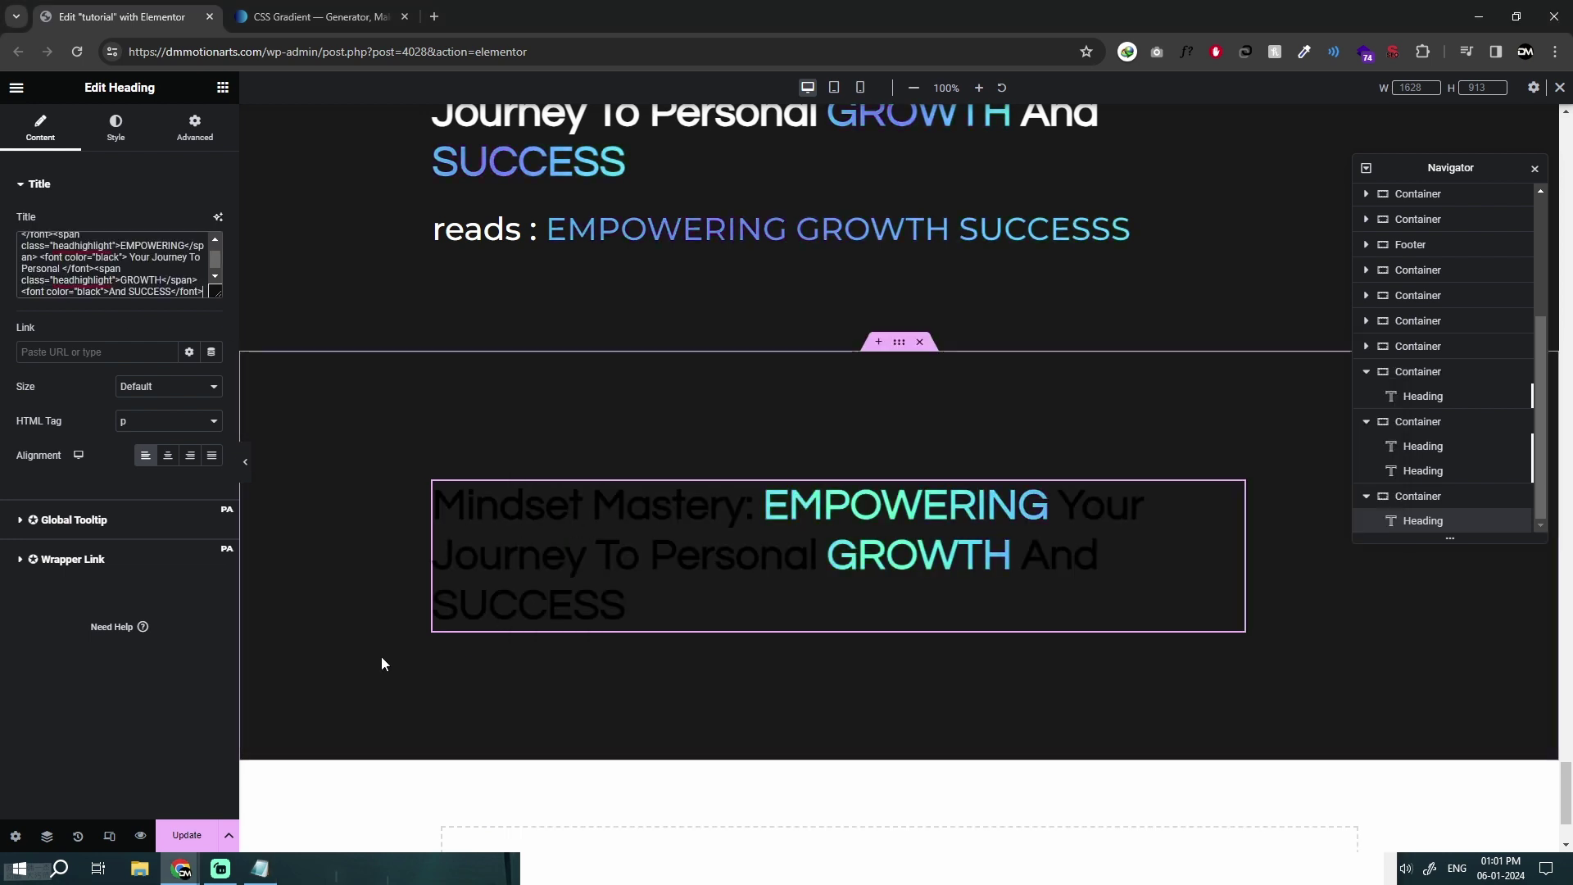
Step: Replace every occurrence of black with white in the Notepad text
key(alt+Tab)
click(628, 430)
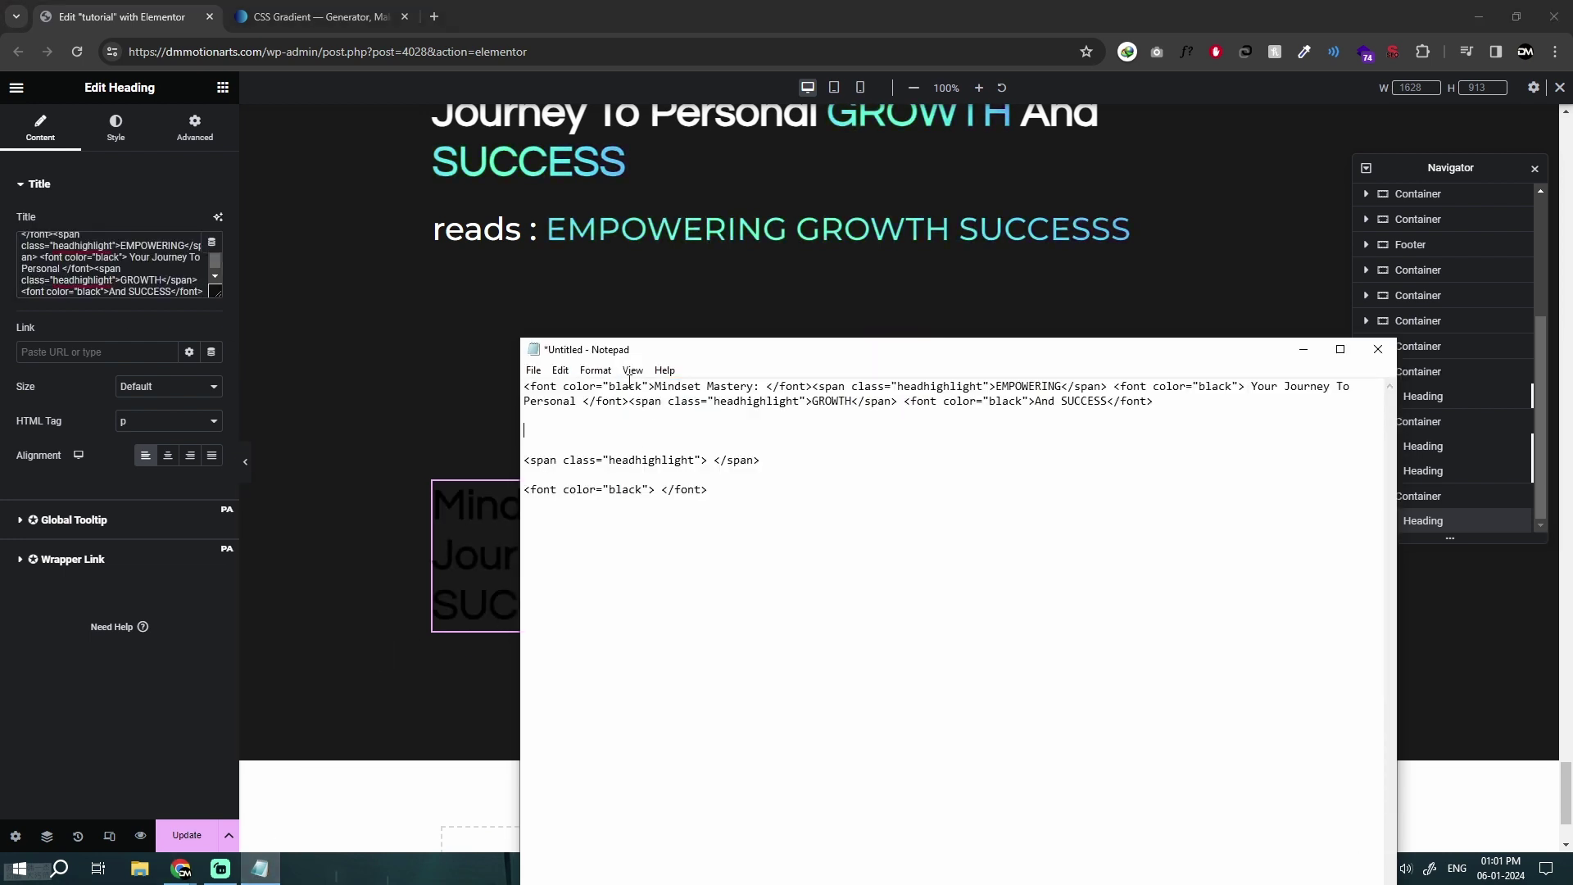
click(596, 370)
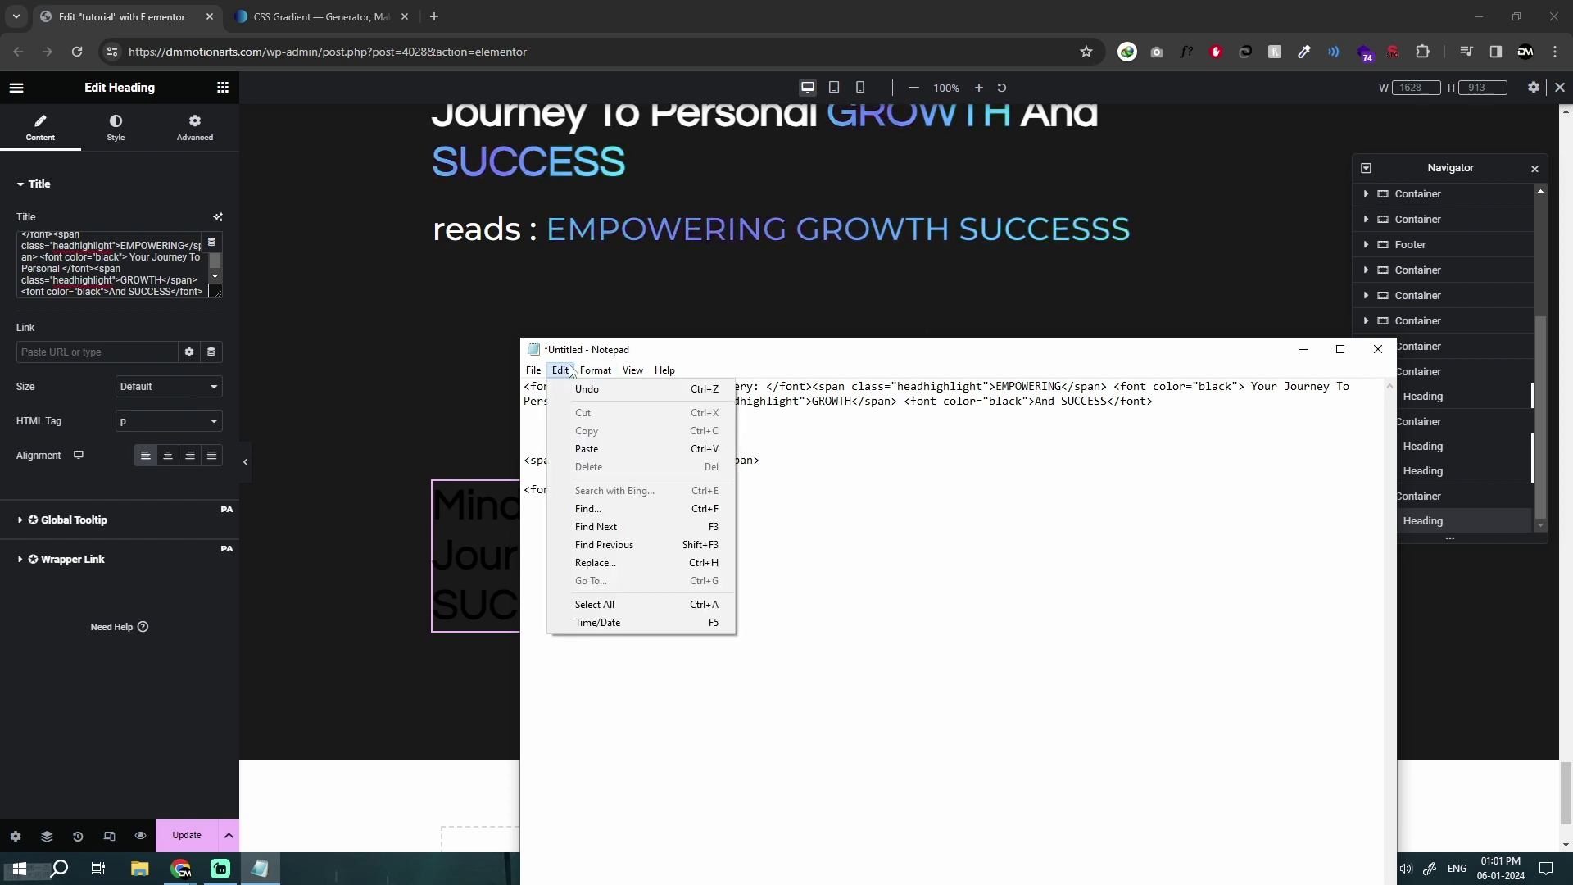
mouse_move(560, 370)
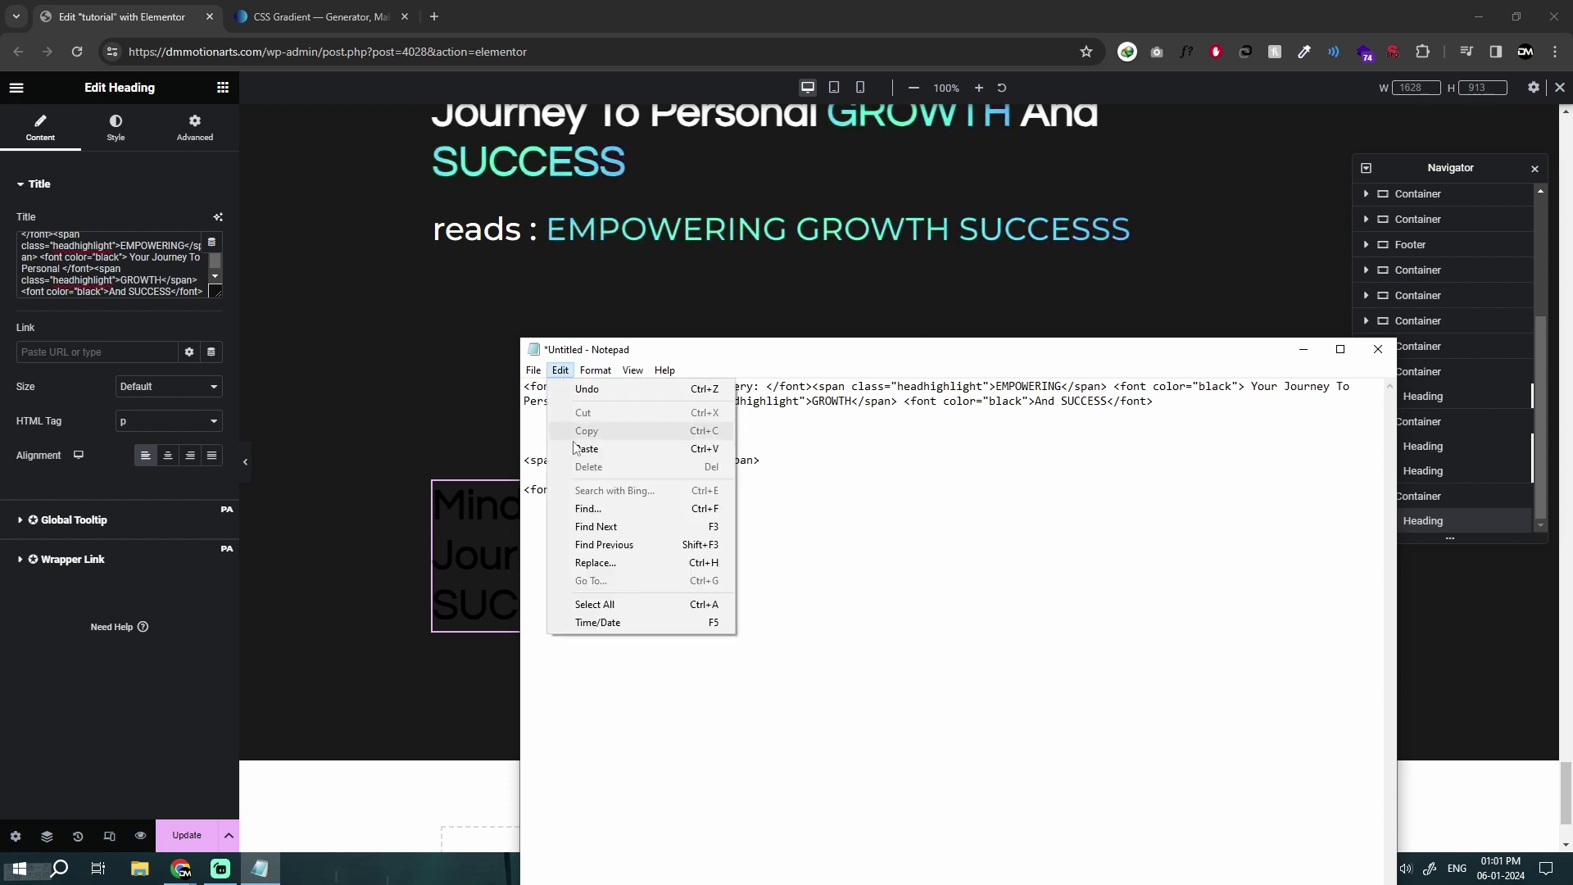
click(595, 561)
text(w)
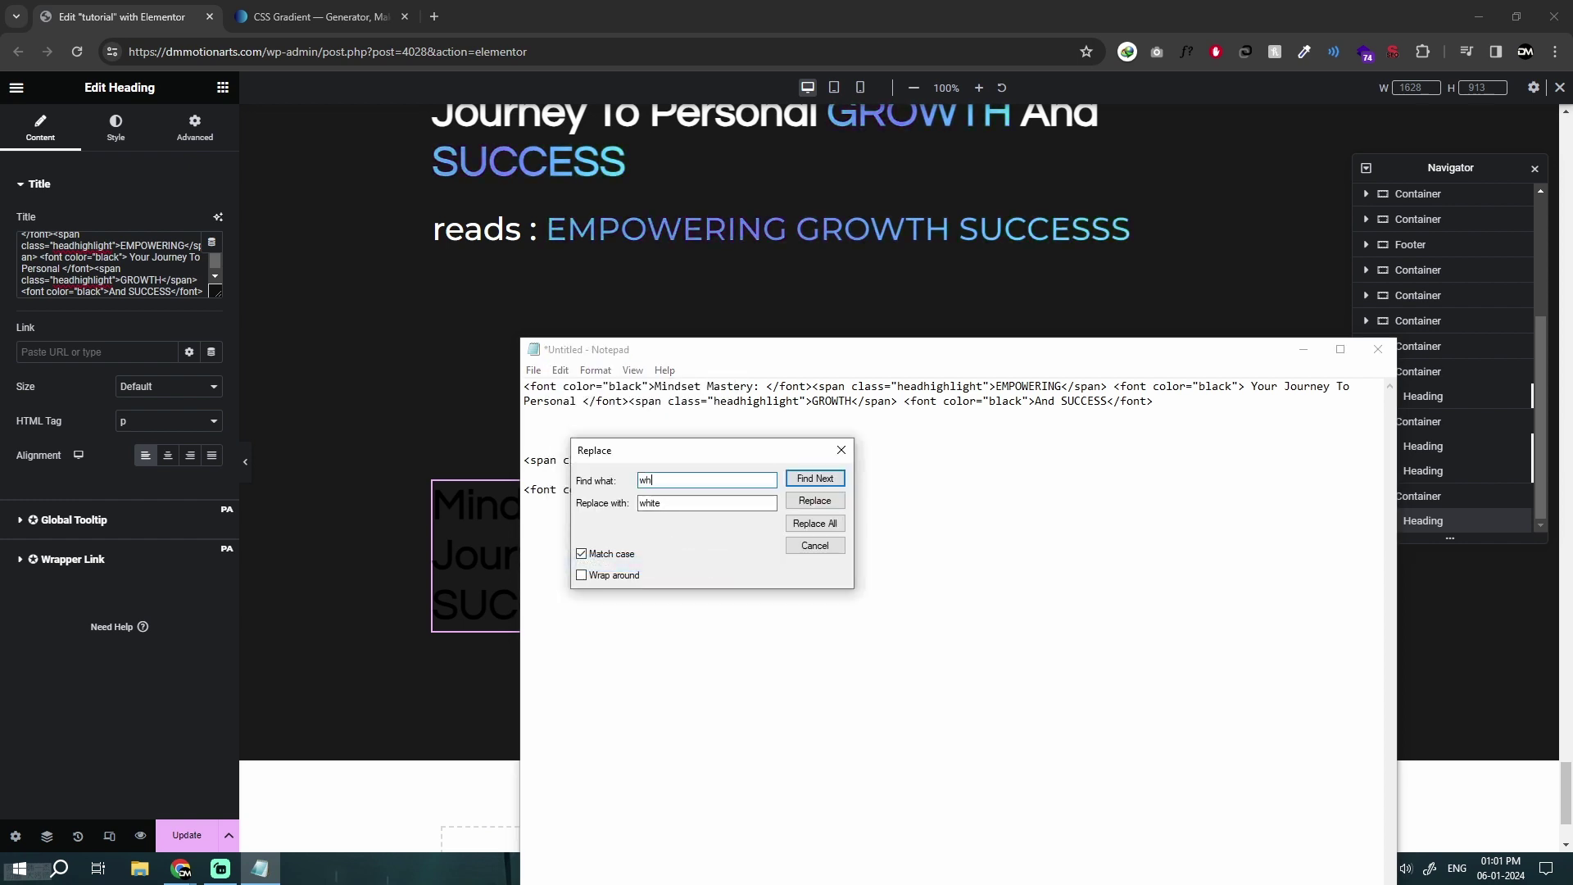
key(BackSpace)
text(black)
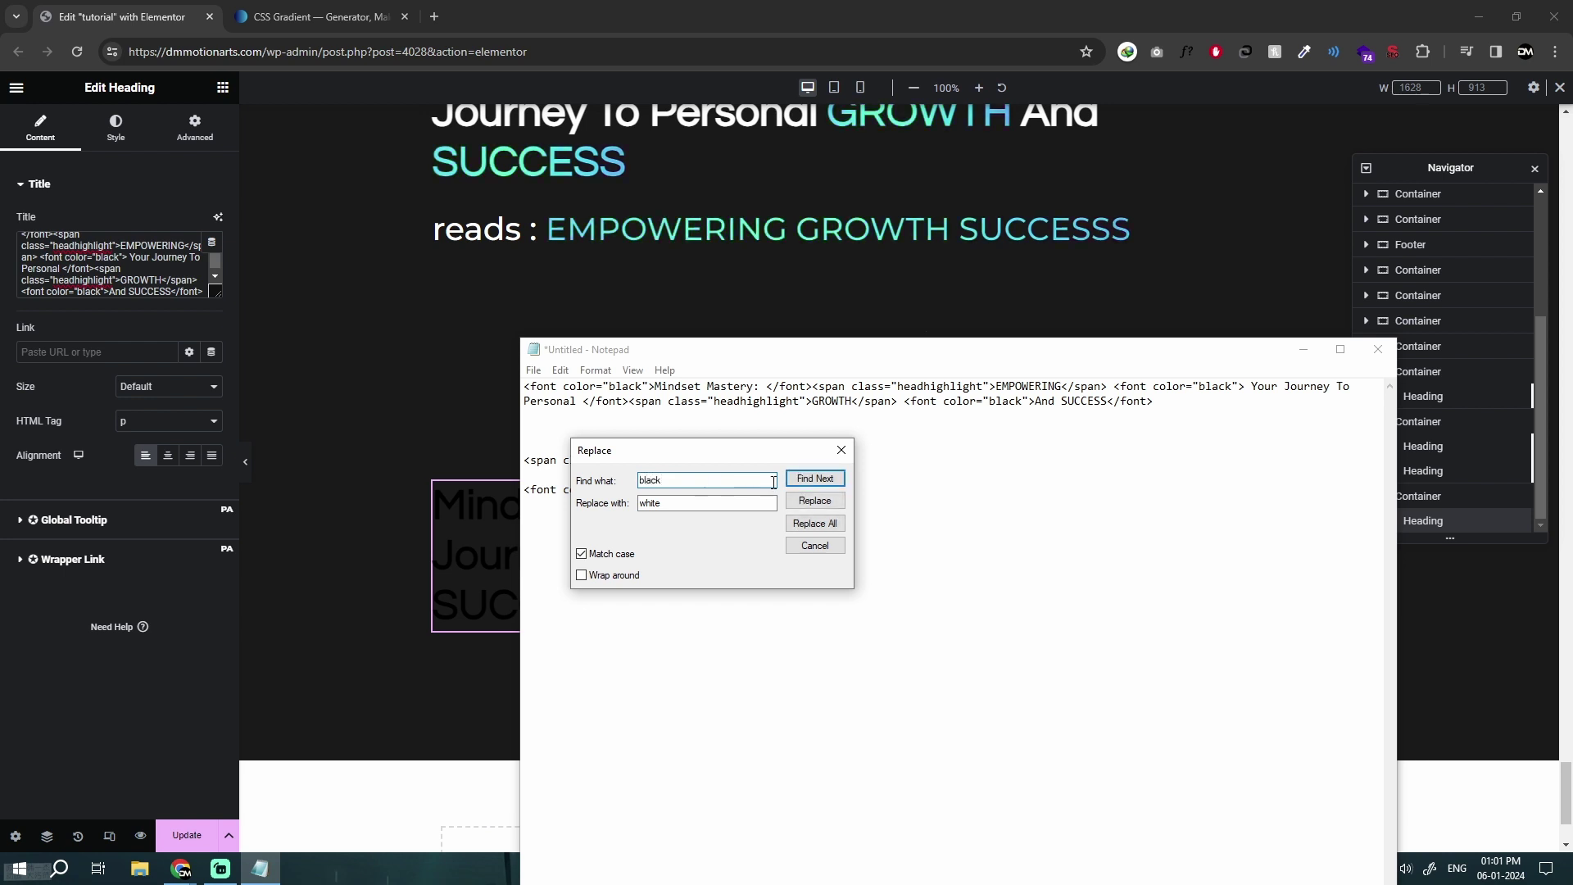
click(814, 523)
click(841, 450)
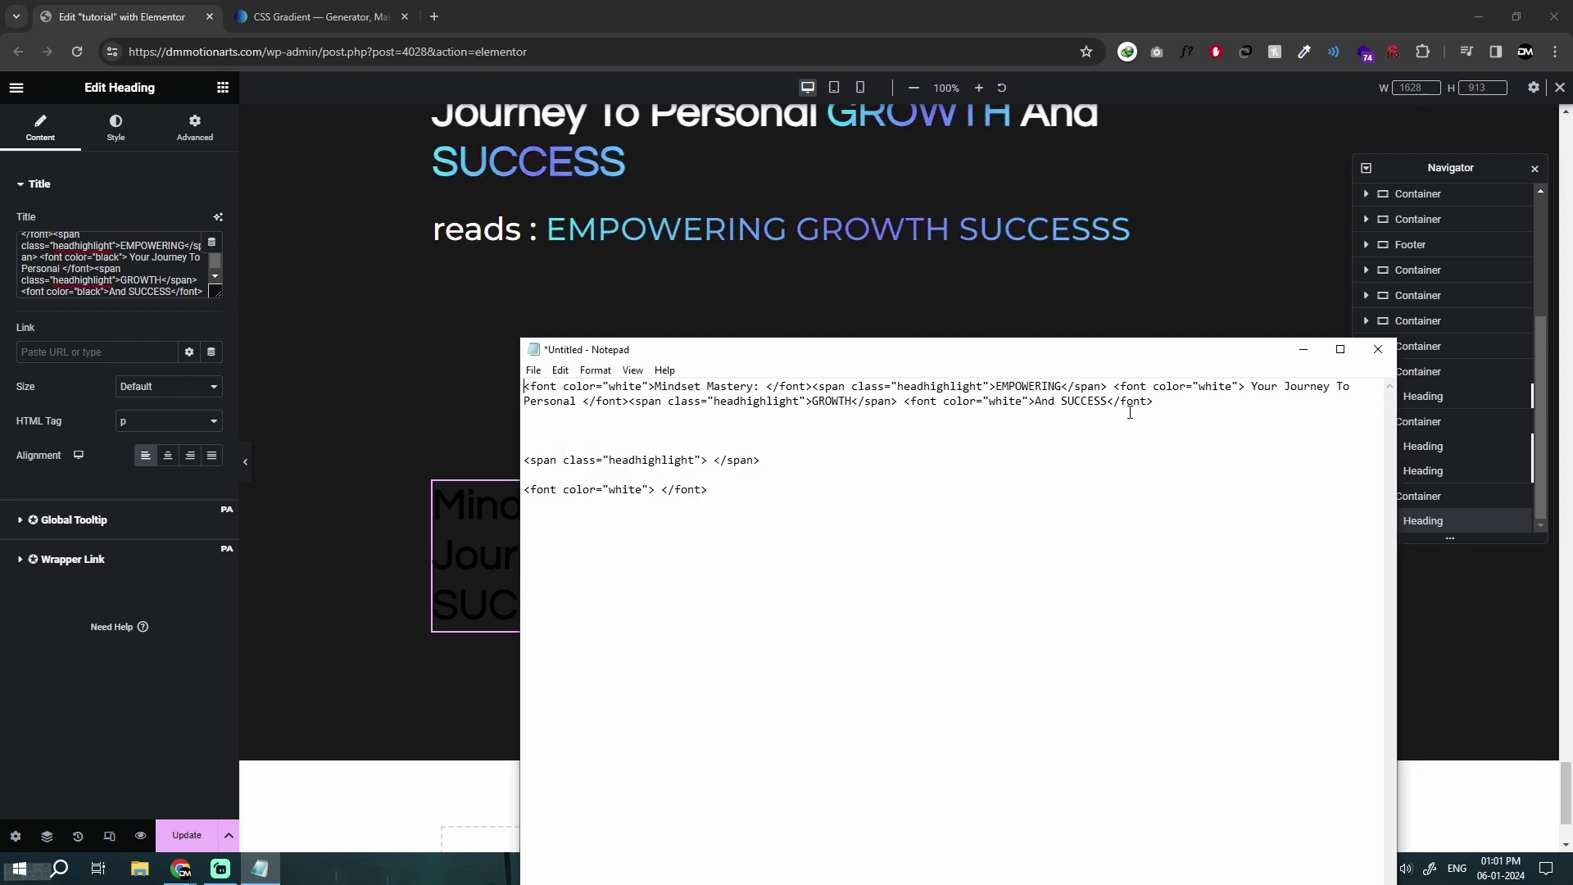
Step: Copy the white-font title markup from Notepad into the Elementor heading's title, replacing its contents
triple_click(621, 398)
key(ctrl+c)
key(alt+Tab)
key(ctrl+v)
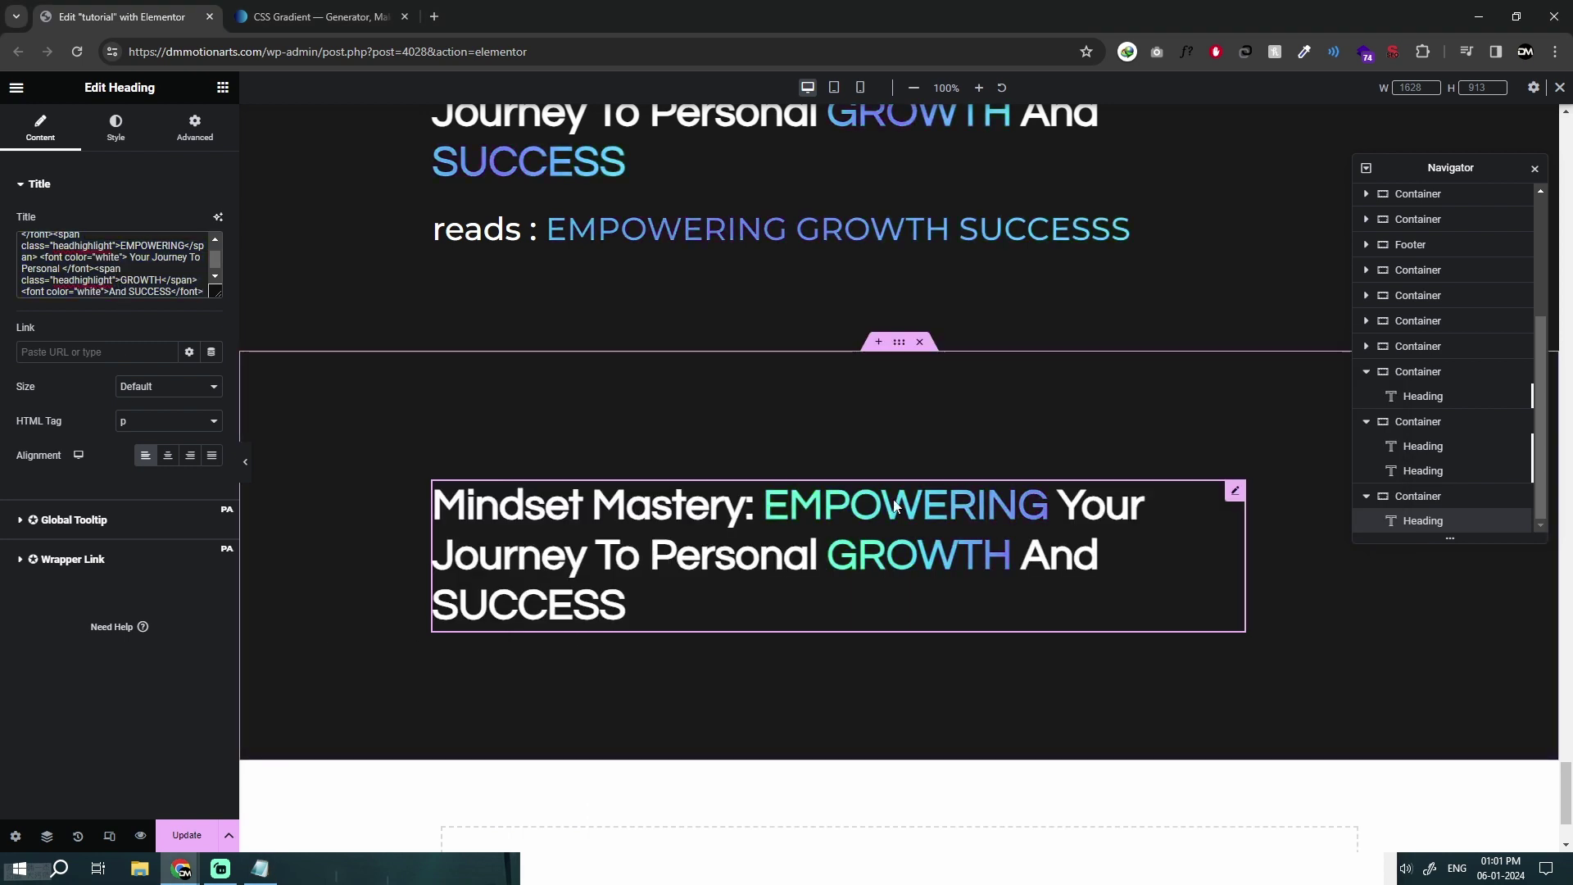
Step: Preview the heading in the tablet and mobile layouts and return to the desktop layout
click(834, 88)
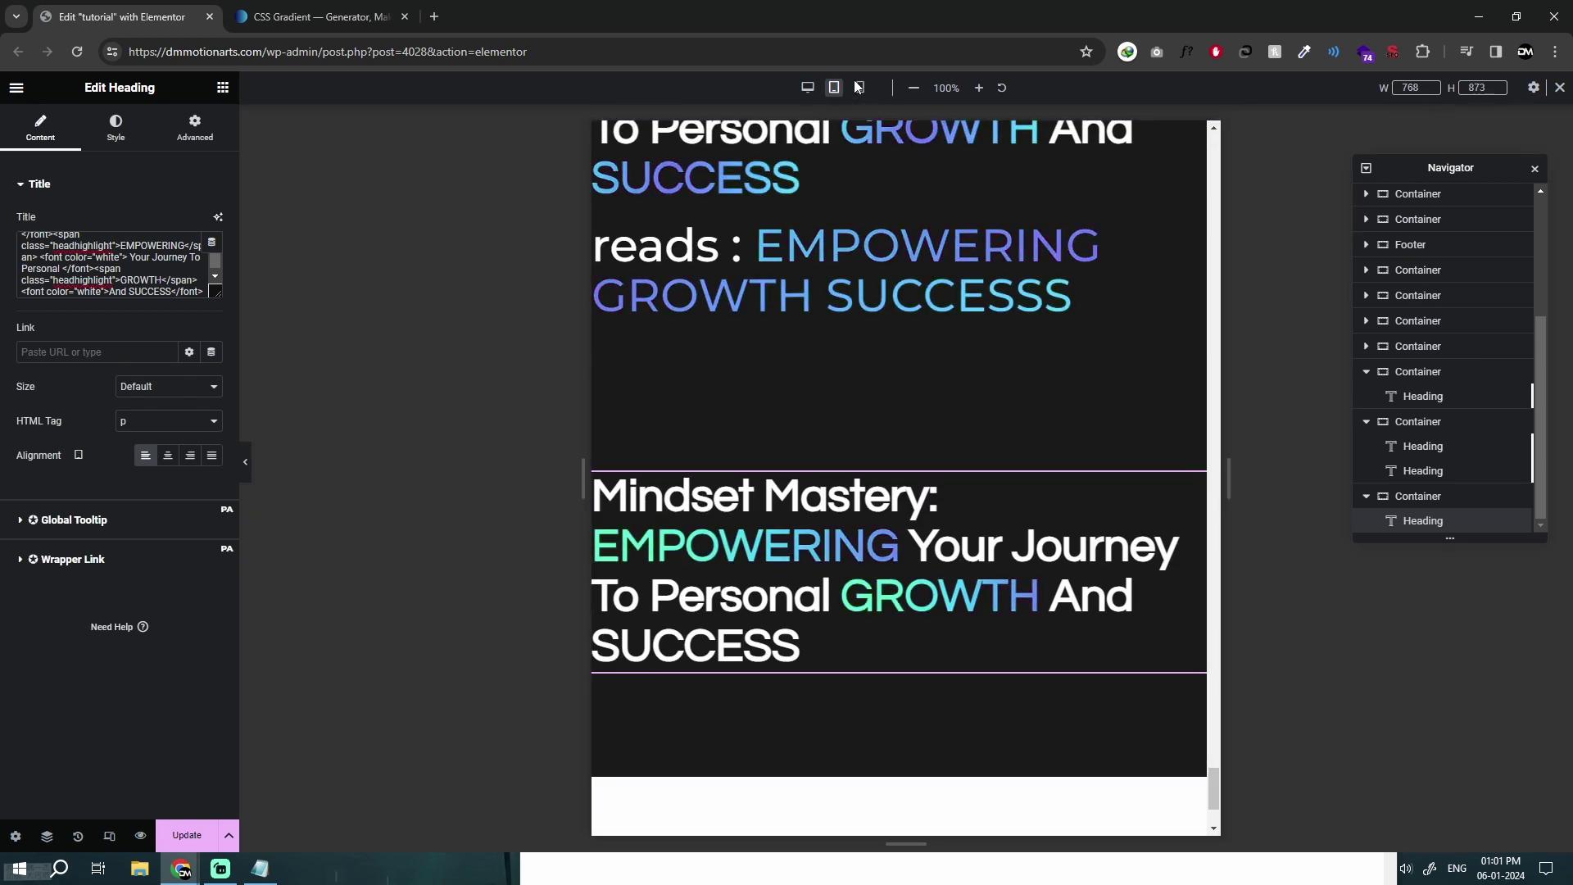
click(857, 90)
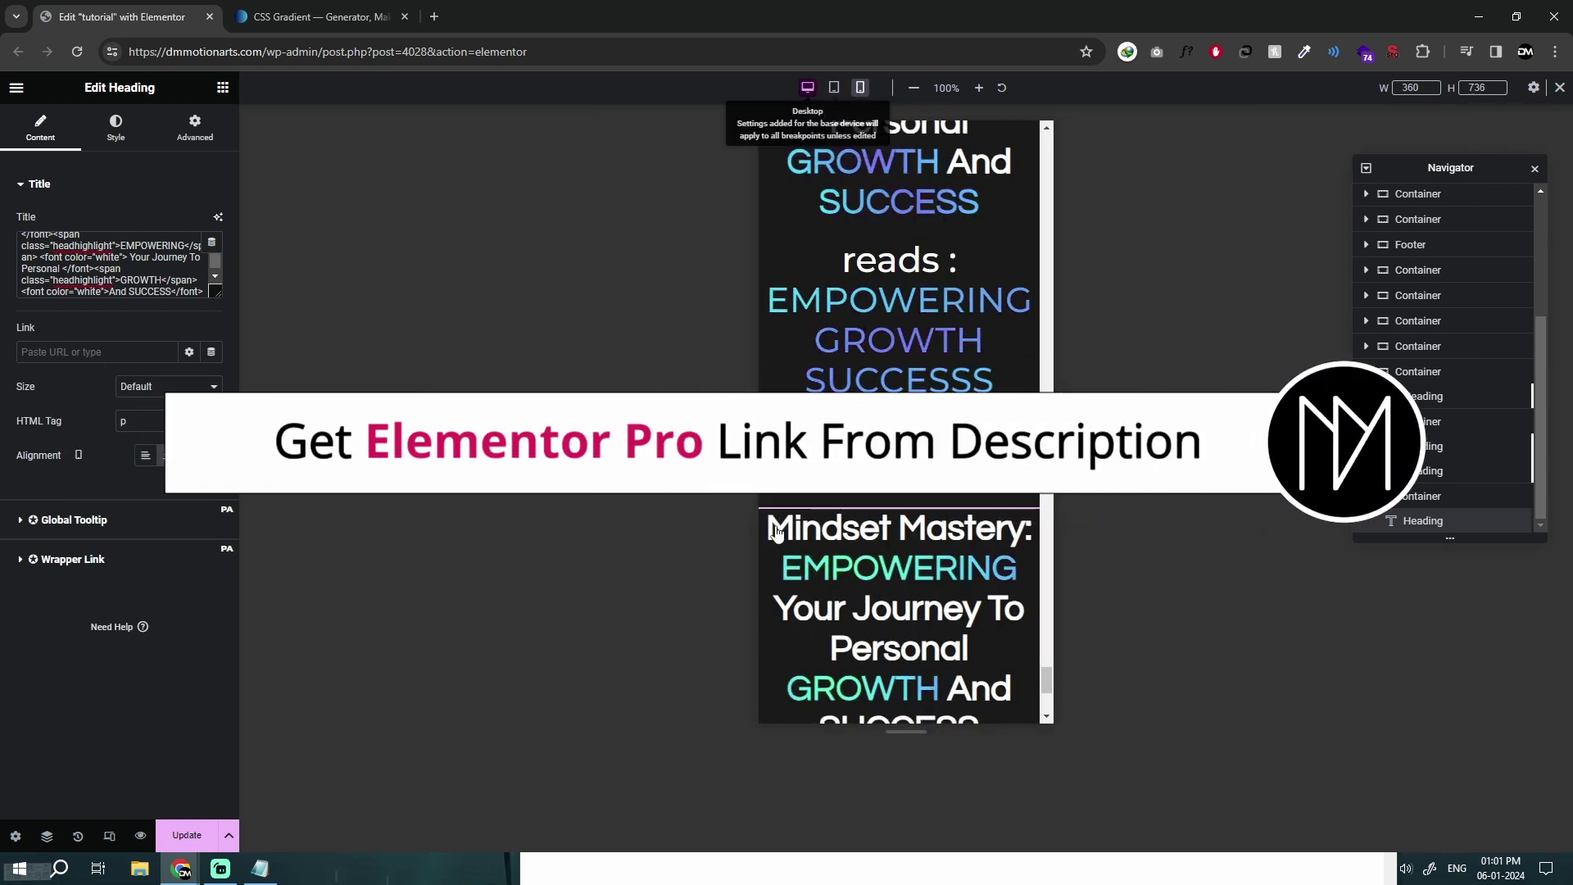
drag(772, 529, 242, 519)
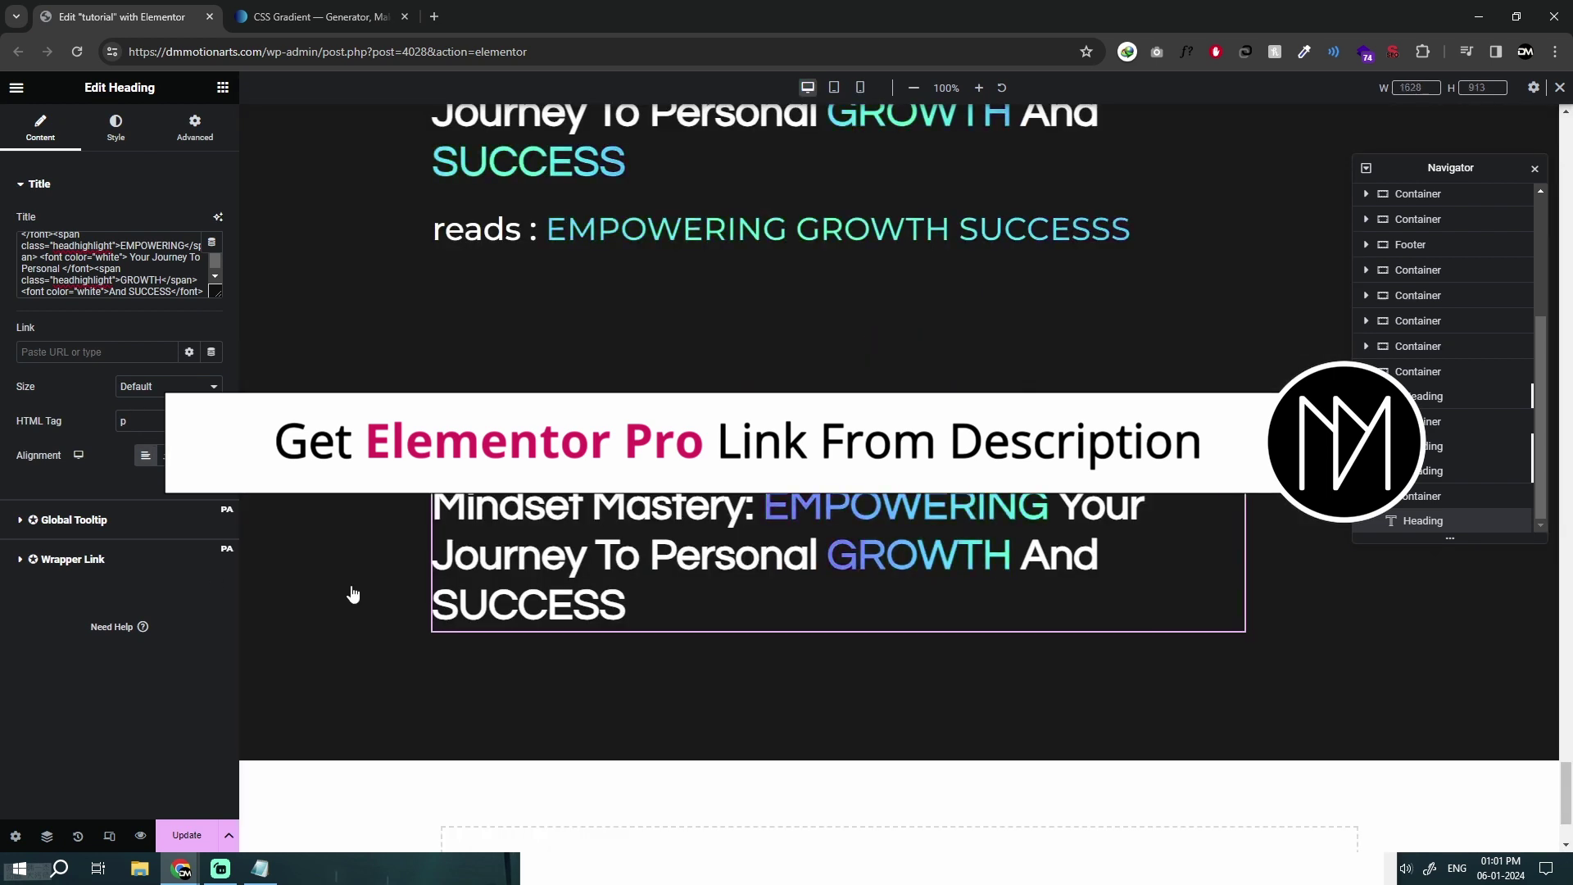